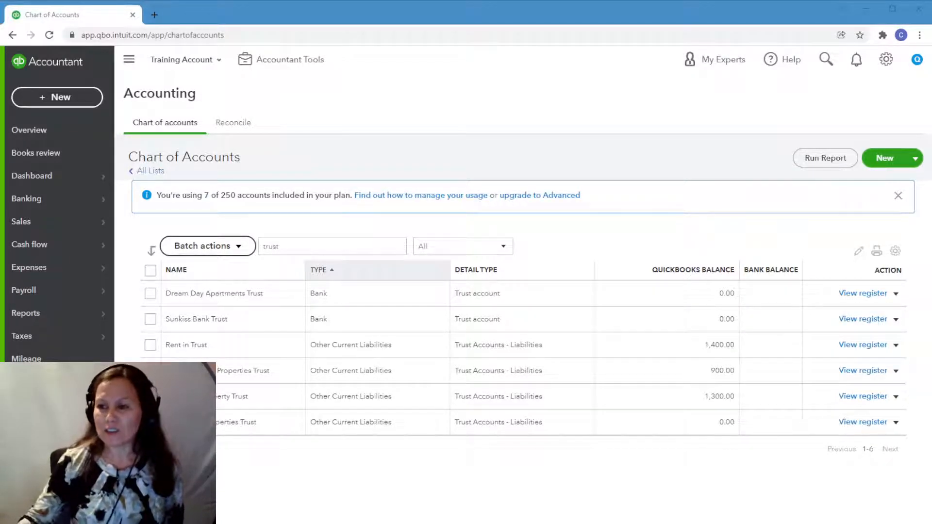
# Draft a new customer in the customer list with company name Dream Day Properties, and discard the form.
pyautogui.click(862, 89)
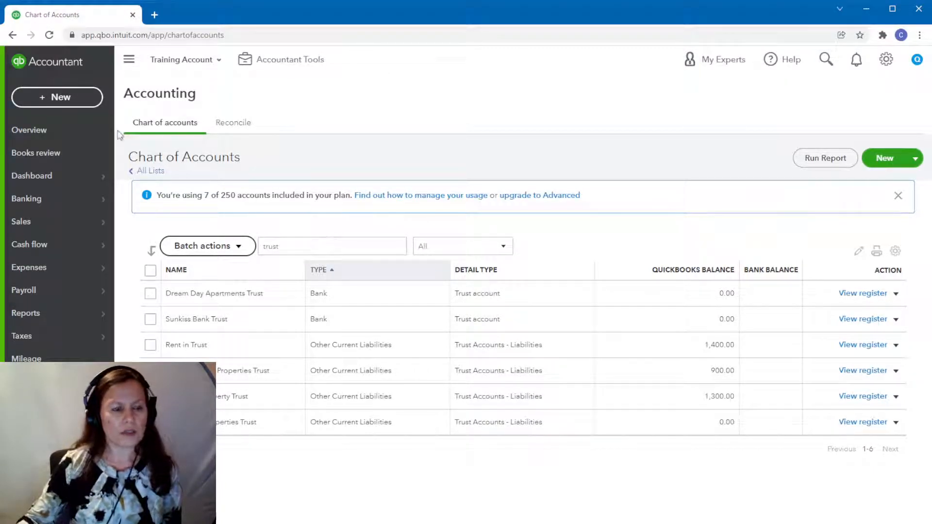
pyautogui.moveTo(59, 230)
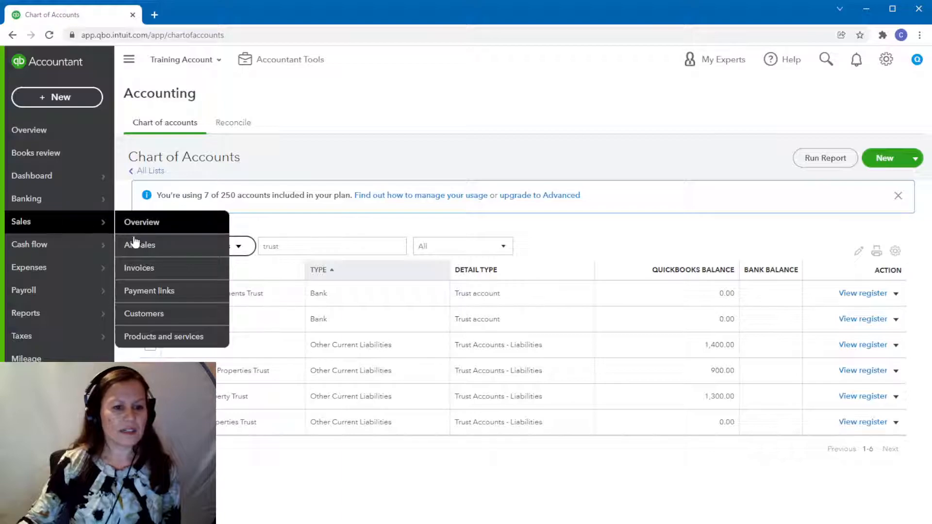
pyautogui.click(155, 316)
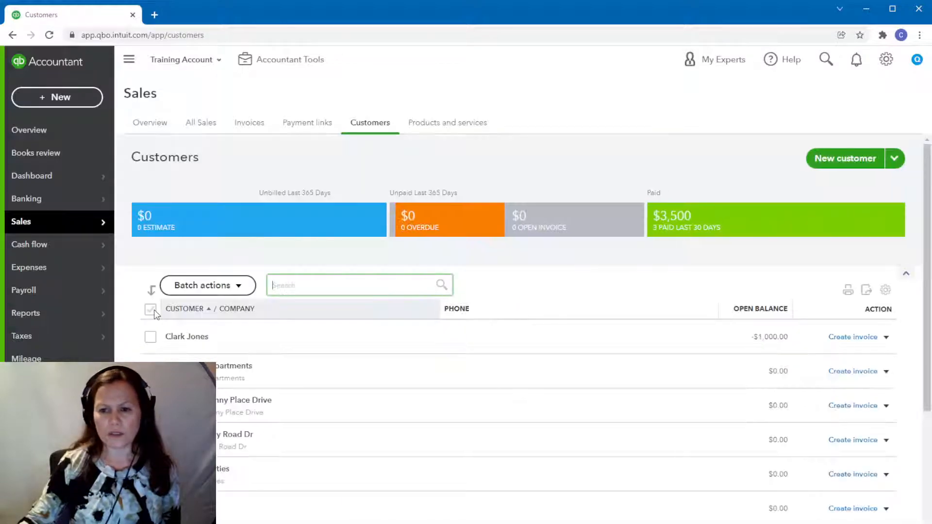
pyautogui.click(843, 158)
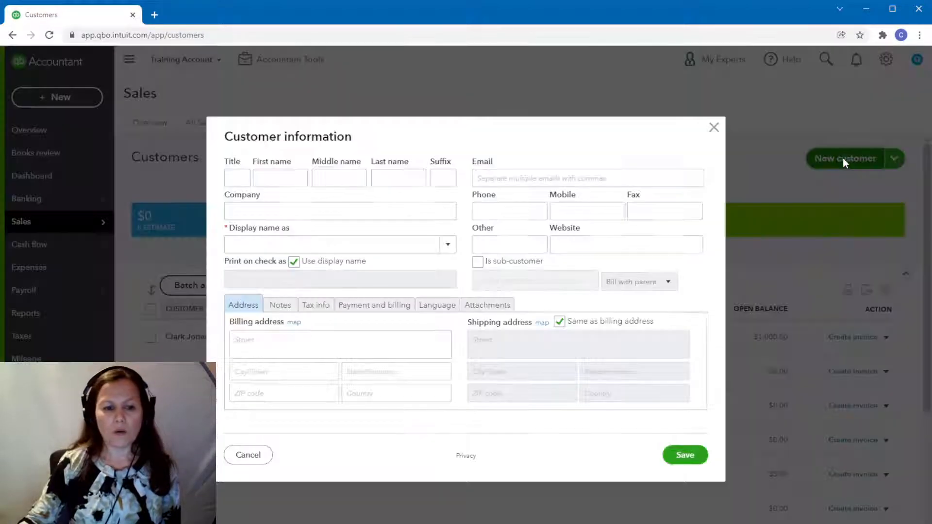
pyautogui.click(276, 210)
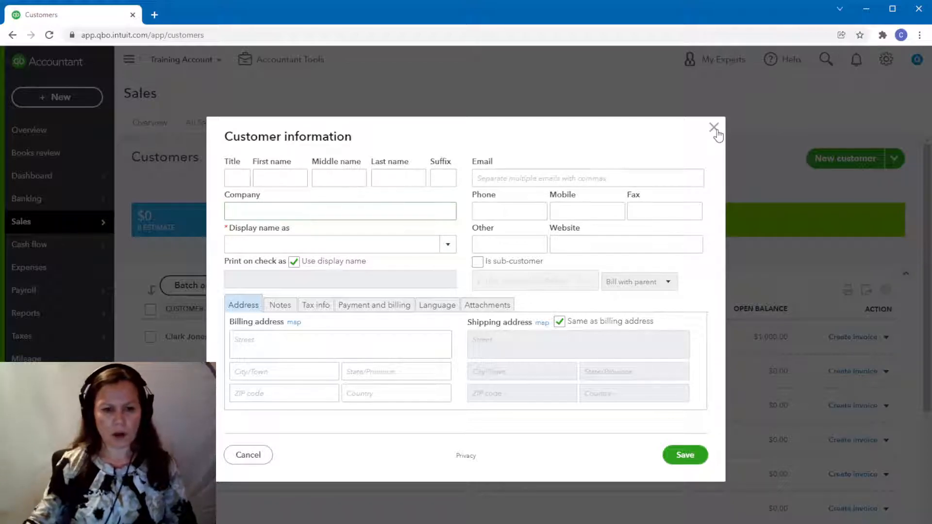
pyautogui.write('Dream ')
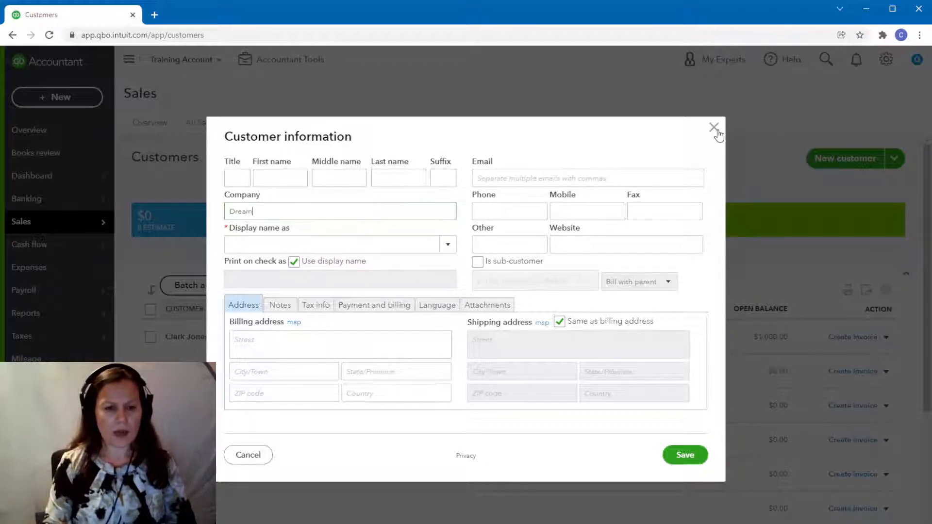
pyautogui.write('Da')
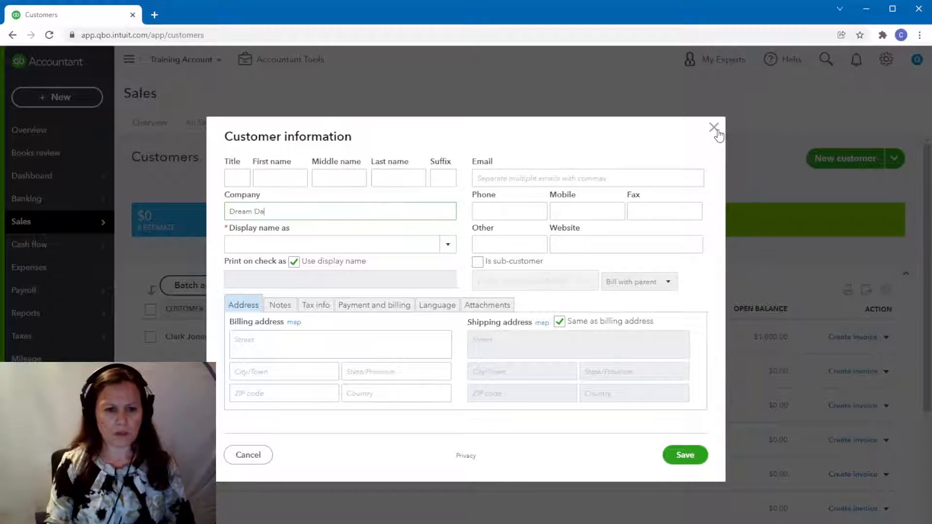
pyautogui.write('y Properties')
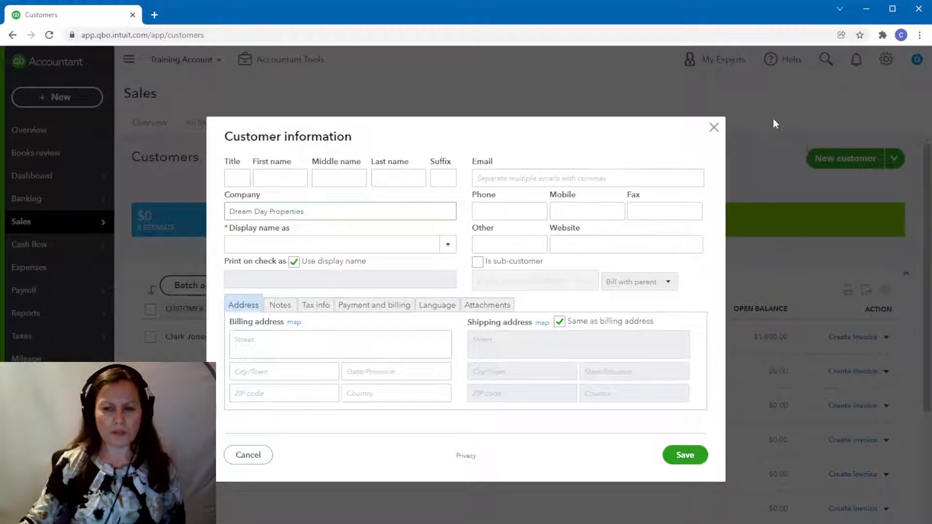
pyautogui.click(714, 128)
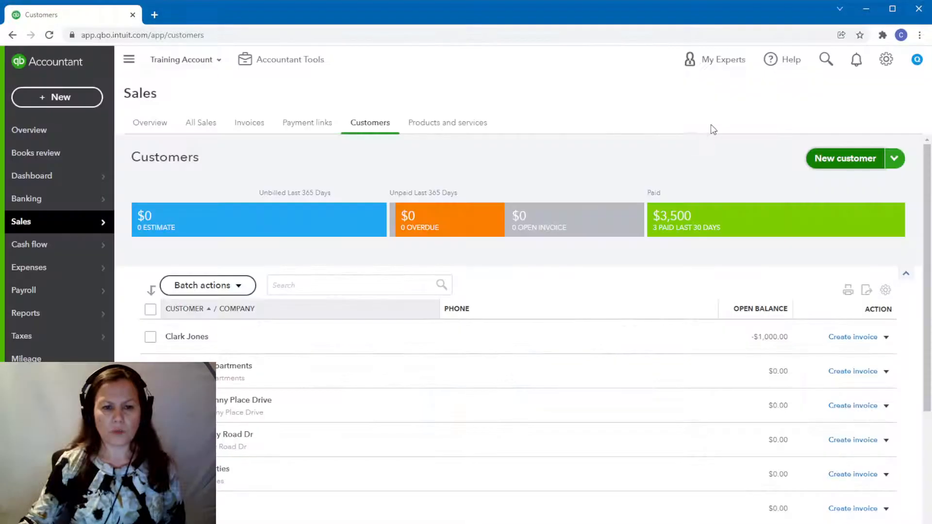
# Draft a sub-customer under Dream Day Apartments with the property's street address as company name, and discard the form.
pyautogui.click(851, 160)
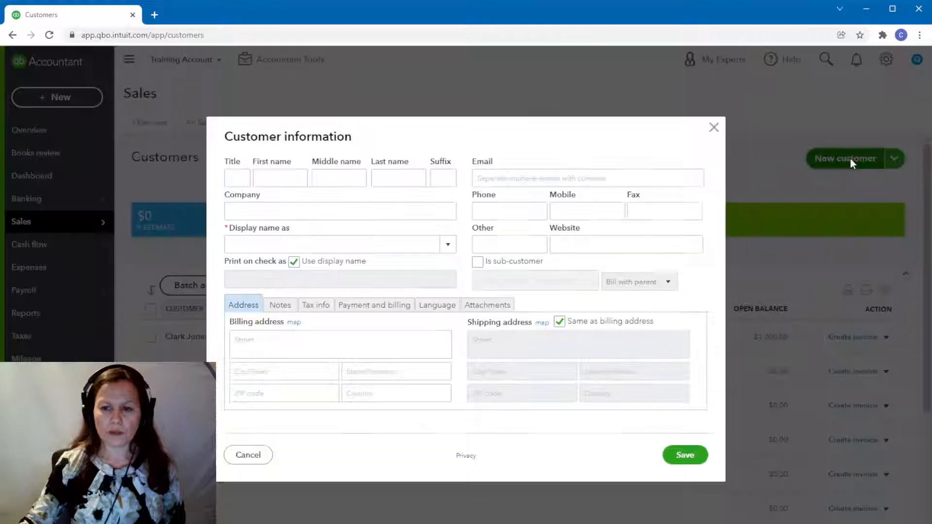
pyautogui.click(322, 207)
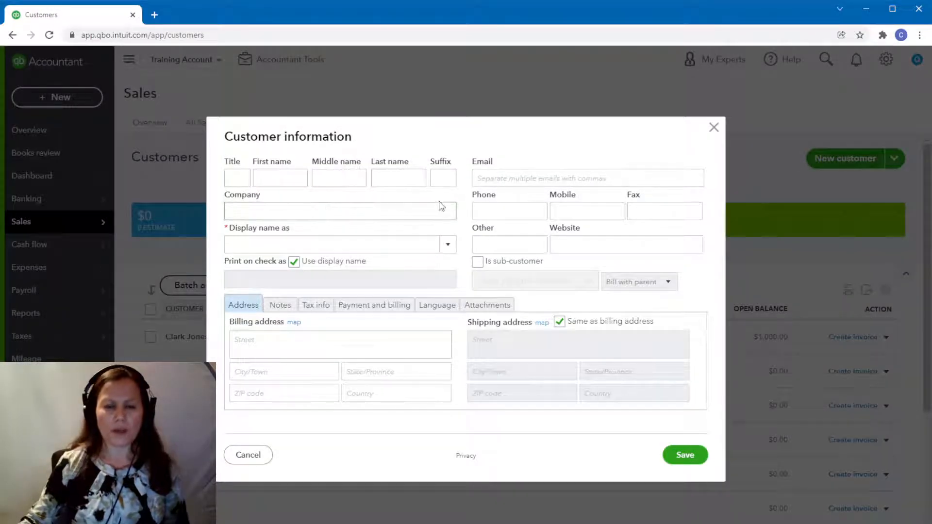
pyautogui.write('250')
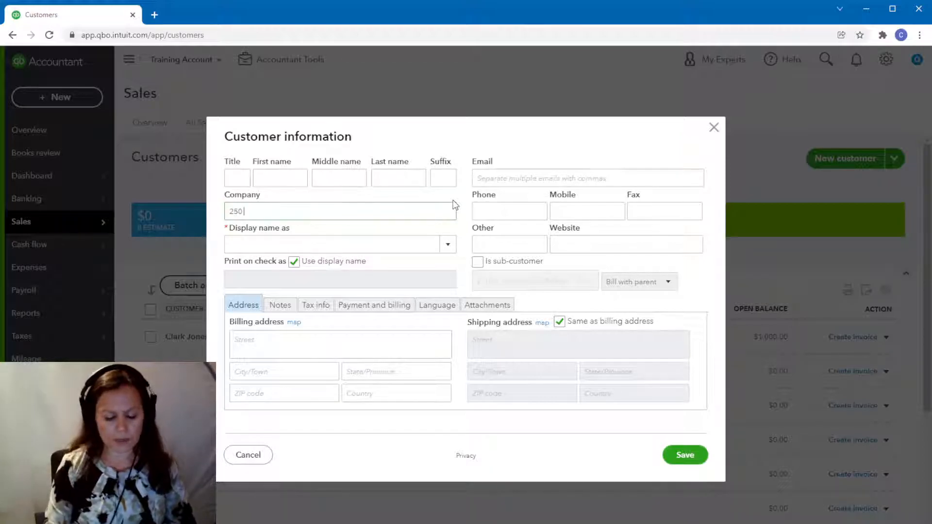
pyautogui.write(' Happy lane')
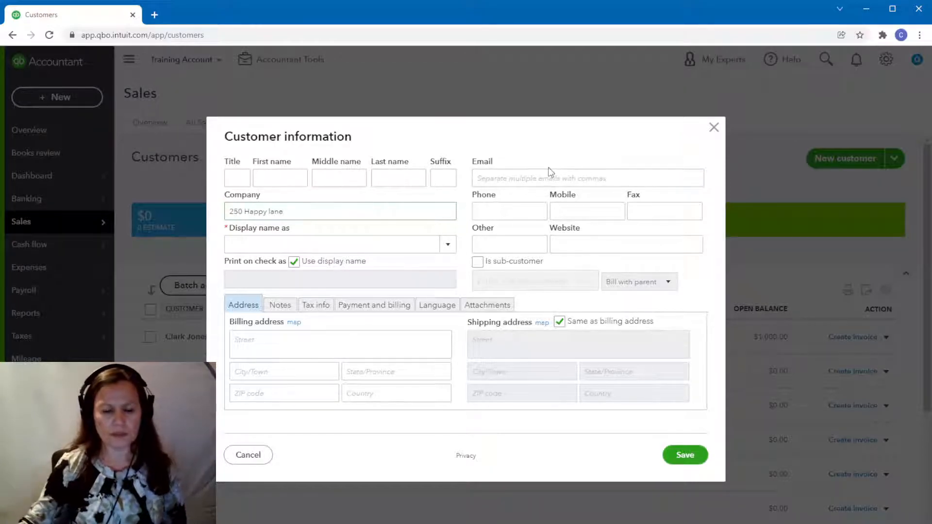
pyautogui.click(478, 262)
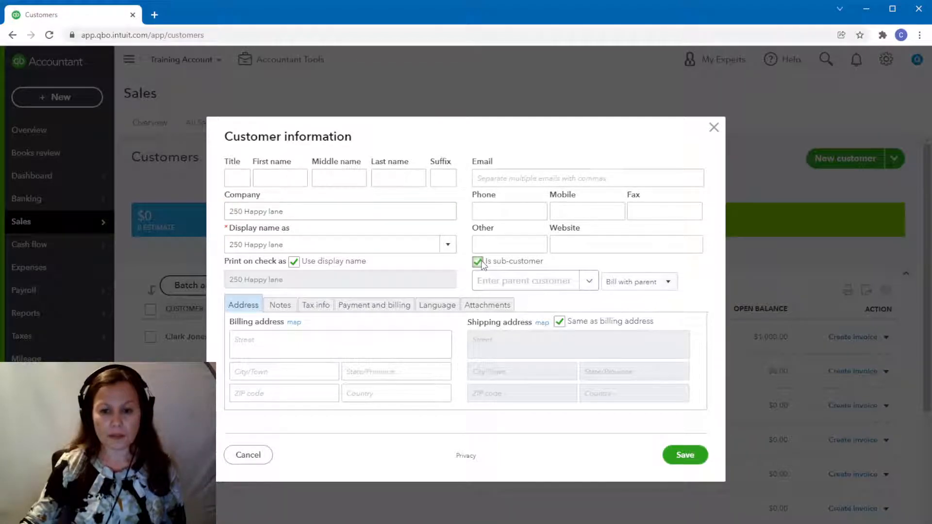
pyautogui.click(505, 289)
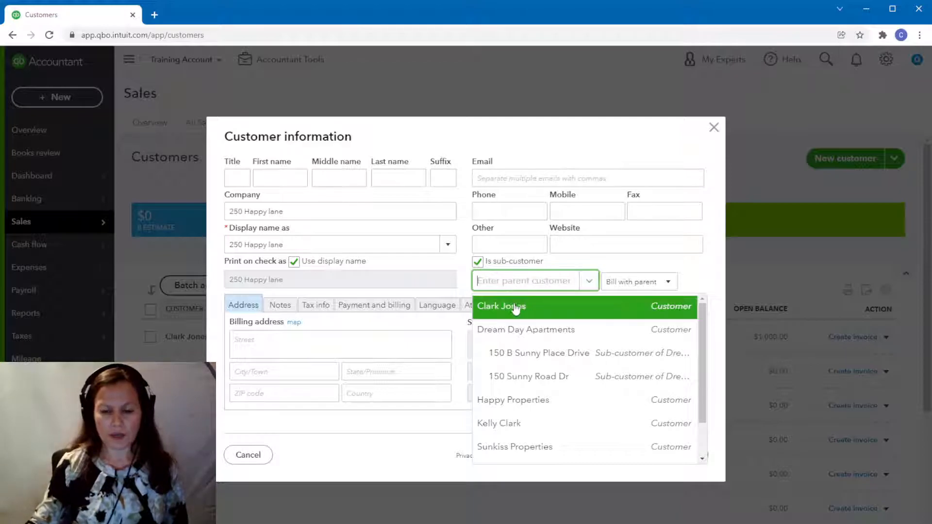
pyautogui.click(509, 331)
pyautogui.click(529, 280)
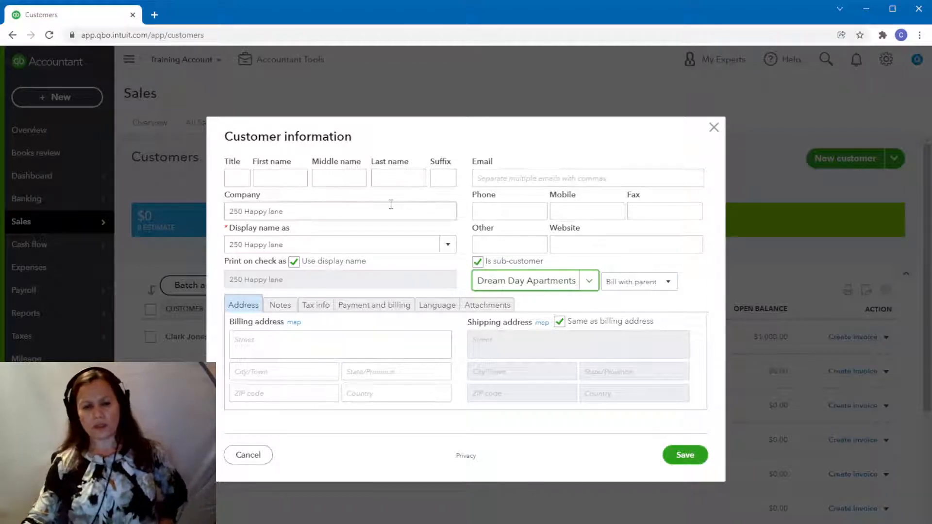
pyautogui.click(713, 128)
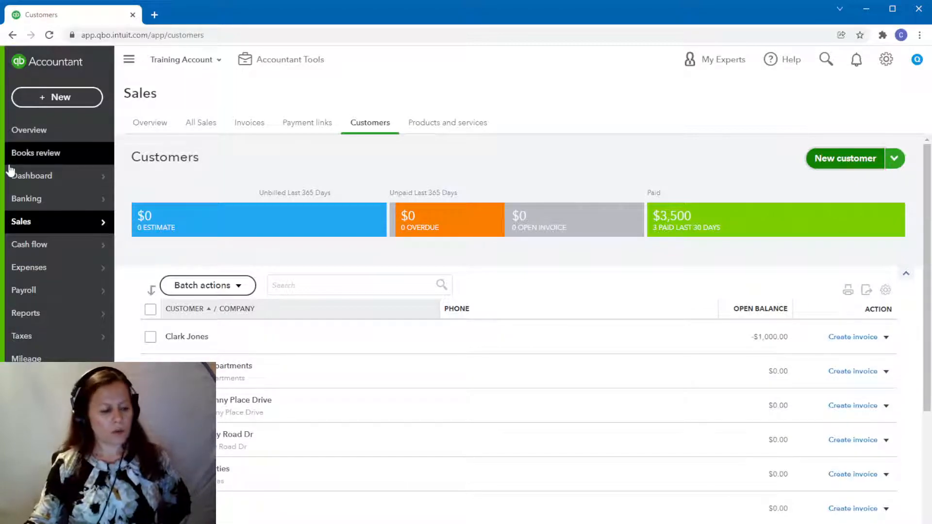
# Open the register of the Dream Day Properties Trust liability account from the chart of accounts.
pyautogui.moveTo(10, 170)
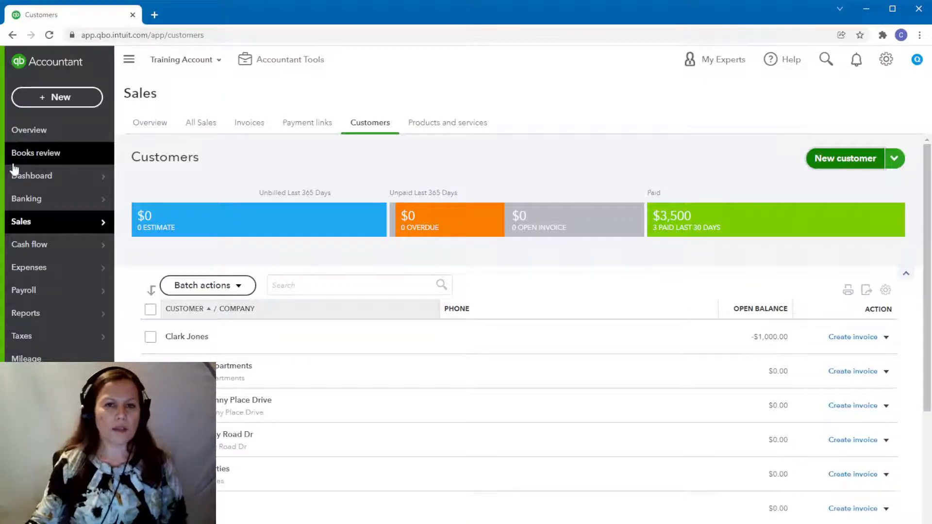
pyautogui.moveTo(72, 252)
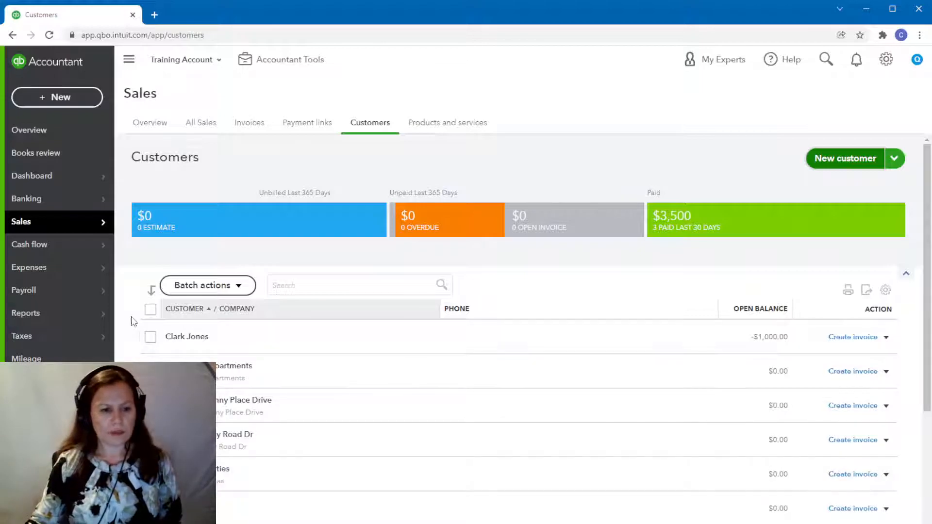
pyautogui.moveTo(100, 319)
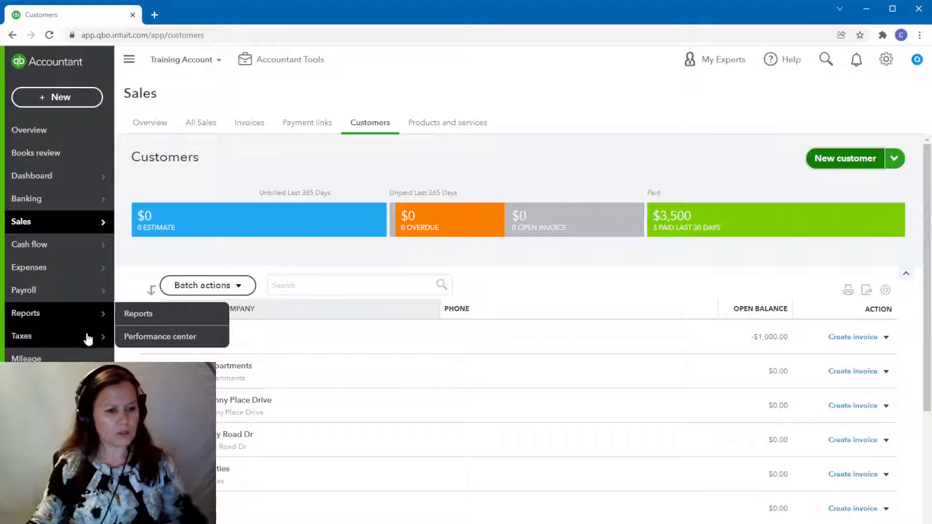
pyautogui.moveTo(58, 382)
pyautogui.click(158, 382)
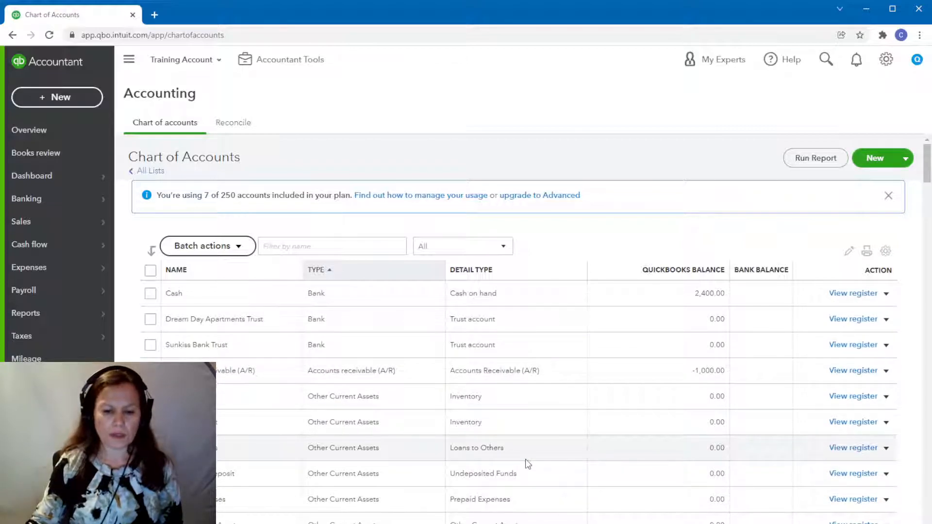
pyautogui.scroll(-3, 528, 464)
pyautogui.scroll(-2, 528, 464)
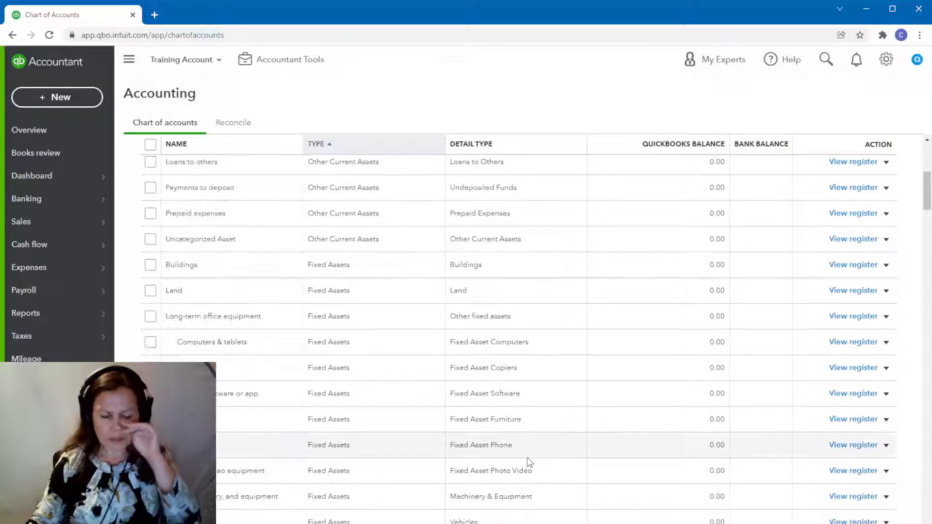
pyautogui.scroll(-7, 529, 461)
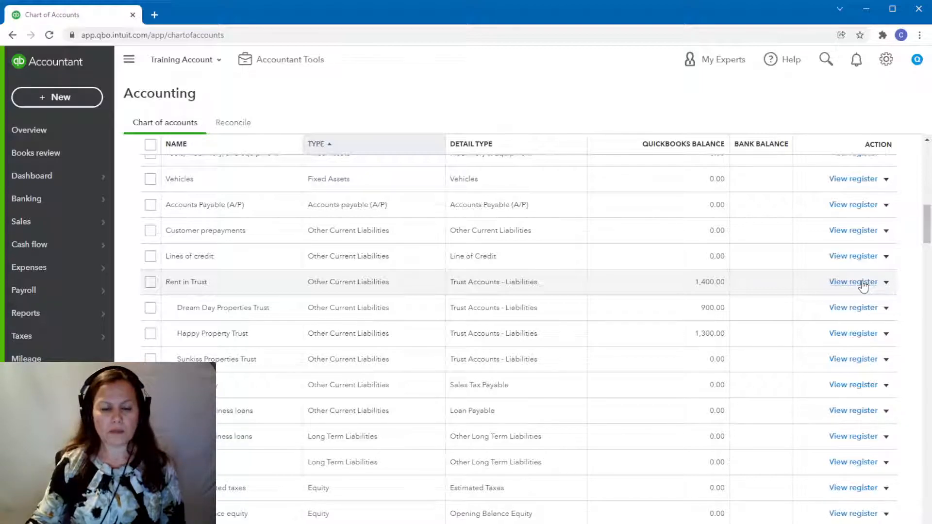
pyautogui.click(866, 308)
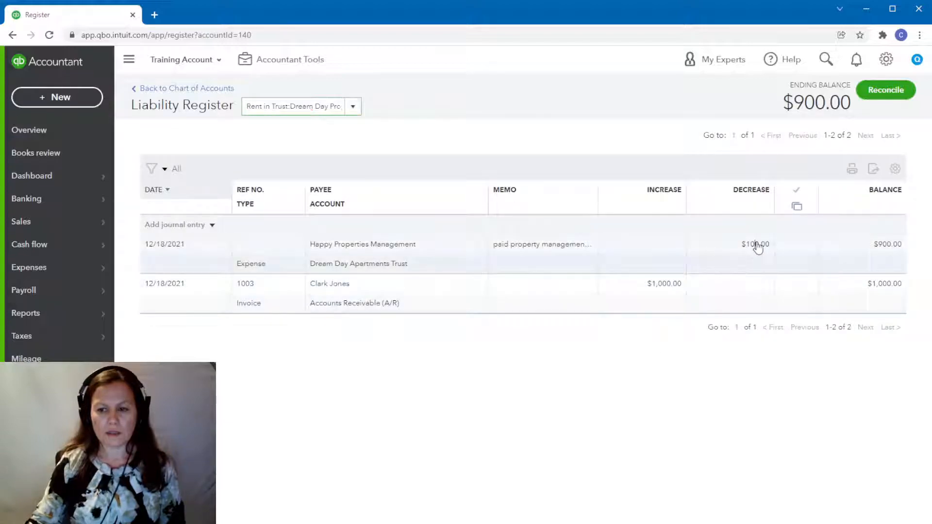
# Delete the $100.00 Happy Properties Management expense and the linked $1,000.00 invoice from the Dream Day Properties Trust register.
pyautogui.click(755, 244)
pyautogui.click(734, 301)
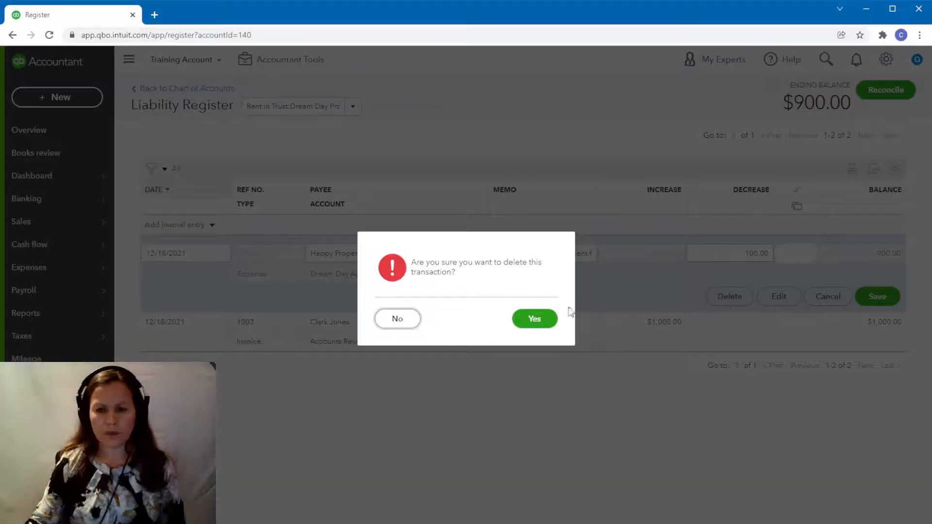
pyautogui.click(541, 322)
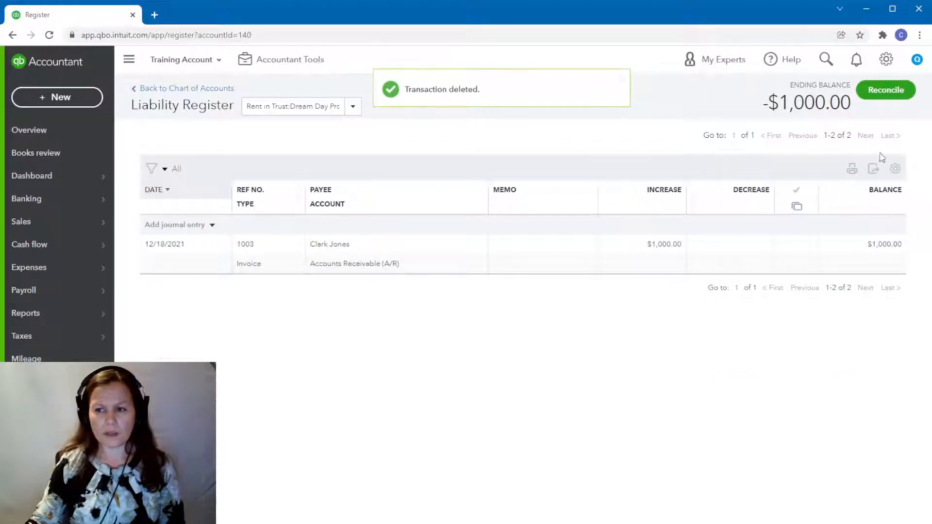
pyautogui.click(660, 246)
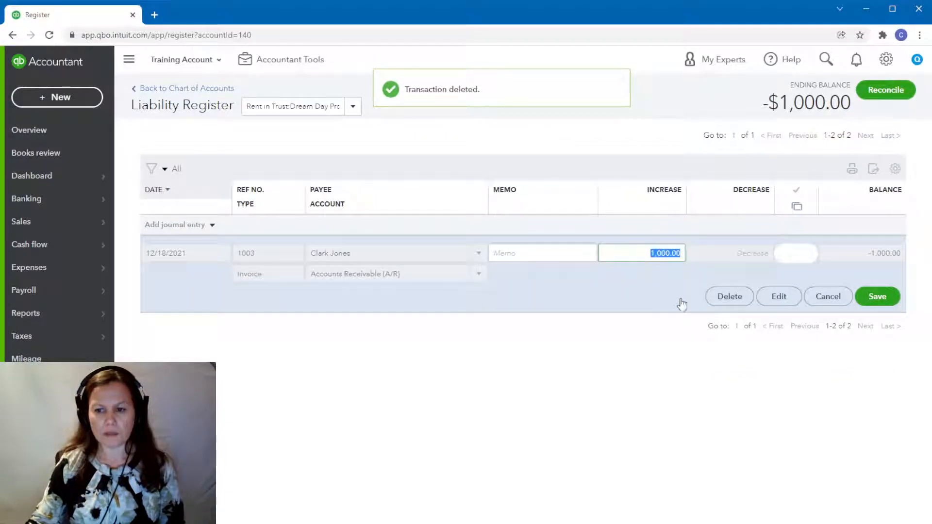
pyautogui.click(730, 296)
pyautogui.click(534, 321)
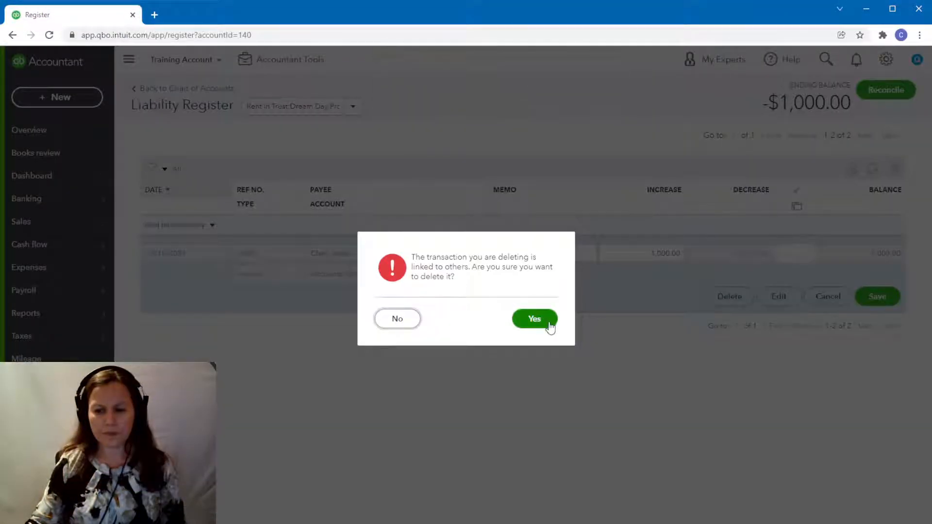
pyautogui.click(549, 324)
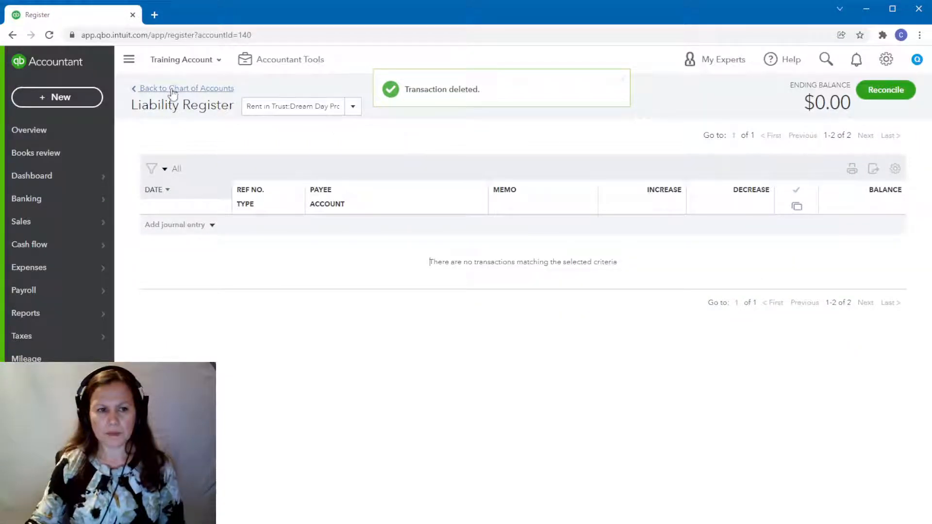
# Open the register of the Happy Property Trust liability account from the chart of accounts.
pyautogui.click(172, 89)
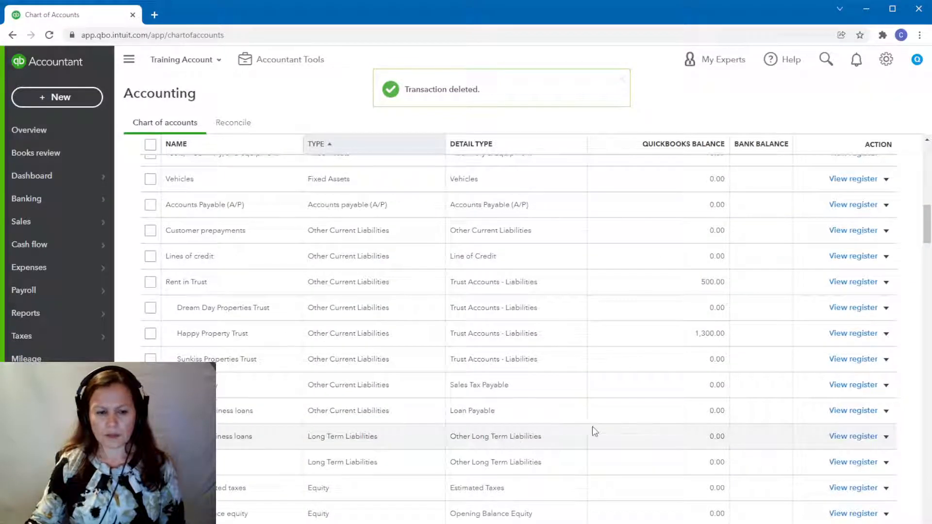
pyautogui.scroll(-1, 592, 426)
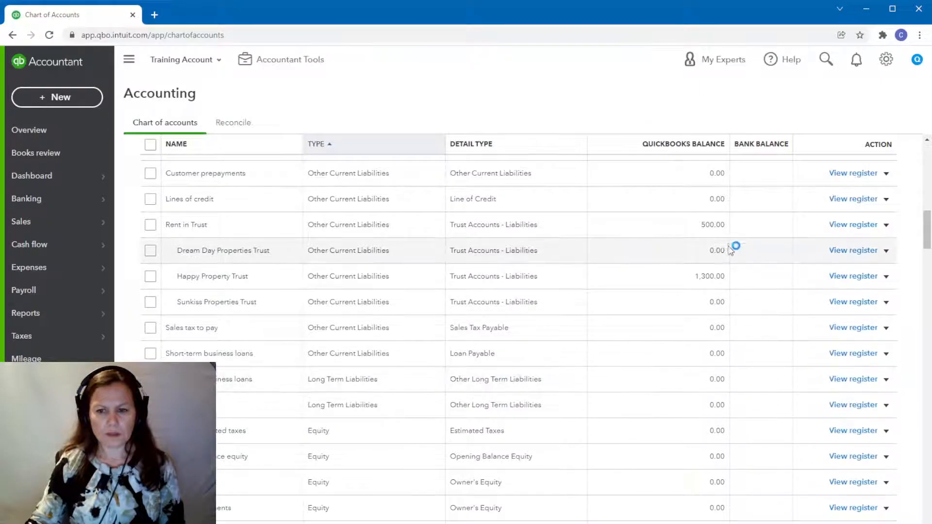
pyautogui.click(845, 278)
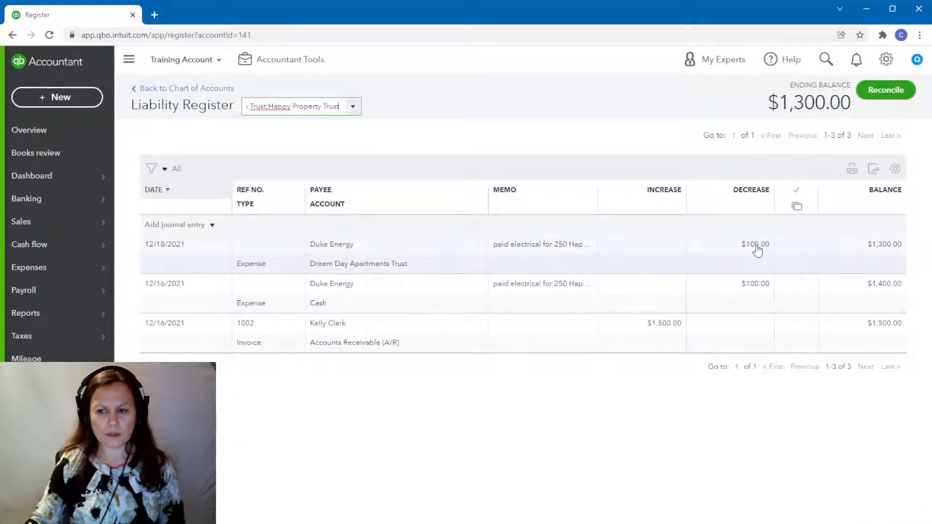
# Delete both $100.00 Duke Energy expenses, dated 12/18/2021 and 12/16/2021, from the Happy Property Trust register.
pyautogui.click(758, 251)
pyautogui.click(730, 296)
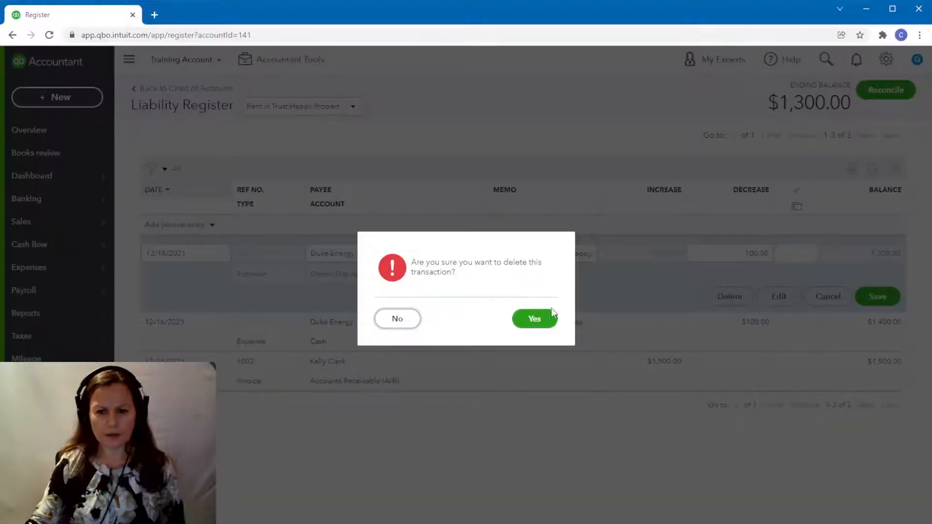
pyautogui.click(534, 318)
pyautogui.click(747, 255)
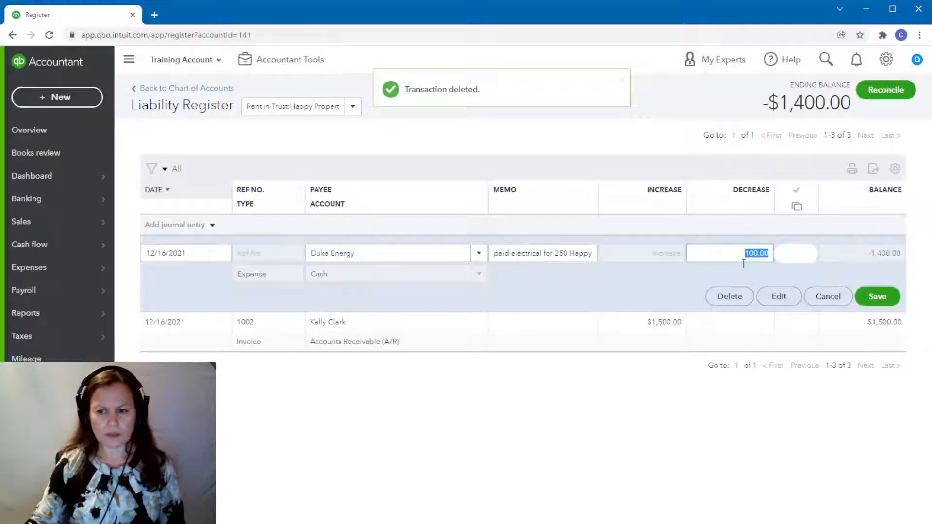
pyautogui.click(729, 301)
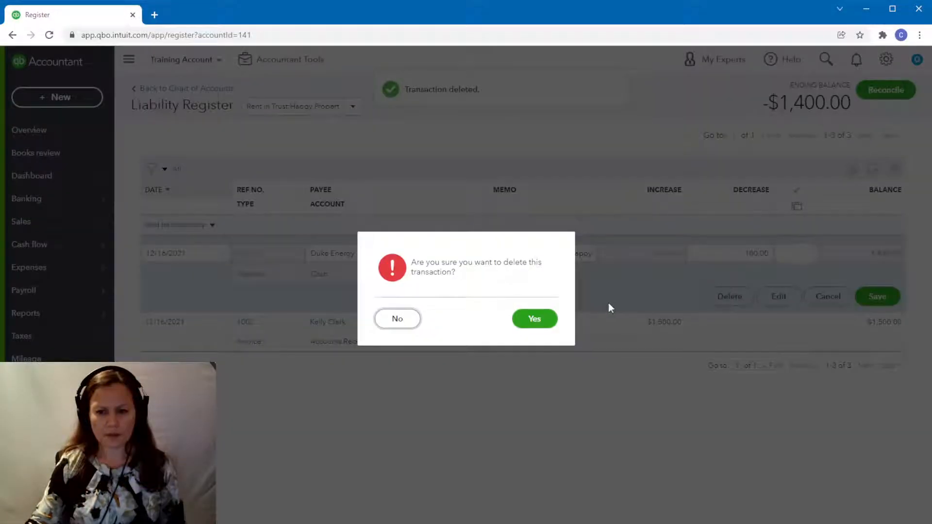
pyautogui.click(540, 319)
# Delete the $1,500.00 invoice dated 12/16/2021 from the Happy Property Trust register.
pyautogui.click(669, 249)
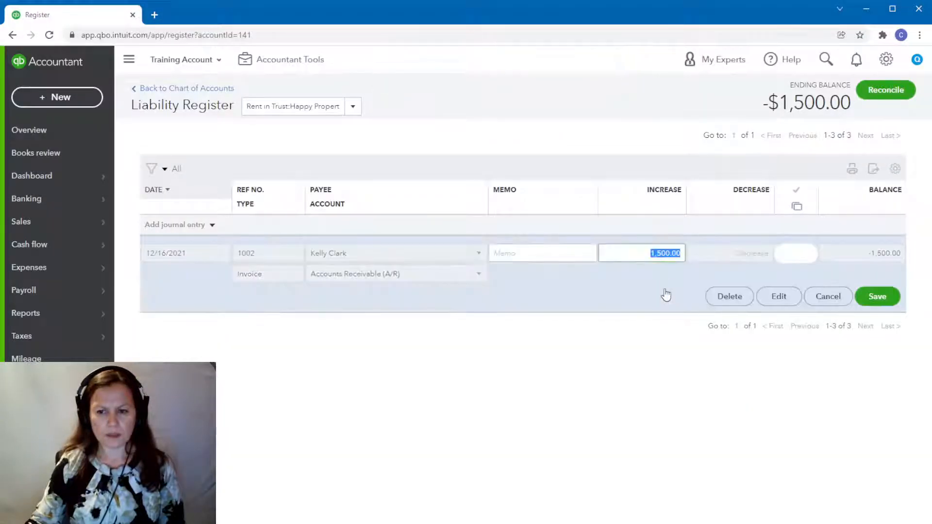
pyautogui.click(729, 296)
pyautogui.click(528, 321)
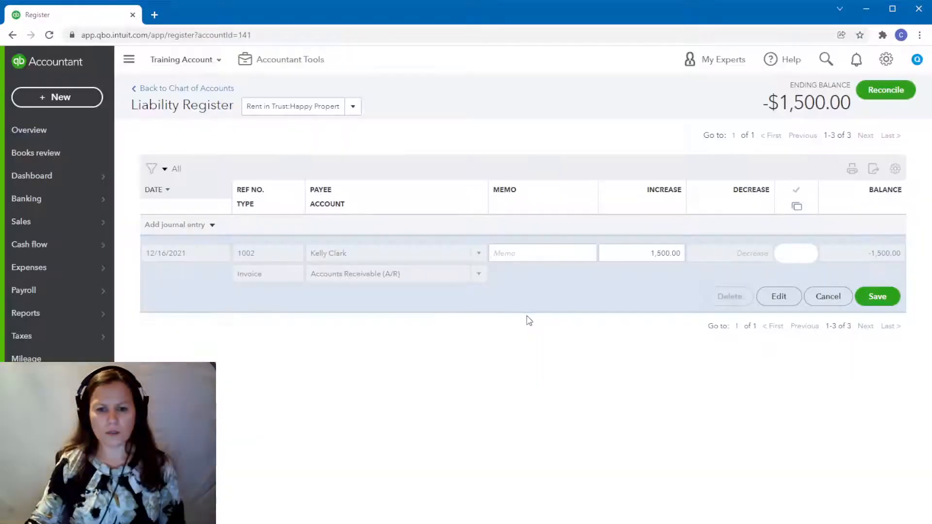
pyautogui.click(532, 320)
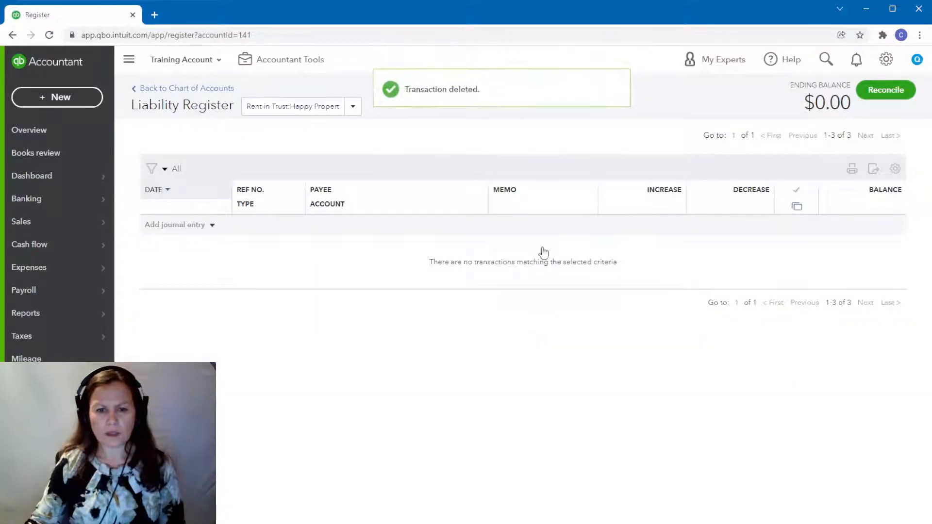
# Open the register of the parent Rent in Trust account and delete its $800.00 rent distribution expense.
pyautogui.click(170, 89)
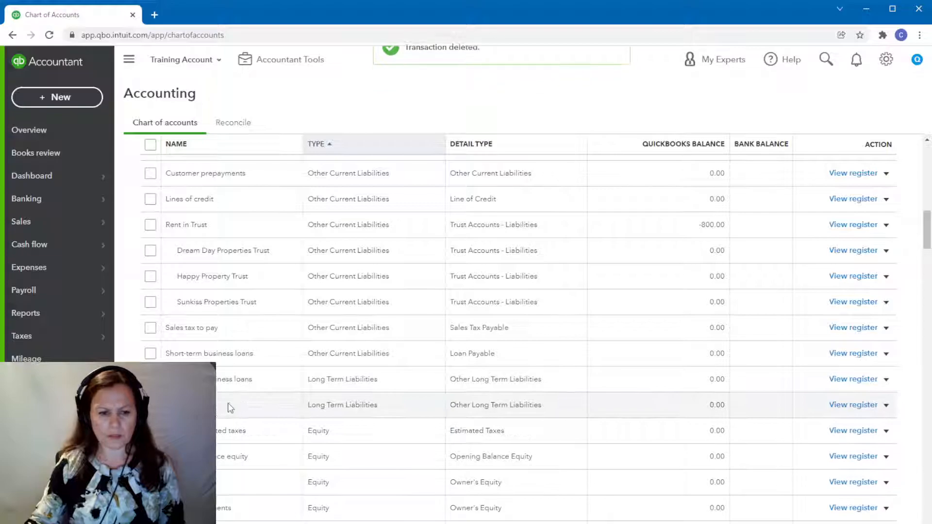
pyautogui.scroll(-1, 227, 403)
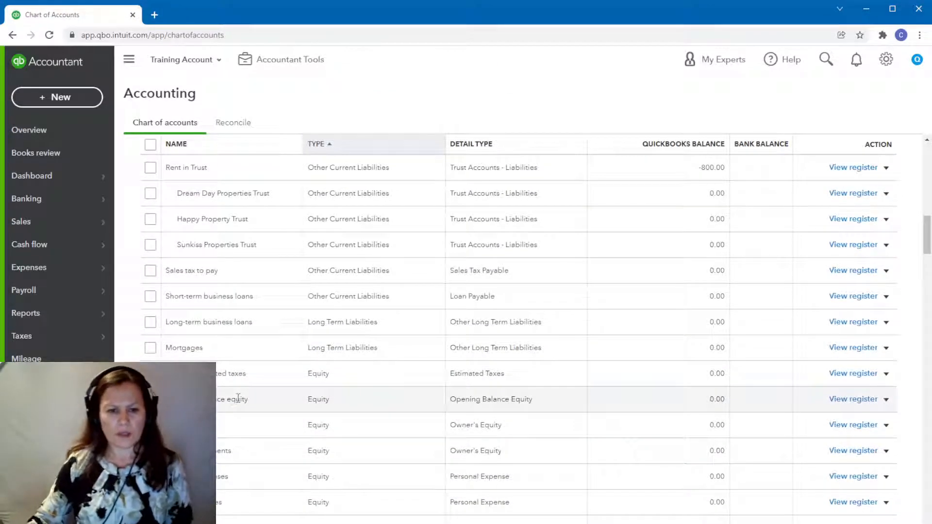
pyautogui.scroll(1, 248, 391)
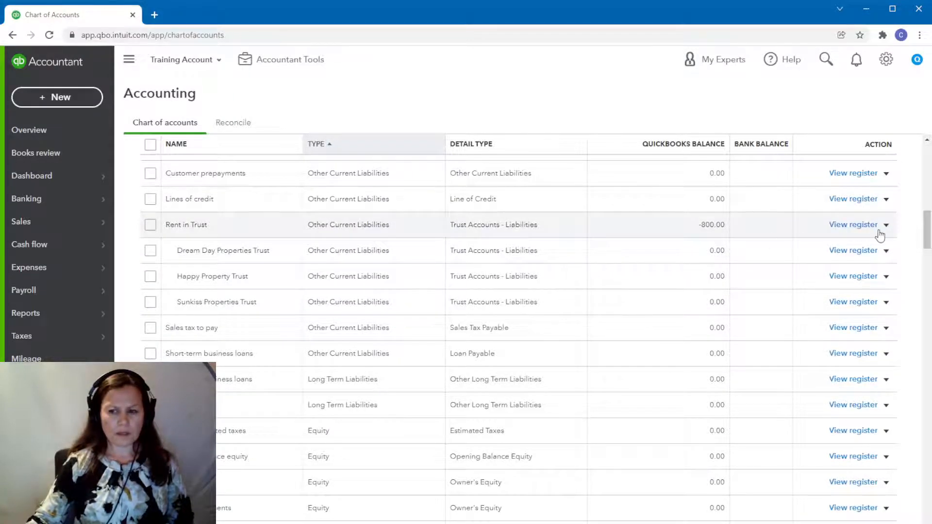
pyautogui.click(847, 226)
pyautogui.click(747, 248)
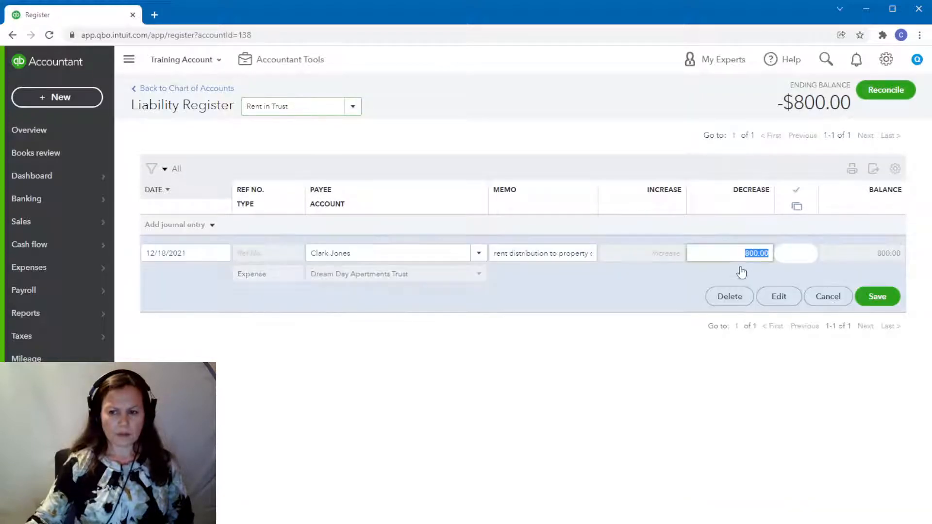
pyautogui.click(724, 296)
pyautogui.click(533, 318)
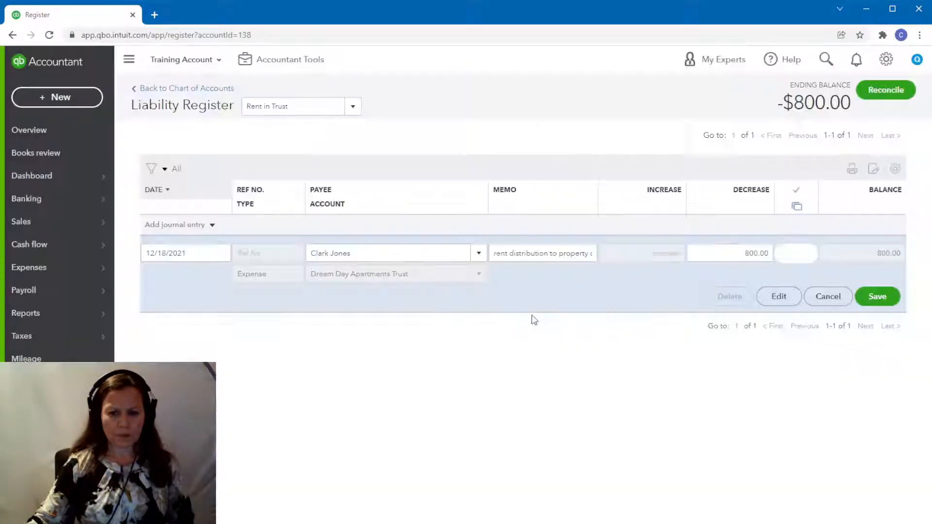
# Return to the chart of accounts and review the balances of the Rent in Trust sub-accounts and the bank accounts.
pyautogui.click(164, 89)
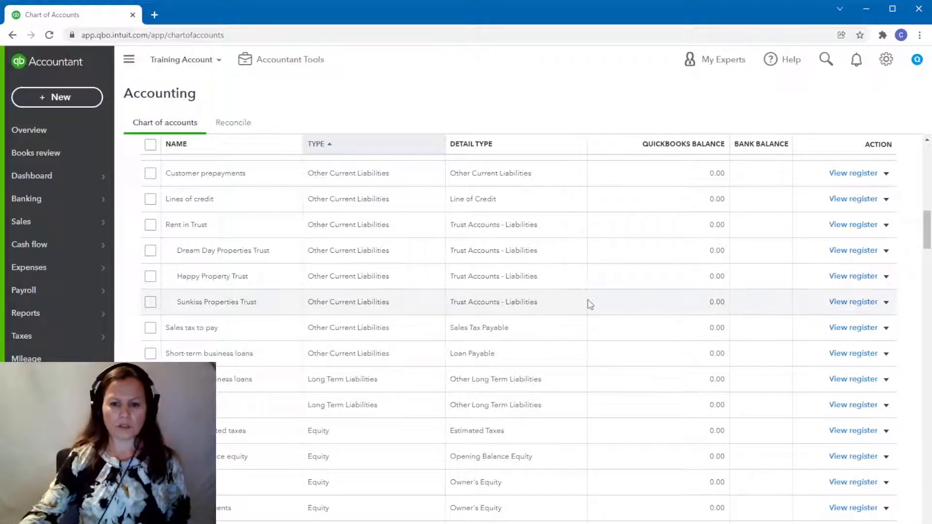
pyautogui.scroll(-2, 573, 232)
pyautogui.scroll(5, 574, 233)
pyautogui.scroll(5, 574, 234)
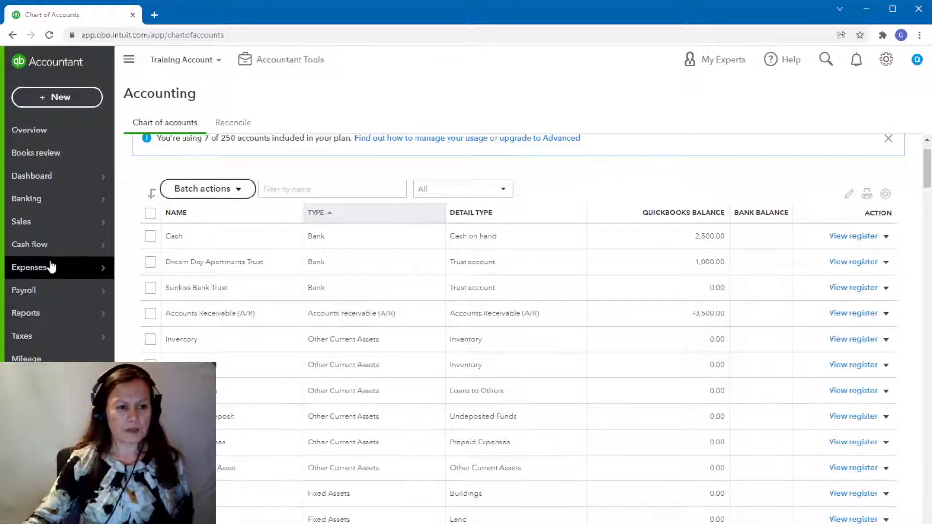
# Draft a new service item named Happy Lane in the Products and Services list.
pyautogui.moveTo(46, 224)
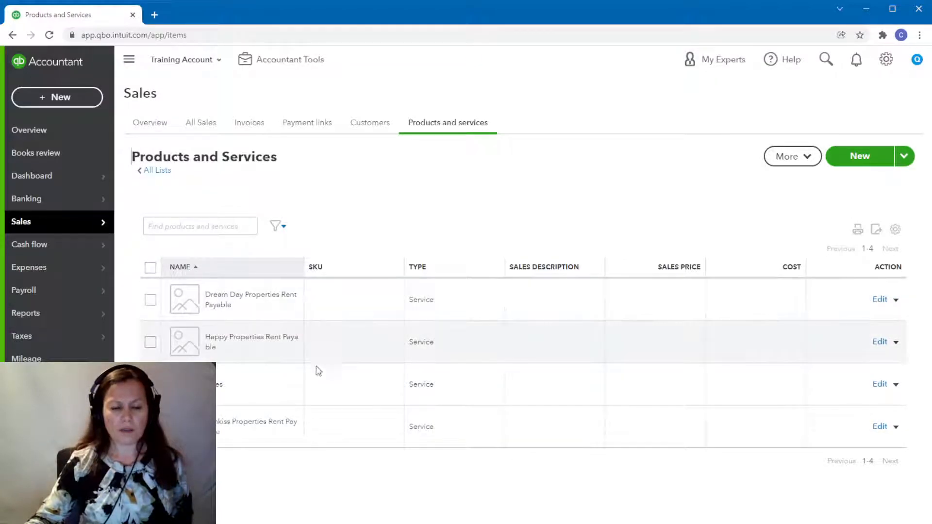
pyautogui.click(859, 163)
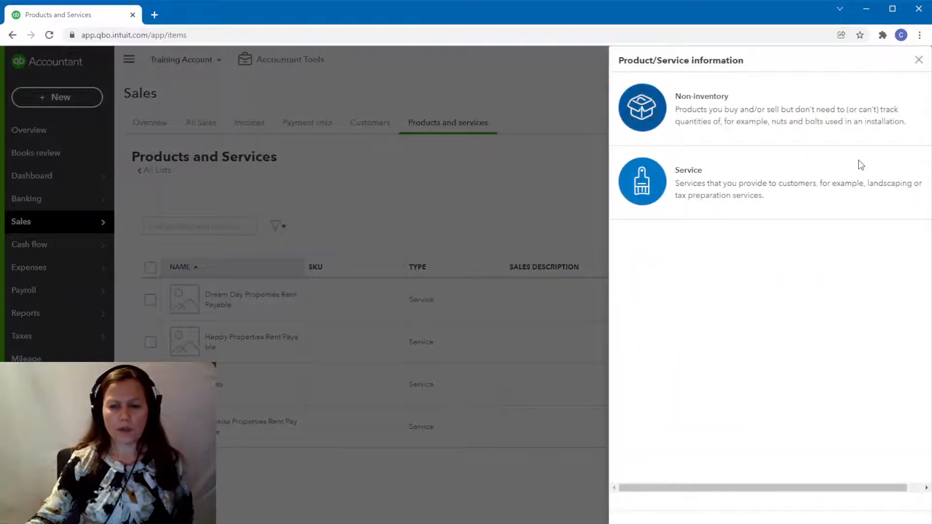
pyautogui.click(668, 186)
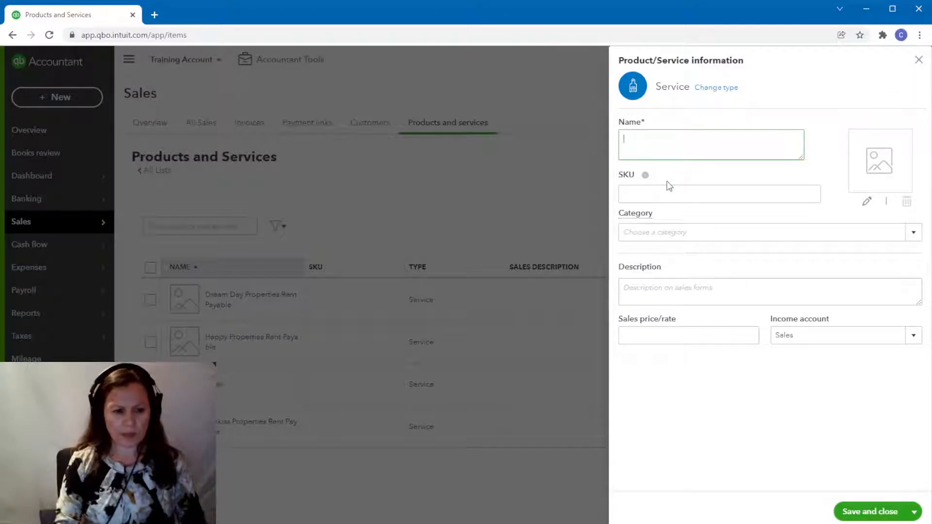
pyautogui.write('Ha')
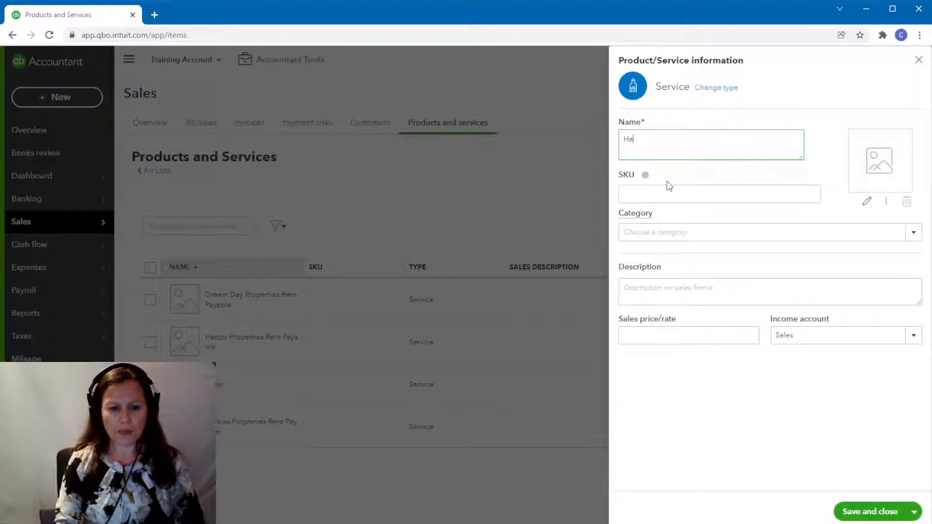
pyautogui.write('ppy Lane')
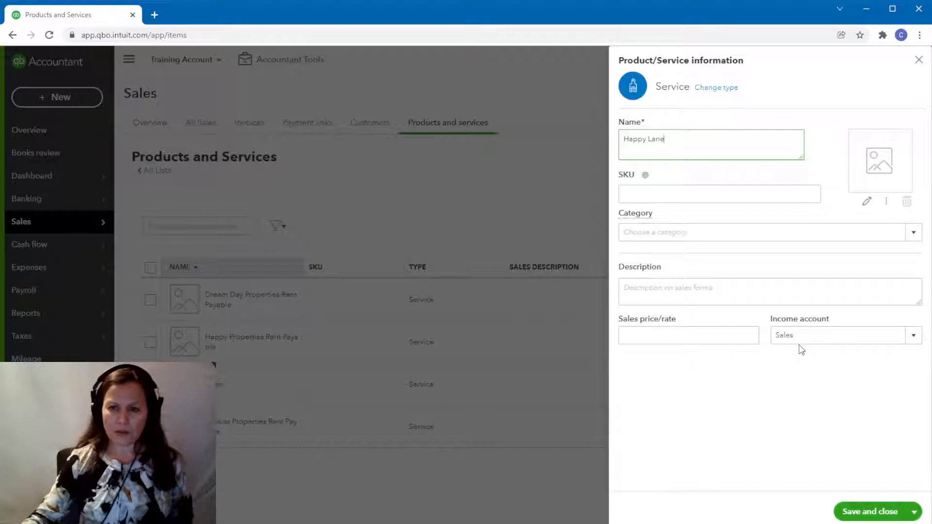
# Set the drafted service's income account to Rent in Trust:Happy Property Trust, and discard the form.
pyautogui.click(910, 336)
pyautogui.scroll(-3, 872, 248)
pyautogui.scroll(-6, 872, 247)
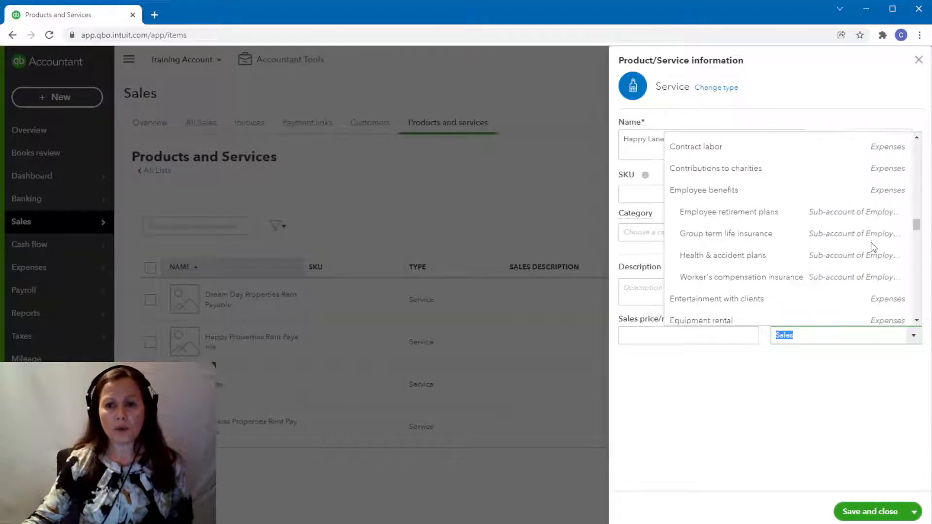
pyautogui.scroll(-9, 872, 248)
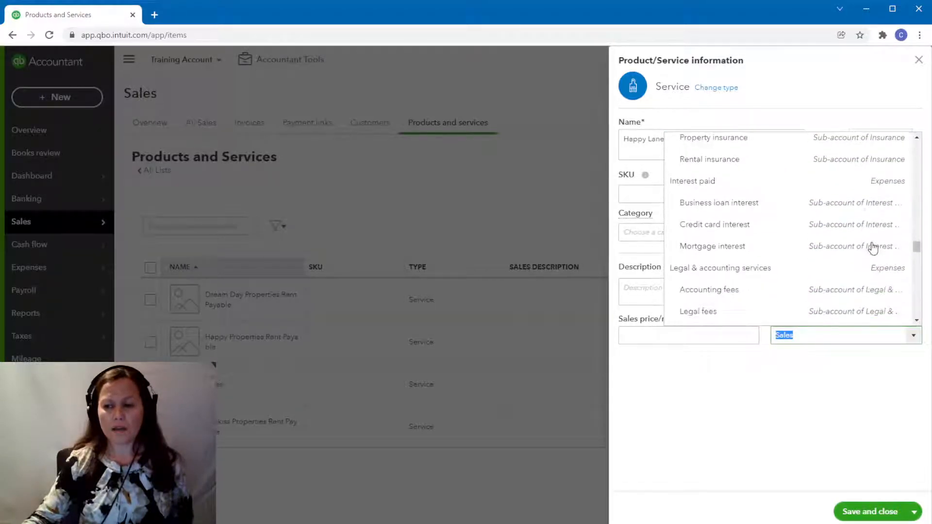
pyautogui.scroll(-3, 872, 247)
pyautogui.scroll(10, 874, 245)
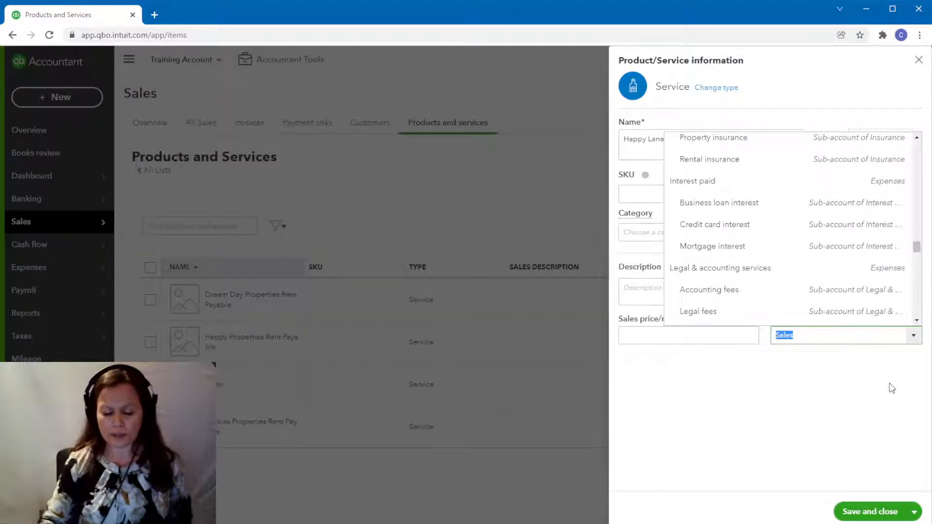
pyautogui.press('BackSpace')
pyautogui.write('trust')
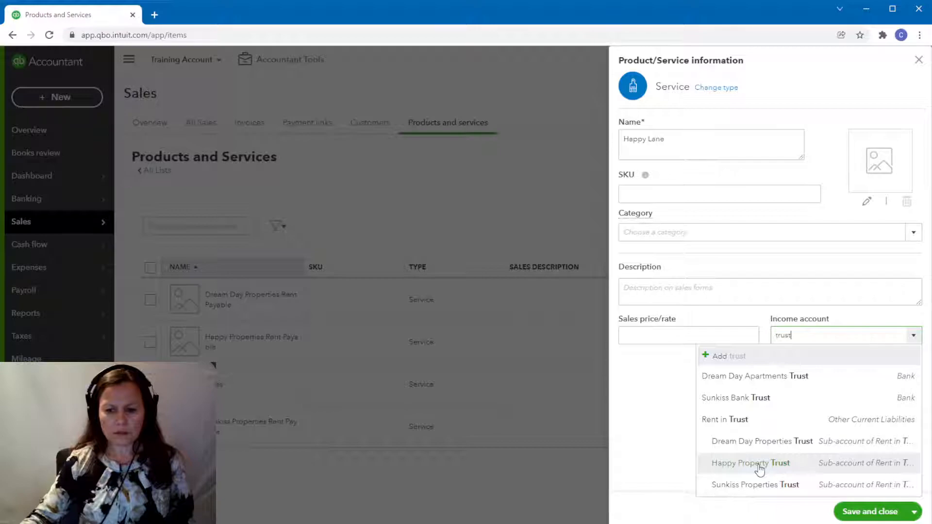
pyautogui.click(760, 469)
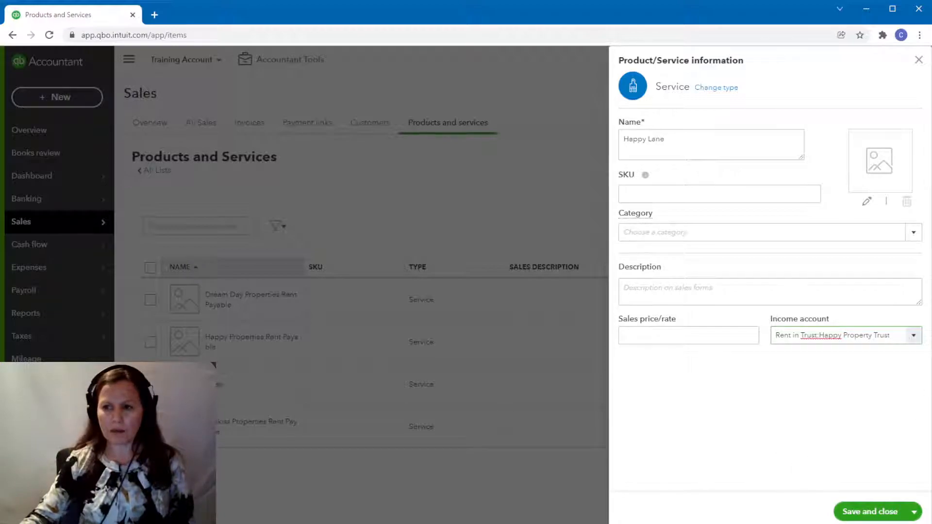
pyautogui.click(919, 62)
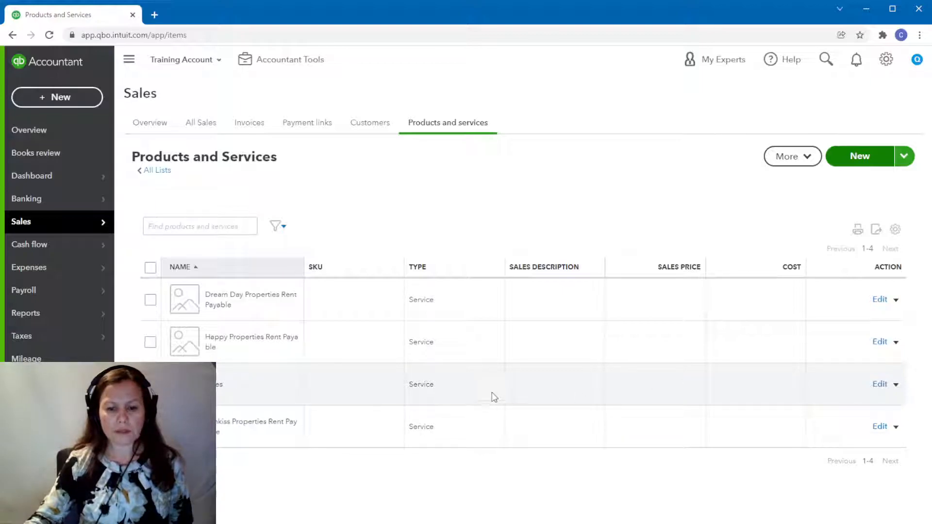
# Rename the service between Happy Properties Rent Payable and Sunkiss Properties Rent Payable as Property Management Fees, and save it.
pyautogui.click(880, 384)
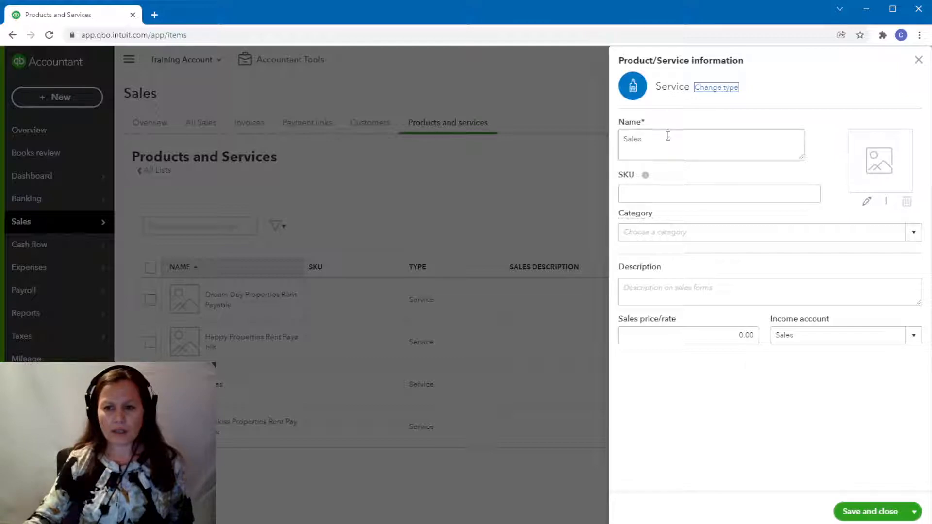
pyautogui.moveTo(668, 138); pyautogui.dragTo(581, 162)
pyautogui.write('Property Management ')
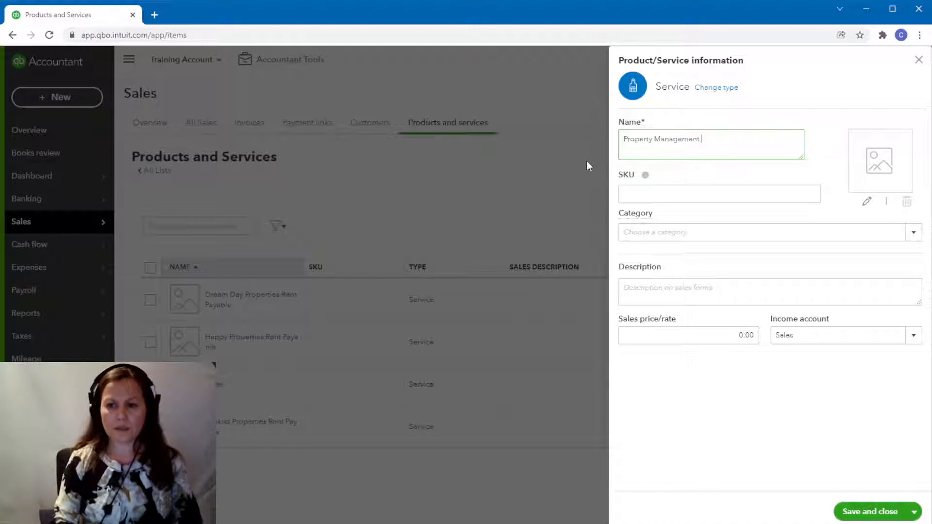
pyautogui.write('Fees')
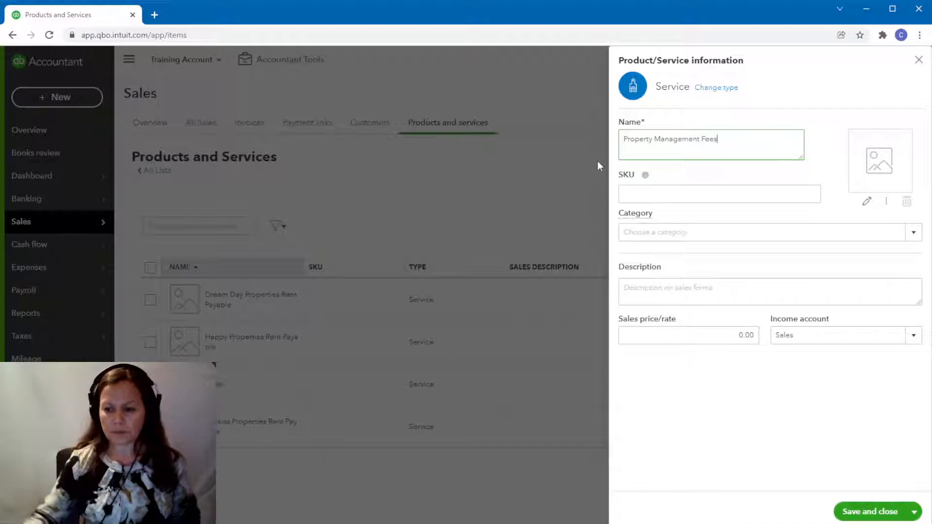
pyautogui.click(867, 513)
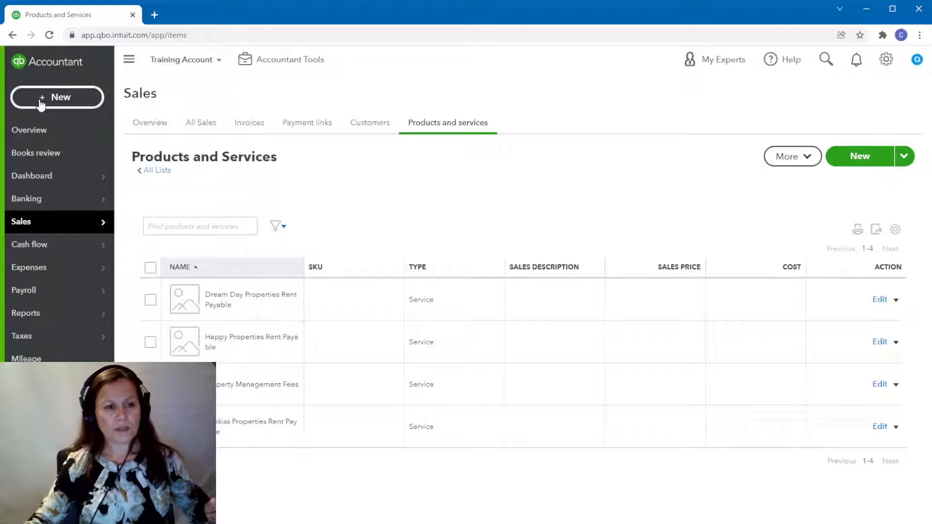
# Start a new invoice for the tenant listed directly after Happy Properties, with Dream Day Properties Rent Payable on the first line.
pyautogui.click(41, 102)
pyautogui.click(37, 169)
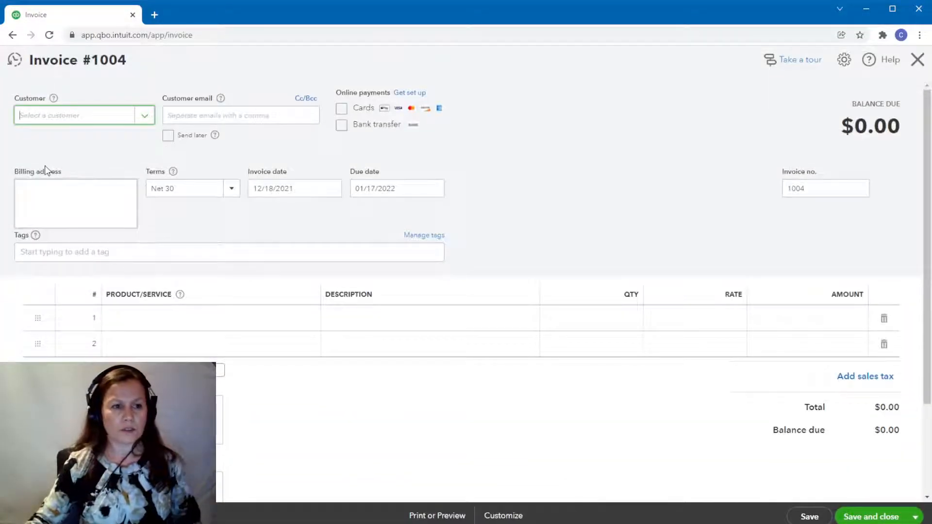
pyautogui.click(143, 118)
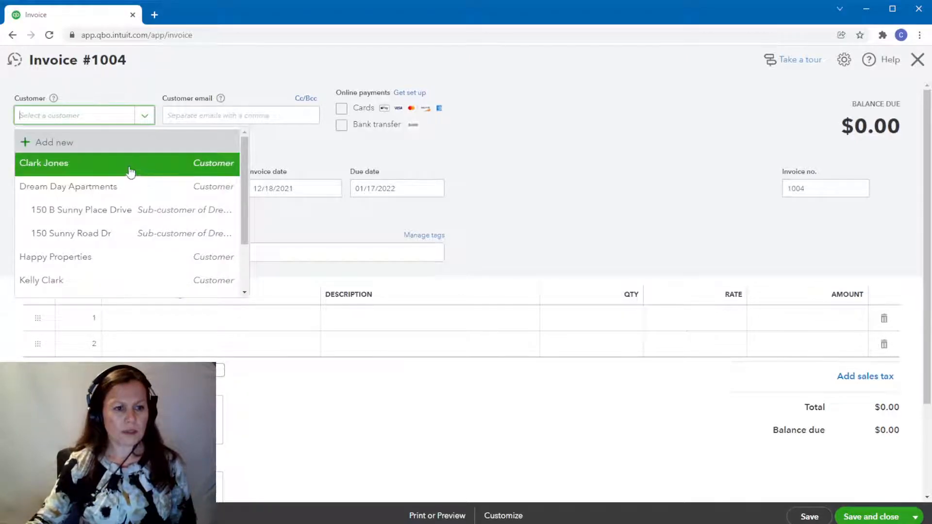
pyautogui.click(67, 281)
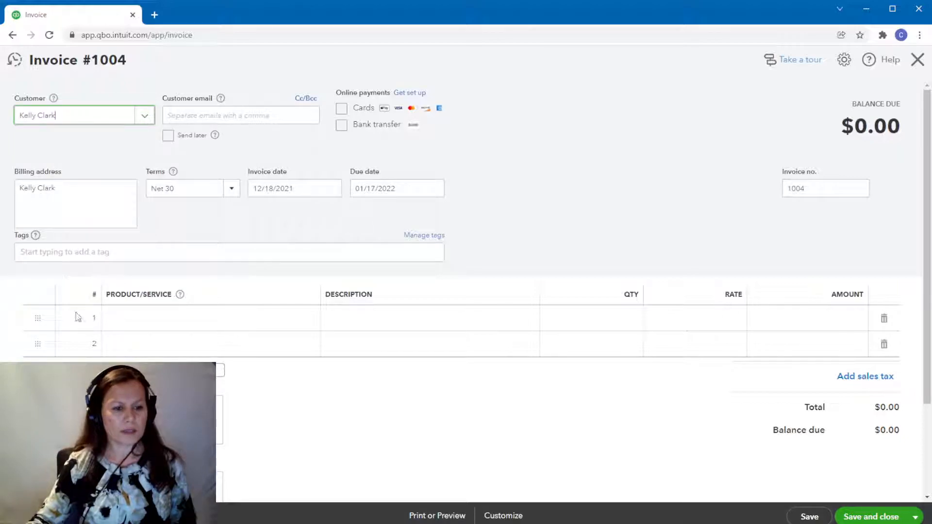
pyautogui.click(169, 323)
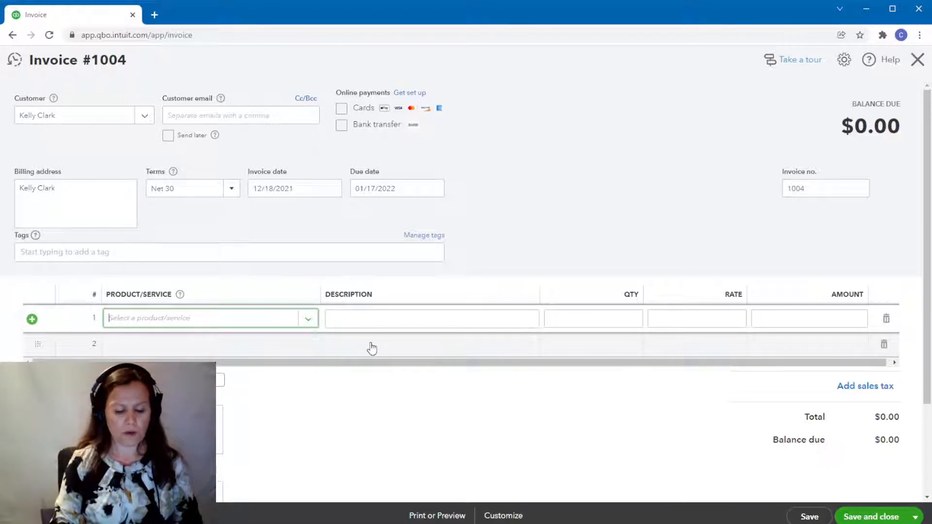
pyautogui.write('Drea')
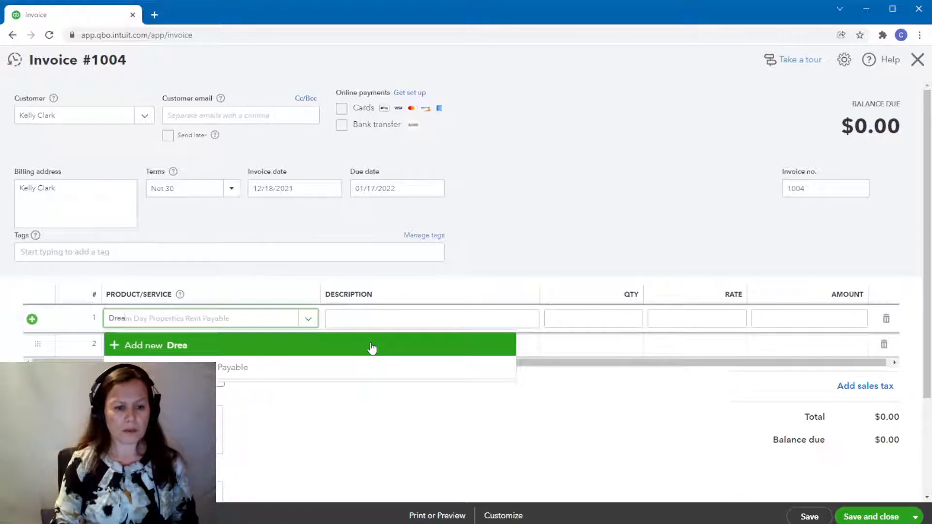
pyautogui.press('Down')
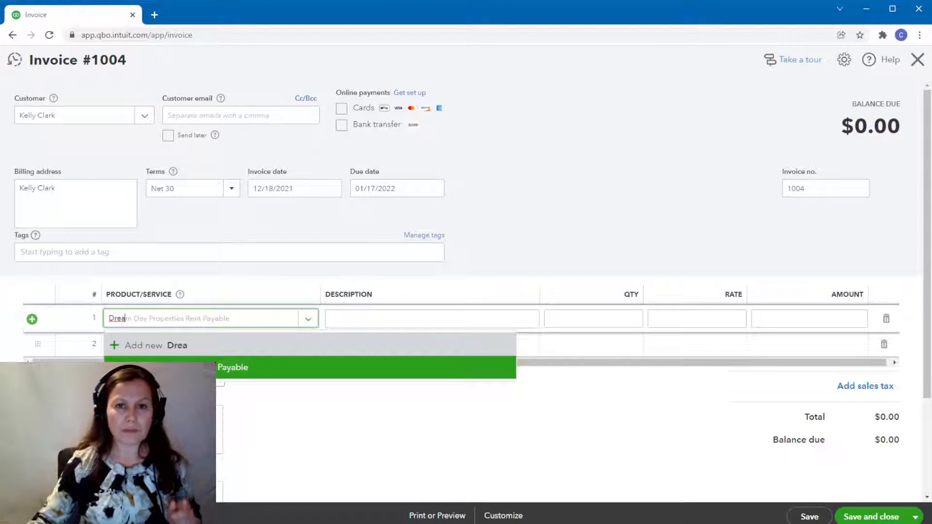
pyautogui.press('Return')
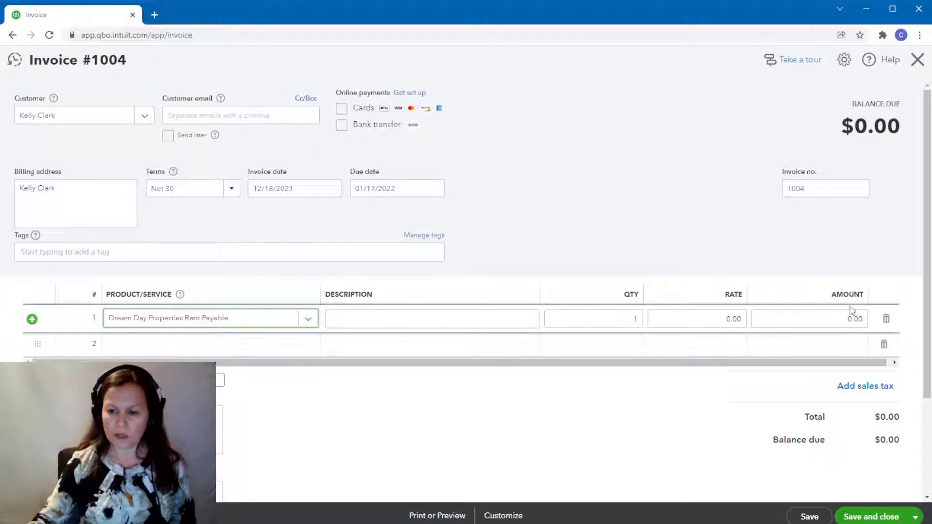
# Set the rent line's rate to 1,200, save the invoice, and acknowledge the applied credit.
pyautogui.click(717, 323)
pyautogui.press('BackSpace')
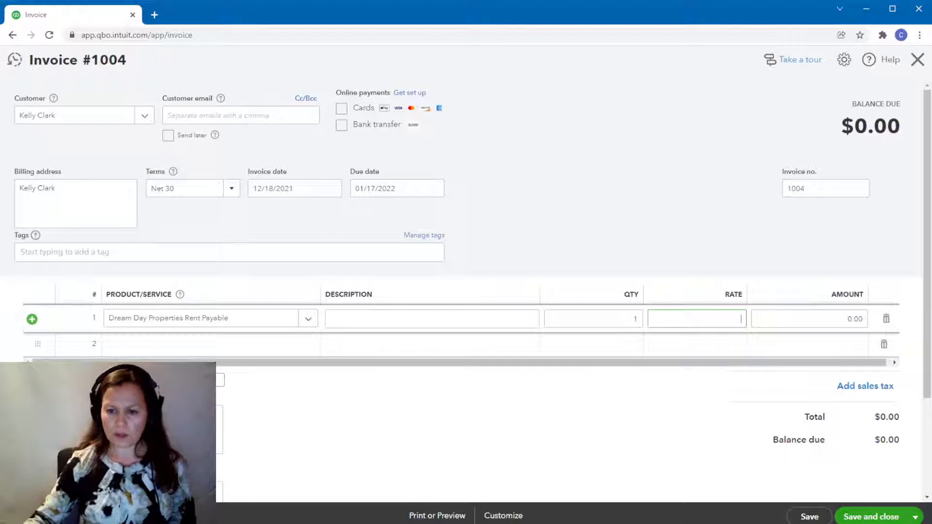
pyautogui.click(473, 383)
pyautogui.click(706, 324)
pyautogui.write('1200')
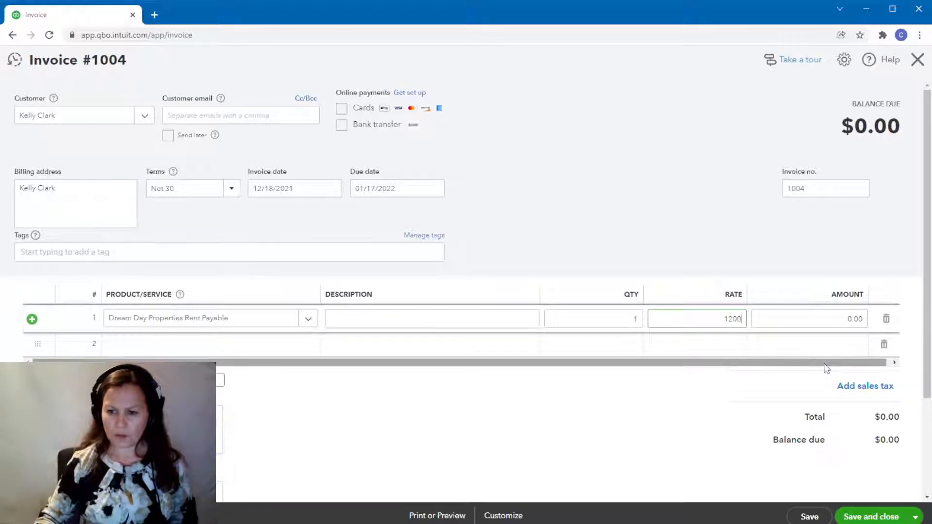
pyautogui.press('Tab')
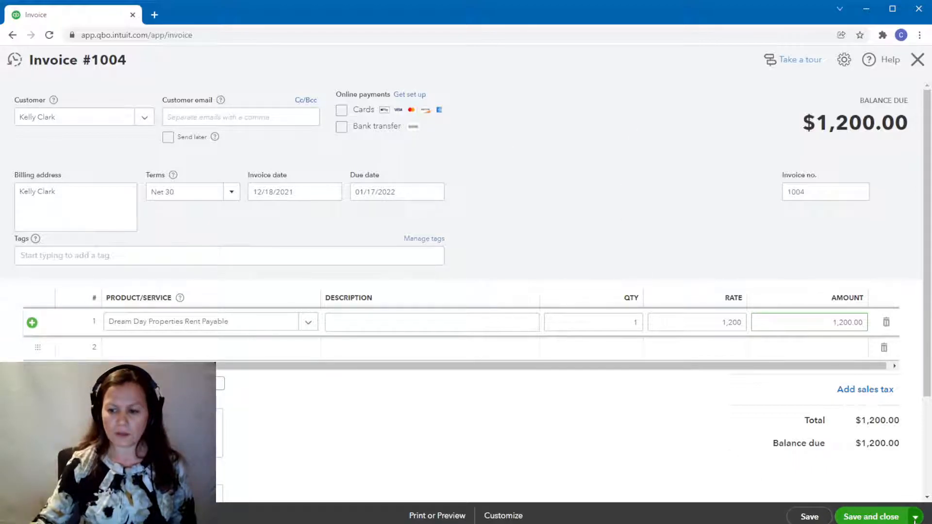
pyautogui.click(810, 516)
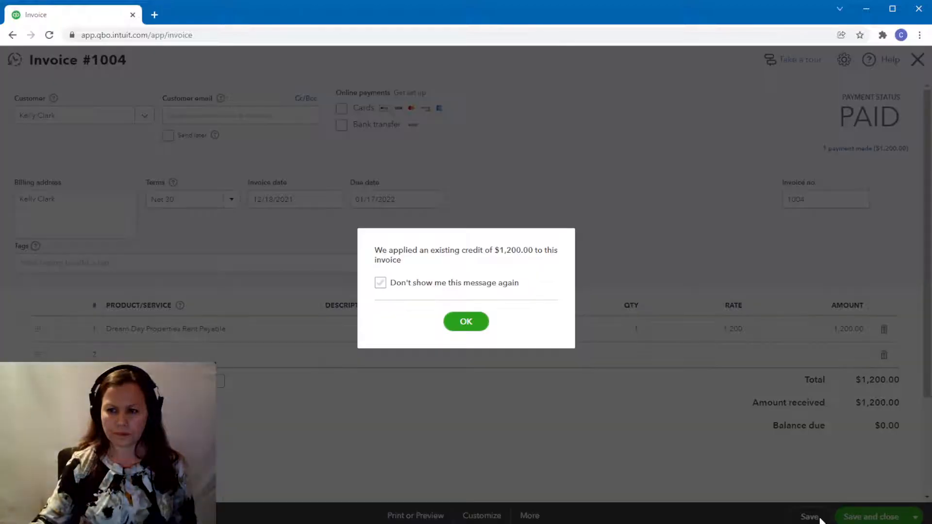
pyautogui.click(465, 320)
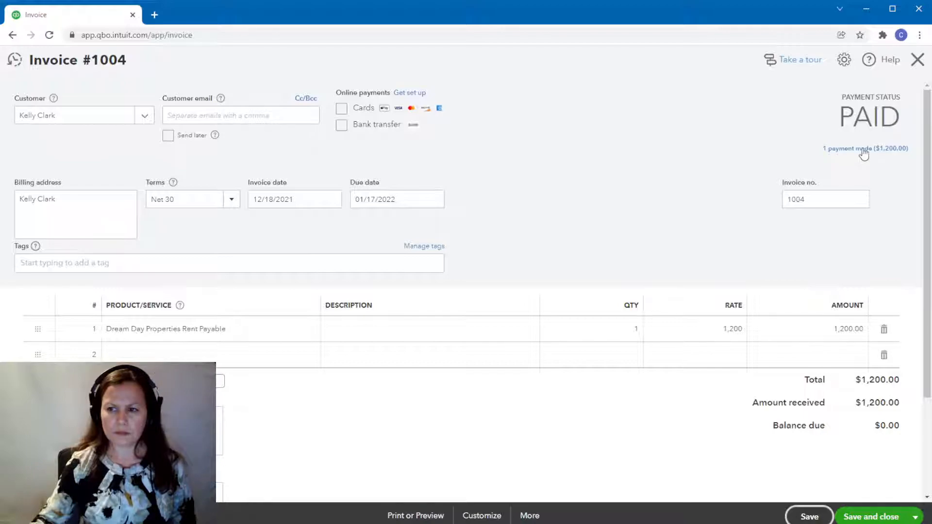
# Open the 12/16/2021 payment applied to the invoice and delete it.
pyautogui.click(864, 153)
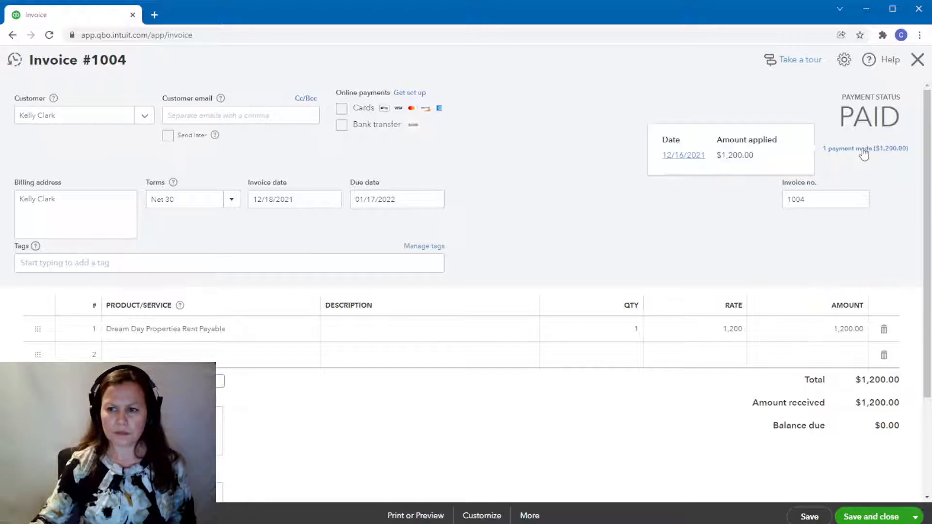
pyautogui.click(671, 156)
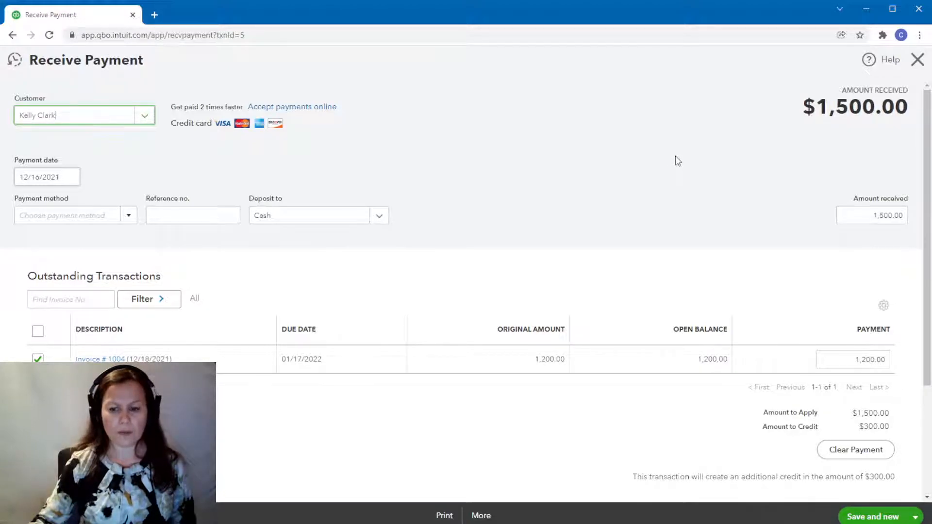
pyautogui.click(481, 516)
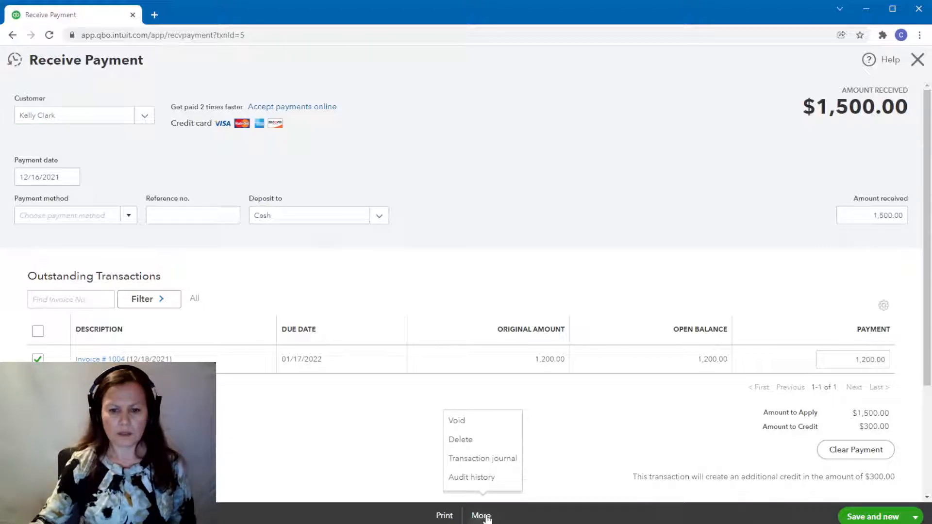
pyautogui.click(482, 440)
pyautogui.click(571, 318)
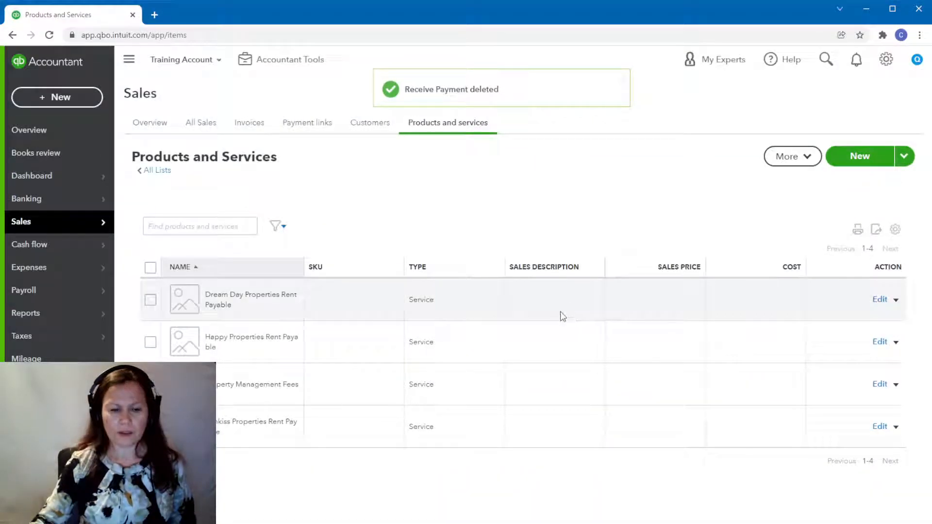
# Start another invoice for the same tenant, with Dream Day Properties Rent Payable as its first line item.
pyautogui.click(41, 103)
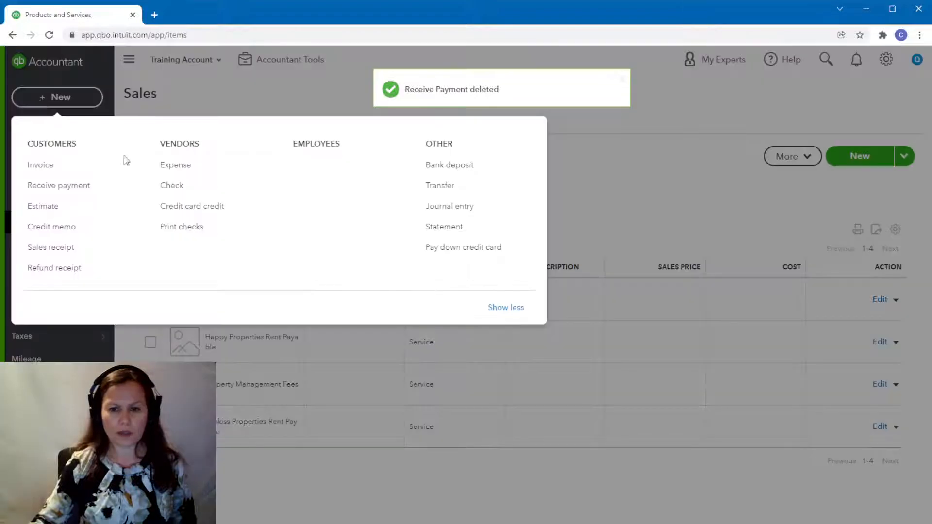
pyautogui.click(37, 171)
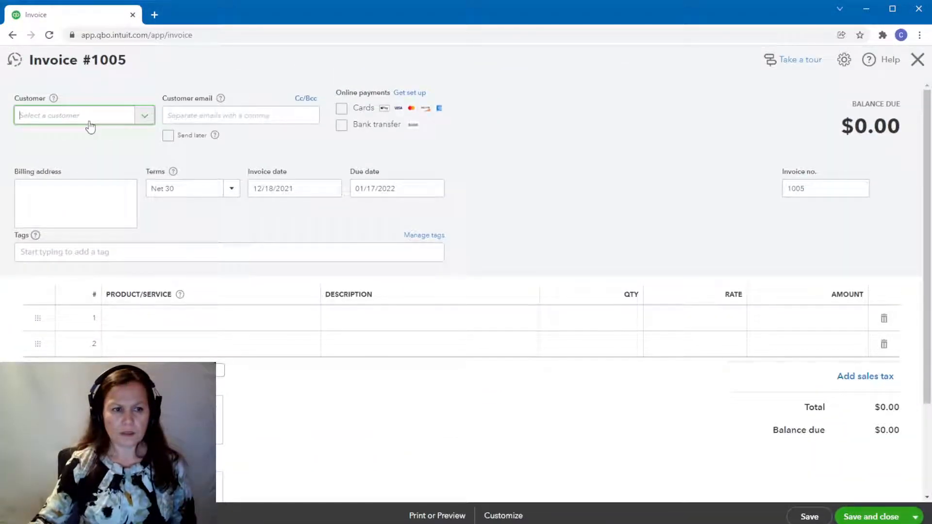
pyautogui.click(90, 116)
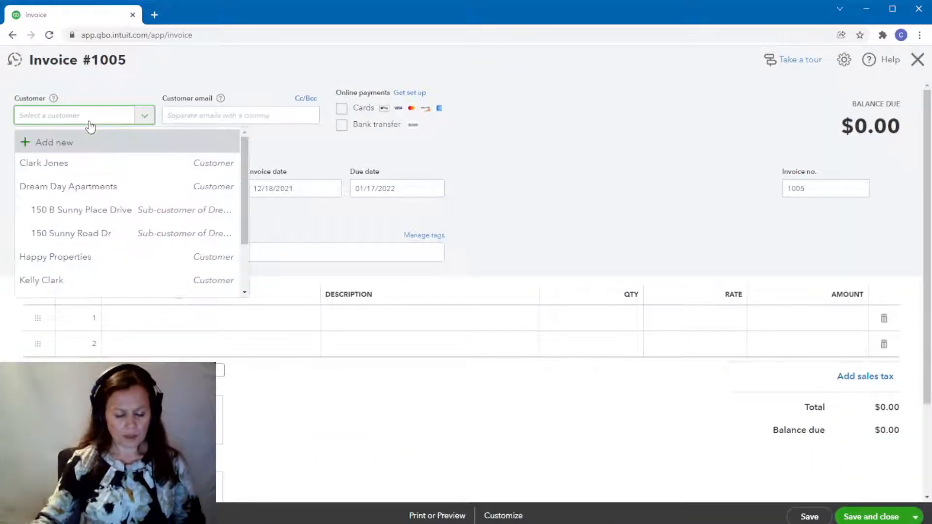
pyautogui.write('Ke')
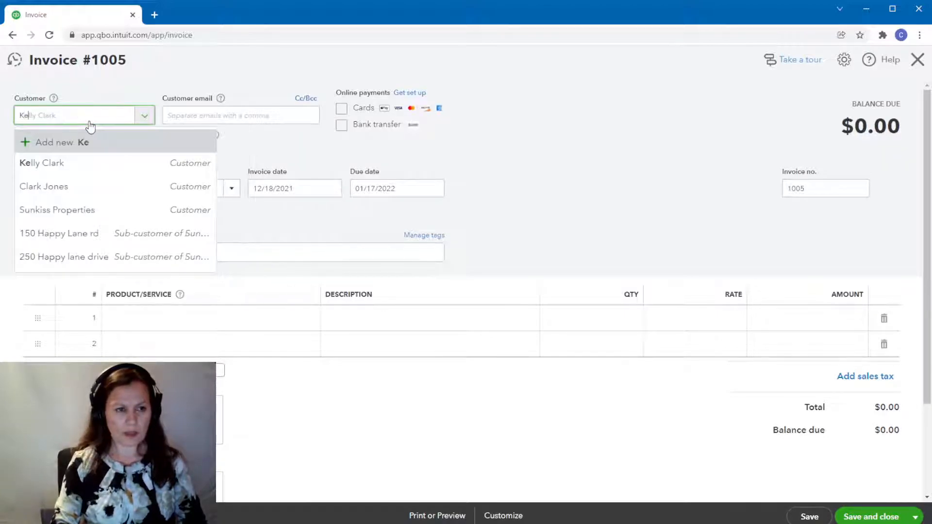
pyautogui.click(52, 165)
pyautogui.click(188, 318)
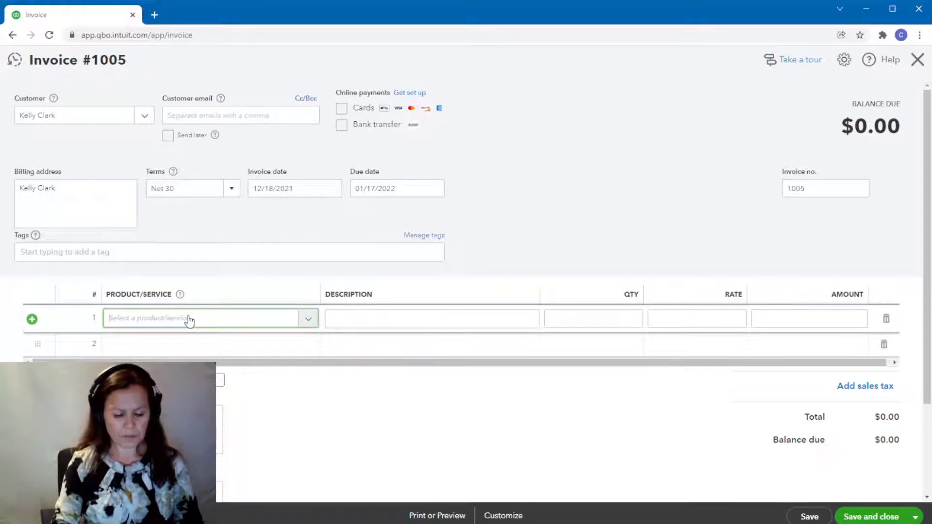
pyautogui.write('dream')
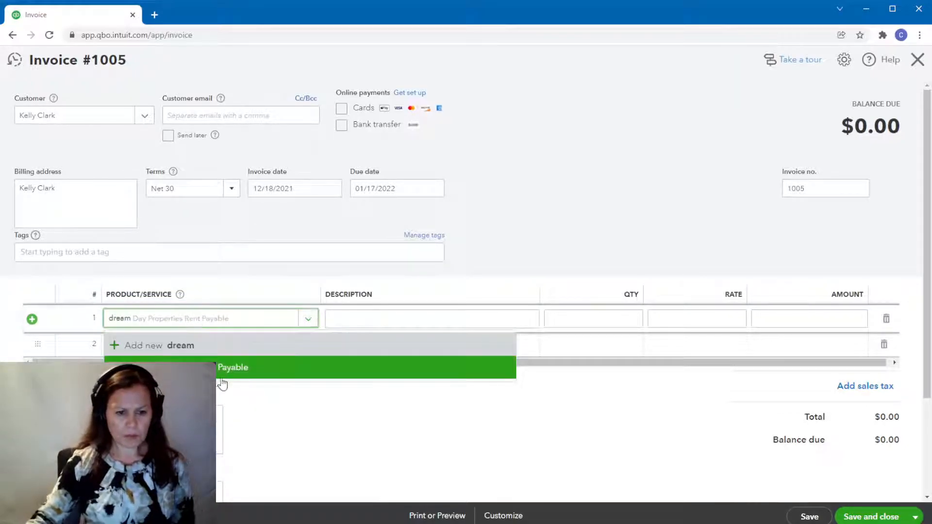
pyautogui.click(223, 371)
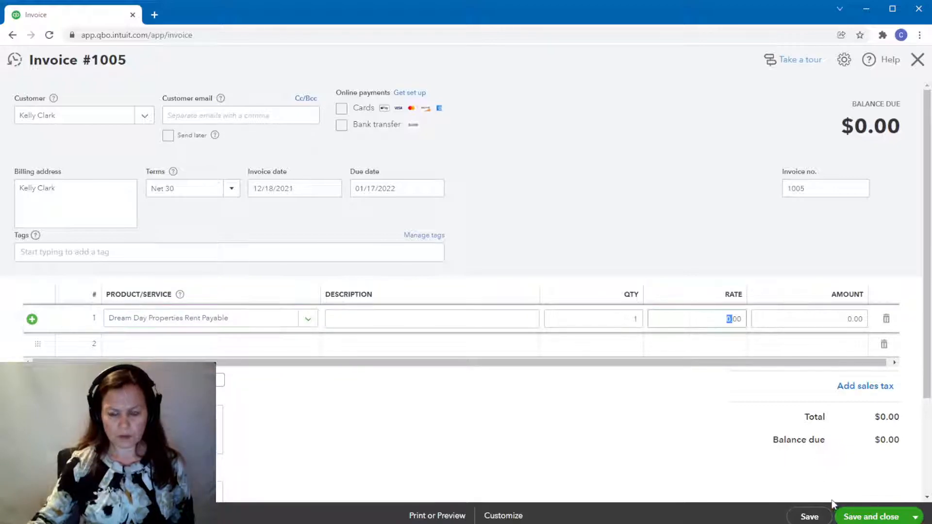
# Set the second invoice's rent rate to 1,200 and save the invoice.
pyautogui.press('Delete')
pyautogui.press('Delete')
pyautogui.press('Delete')
pyautogui.press('Delete')
pyautogui.write('1200')
pyautogui.press('Tab')
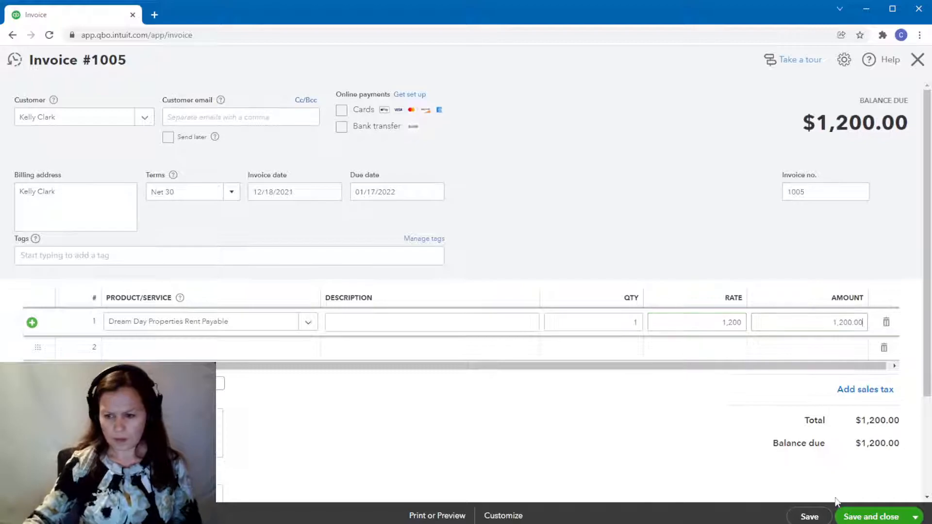
pyautogui.click(810, 516)
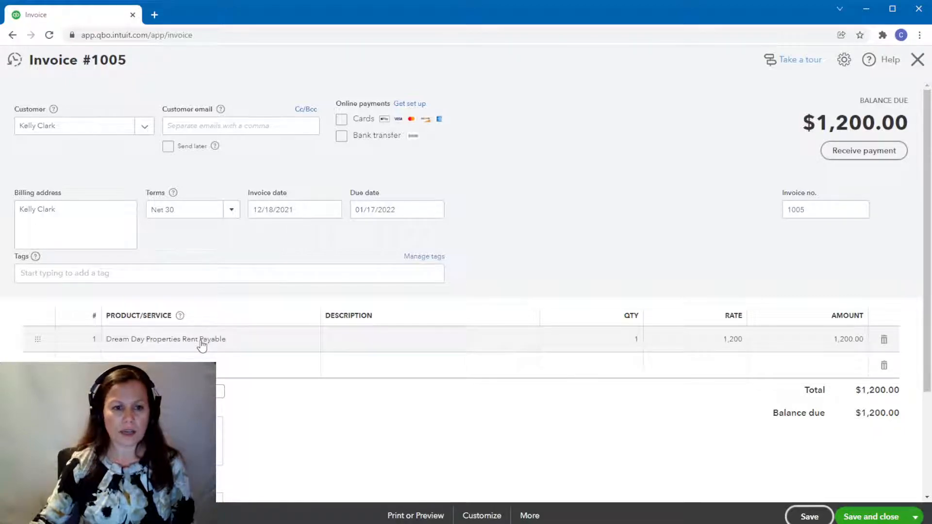
# Try setting the saved invoice's payment terms to Net 15, and review the other terms available.
pyautogui.click(227, 217)
pyautogui.click(182, 269)
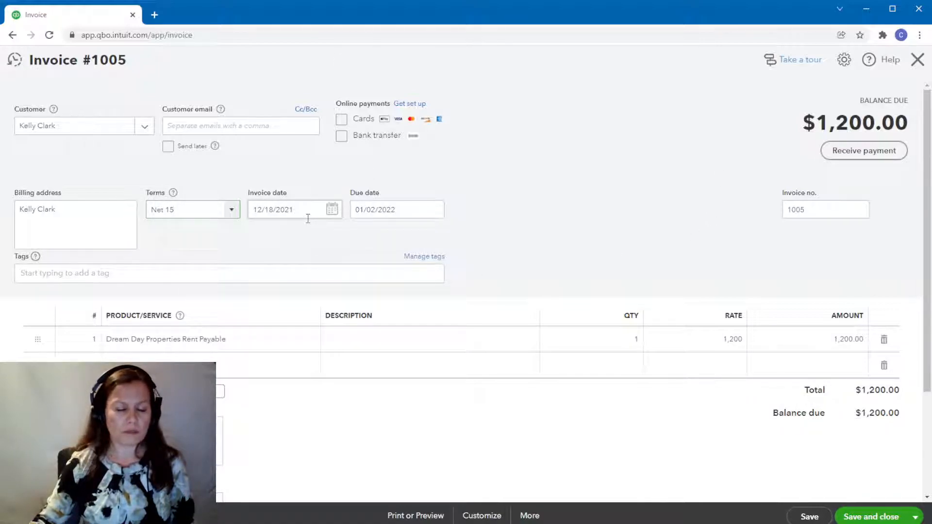
pyautogui.click(228, 210)
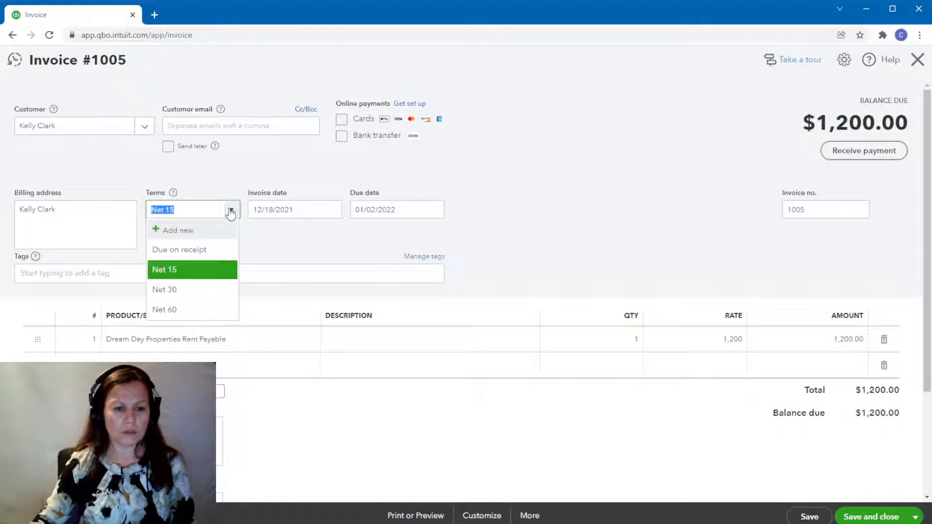
pyautogui.click(334, 257)
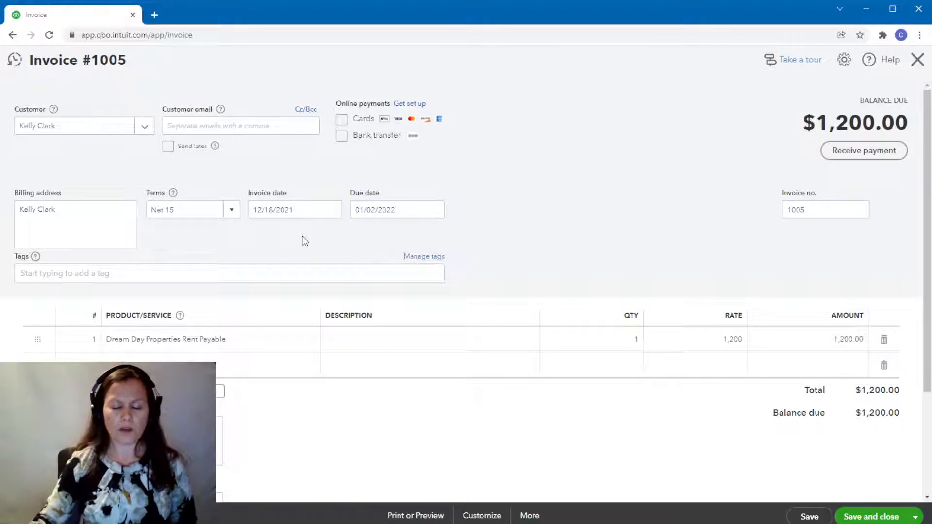
# Receive the invoice's $1,200.00 payment into Dream Day Apartments Trust without saving the pending invoice edits, and save and close the payment.
pyautogui.click(863, 152)
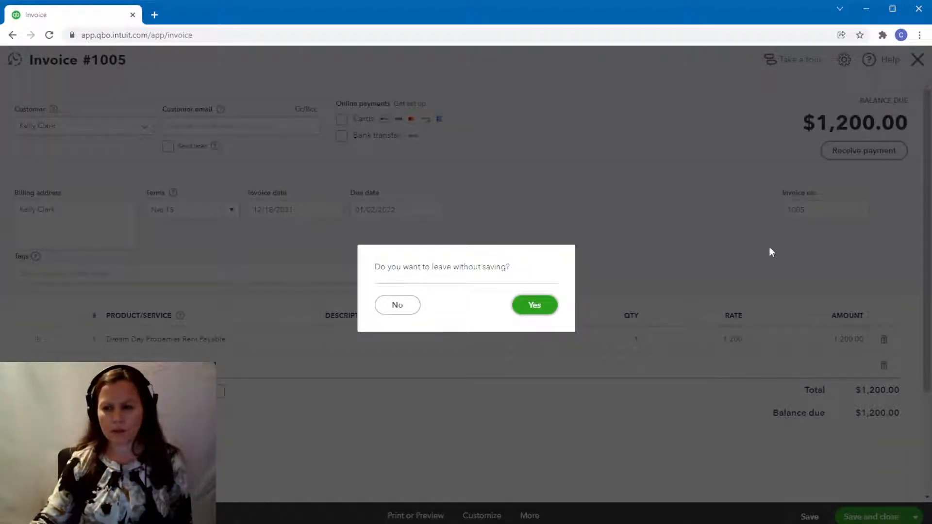
pyautogui.click(533, 306)
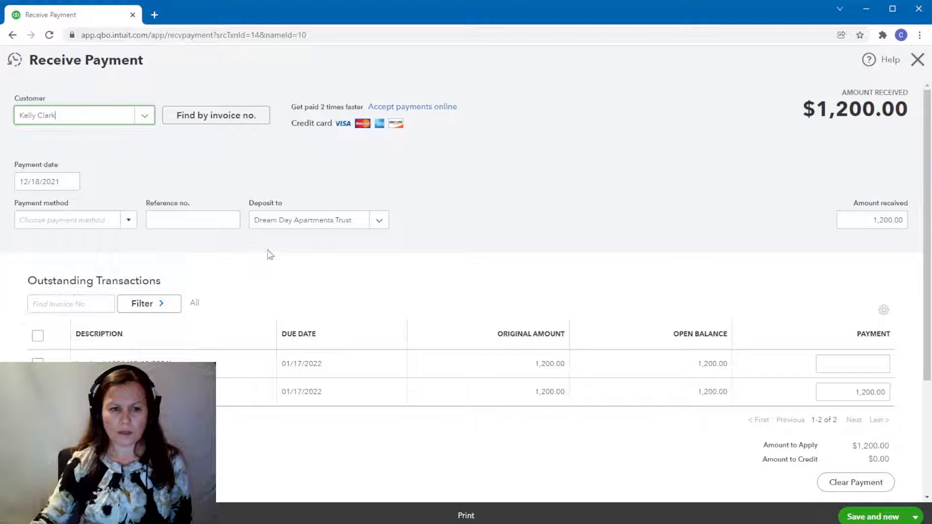
pyautogui.click(916, 517)
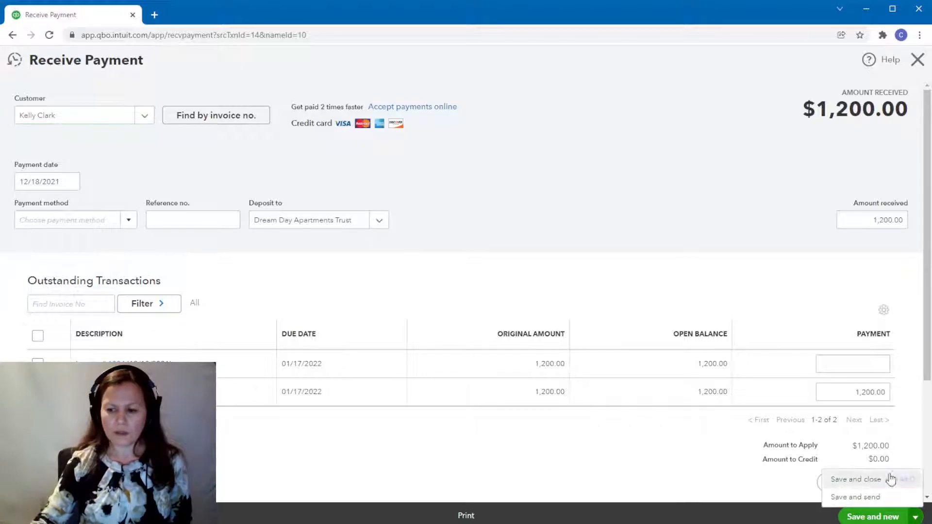
pyautogui.click(868, 480)
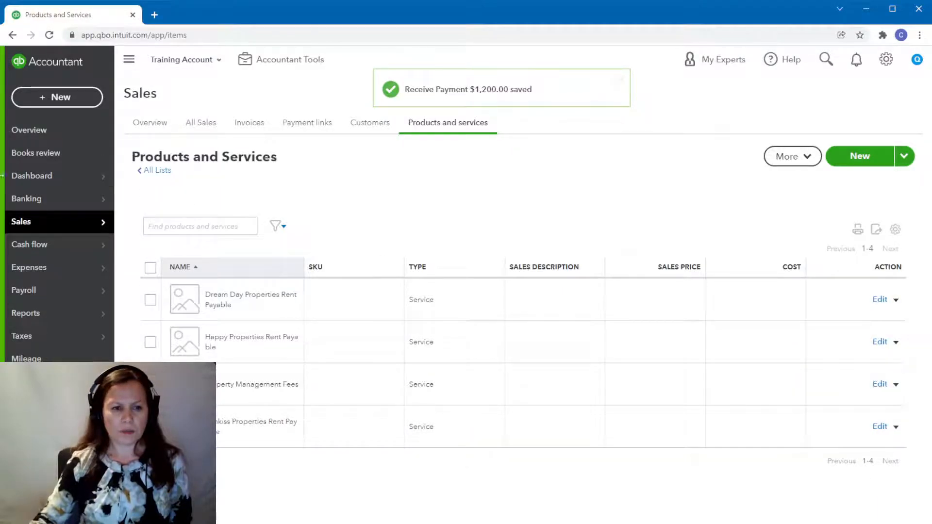
# Search the customer list for the invoiced tenant and open the tenant's customer record.
pyautogui.click(375, 128)
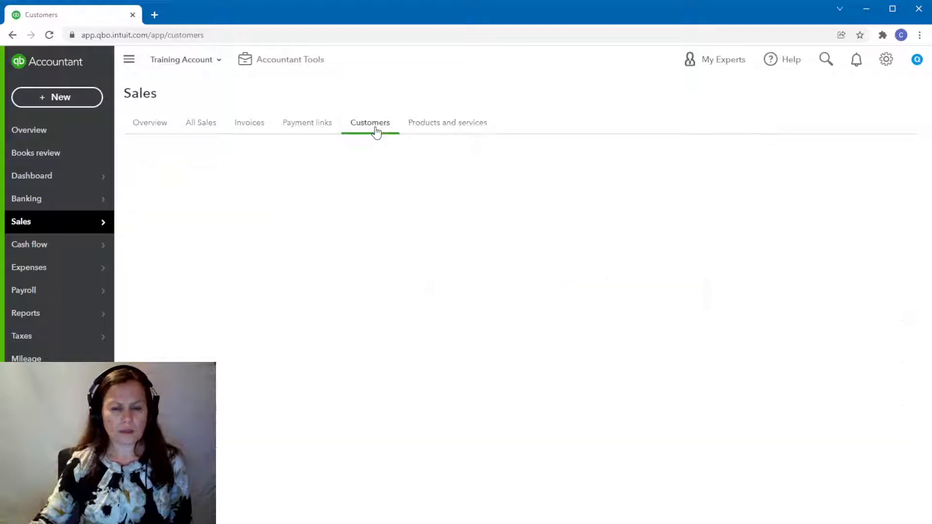
pyautogui.write('kee')
pyautogui.press('BackSpace')
pyautogui.write('lly')
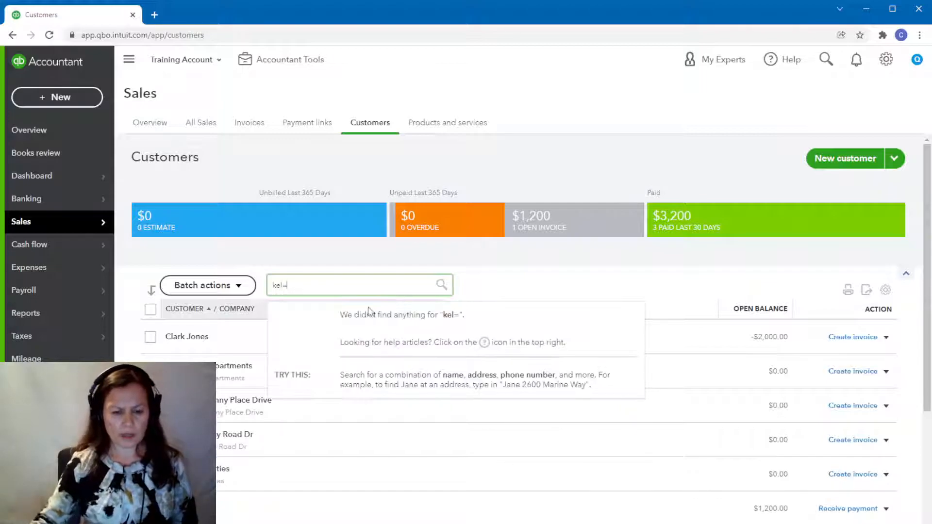
pyautogui.press('BackSpace')
pyautogui.write('ly')
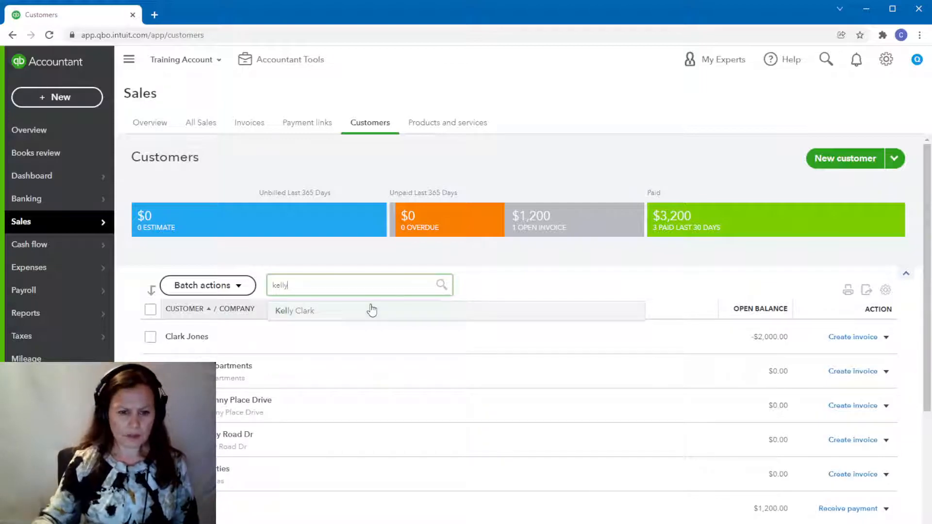
pyautogui.click(294, 311)
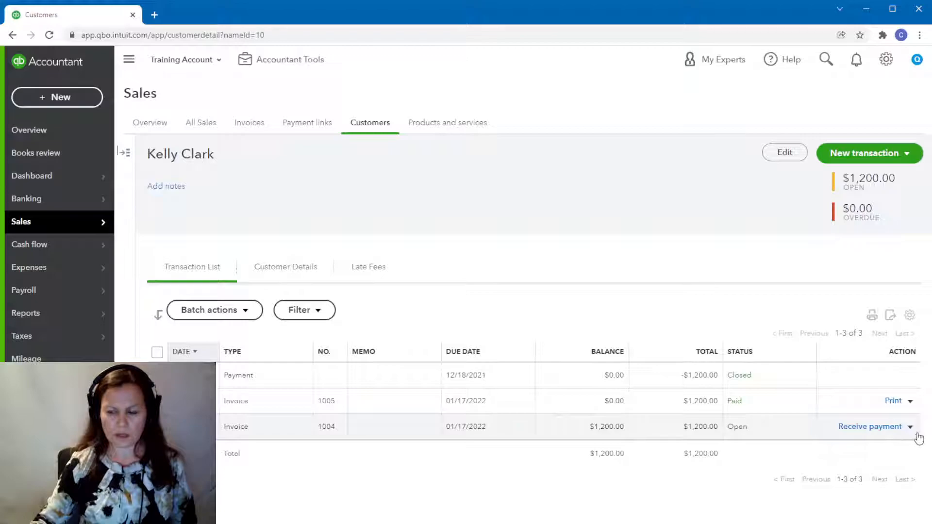
# Delete the tenant's remaining open $1,200.00 invoice and confirm the deletion.
pyautogui.click(698, 431)
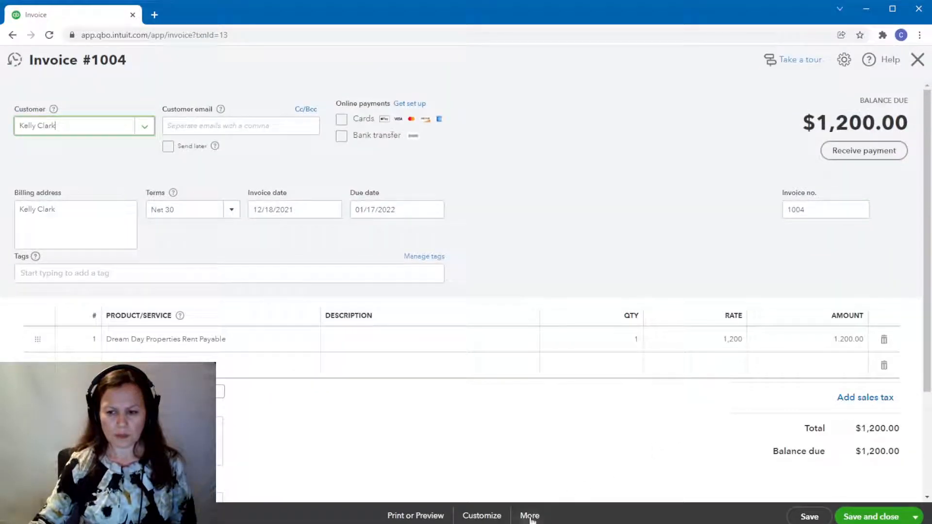
pyautogui.click(530, 515)
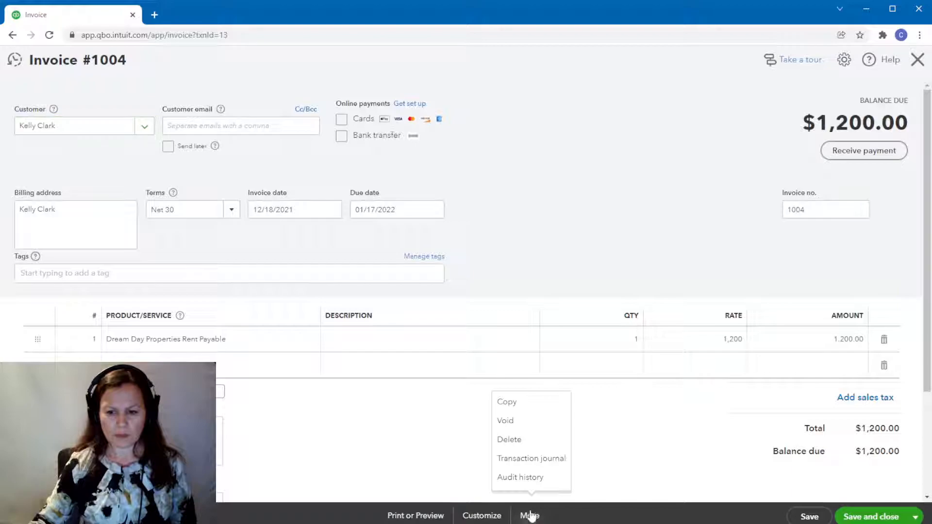
pyautogui.click(520, 440)
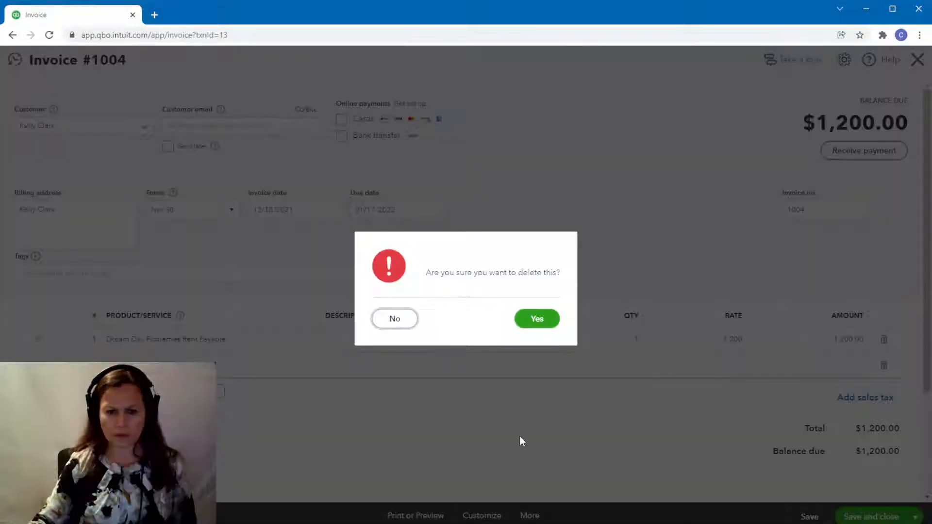
pyautogui.click(536, 318)
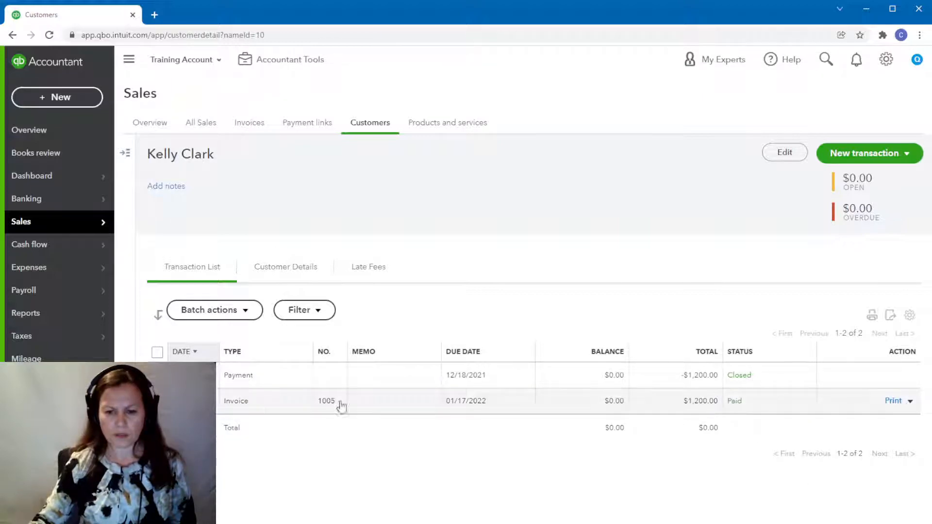
# Open the tenant's $1,200.00 payment, check its deposit account and the alternatives, and close it without changes.
pyautogui.click(707, 381)
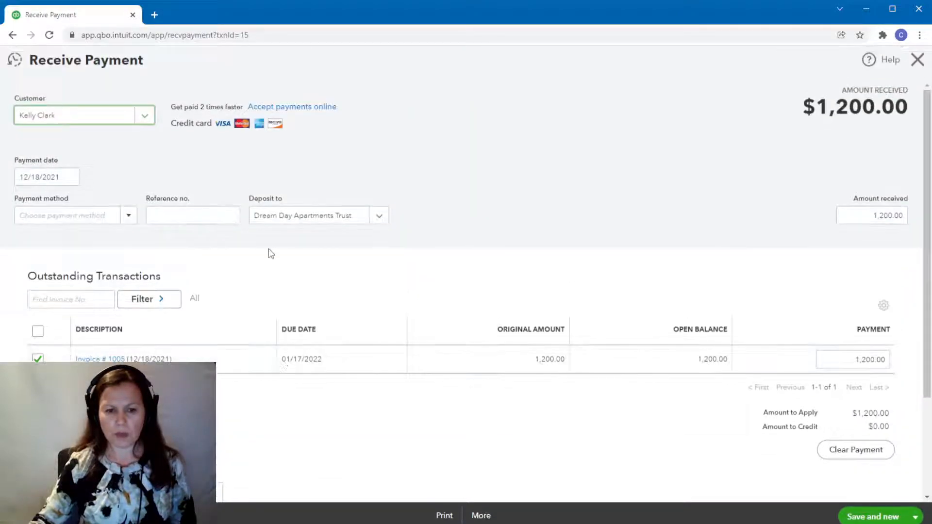
pyautogui.click(379, 218)
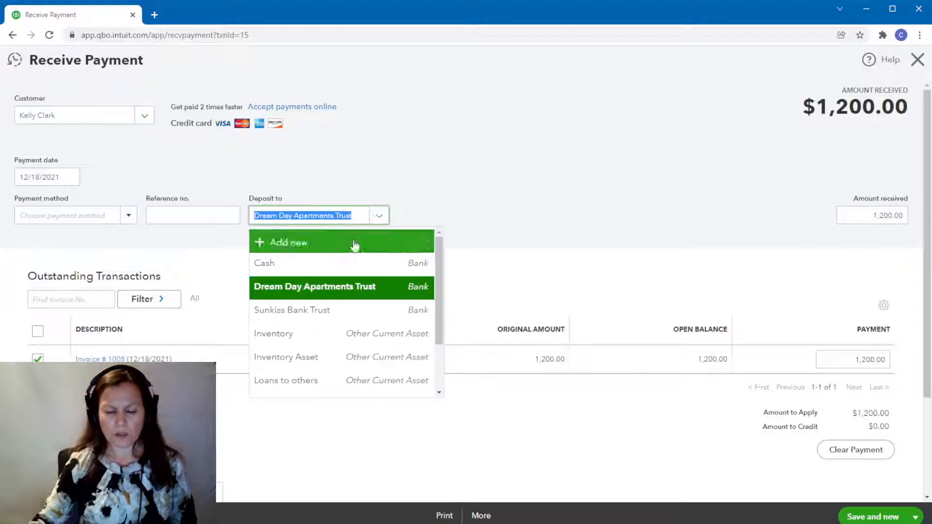
pyautogui.click(540, 255)
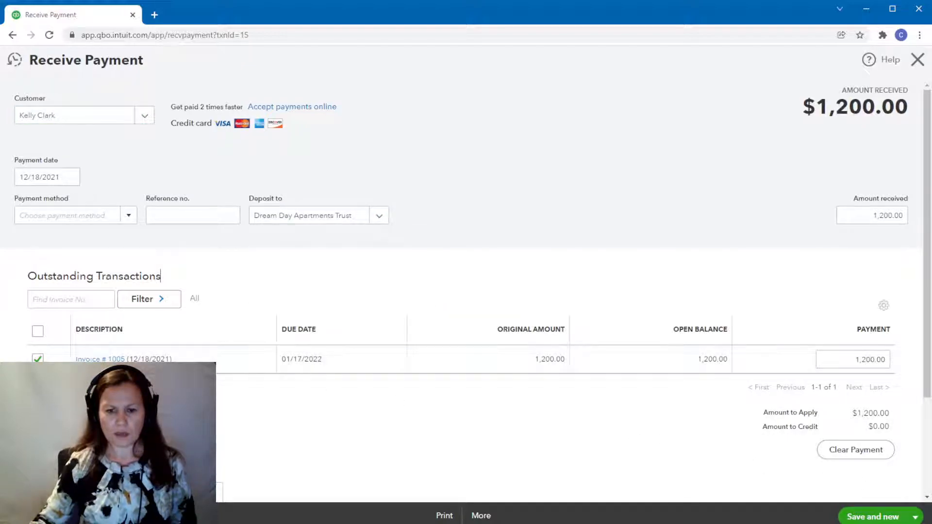
pyautogui.click(918, 60)
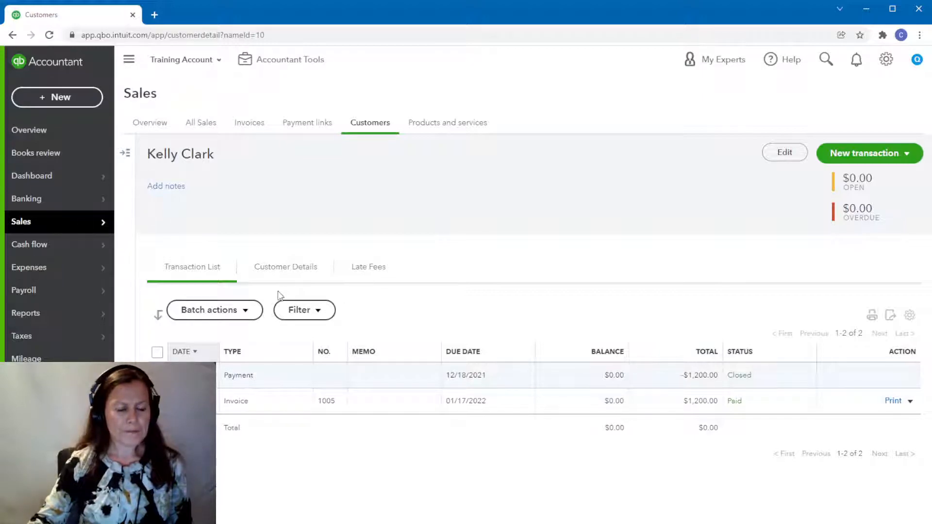
# Run the Balance Sheet report for All Dates using the Cash accounting method.
pyautogui.click(31, 313)
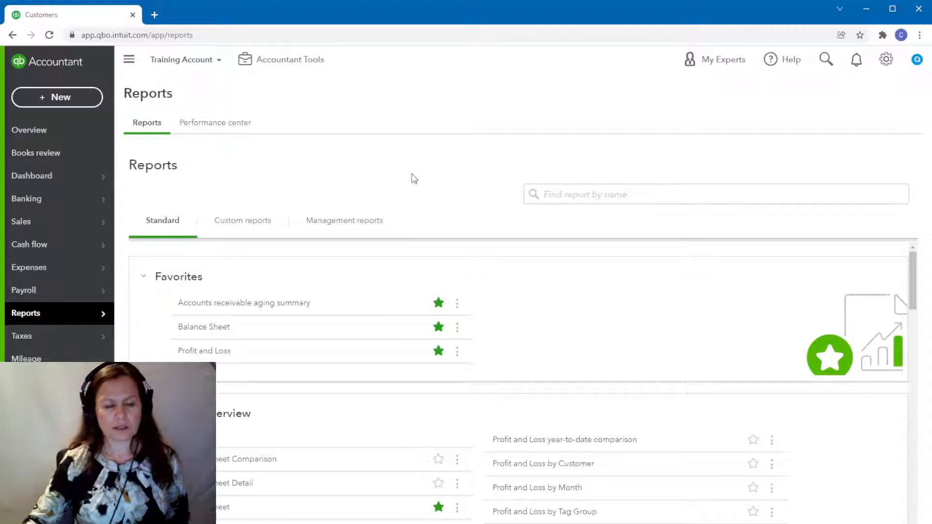
pyautogui.click(191, 327)
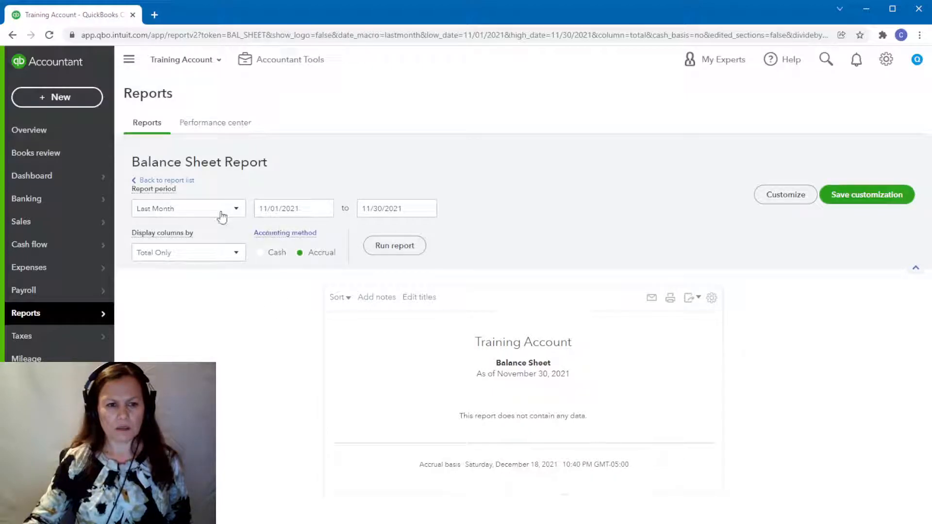
pyautogui.click(237, 210)
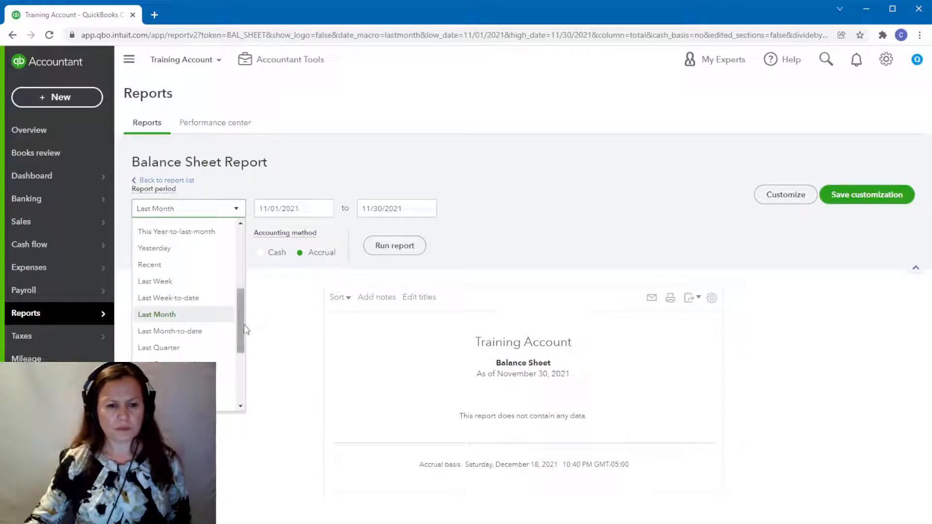
pyautogui.moveTo(241, 320); pyautogui.dragTo(241, 252)
pyautogui.click(180, 232)
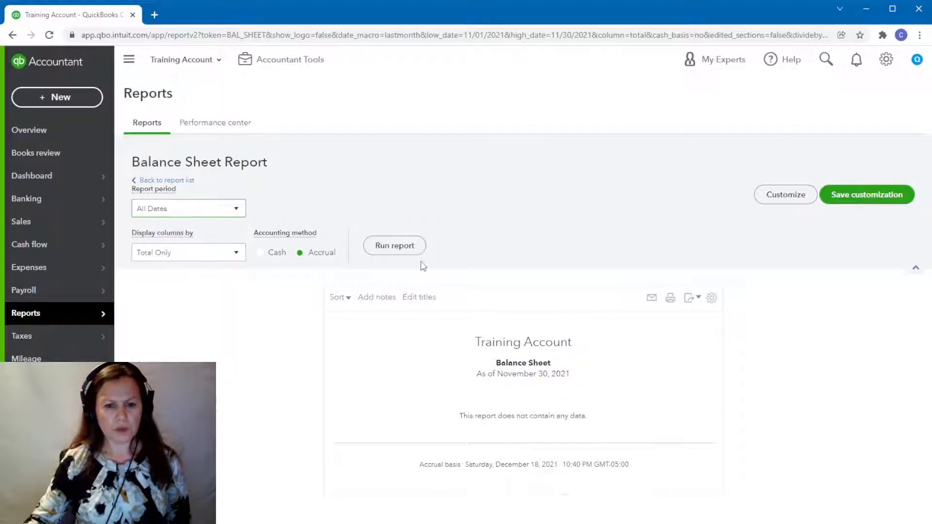
pyautogui.click(400, 249)
pyautogui.click(259, 253)
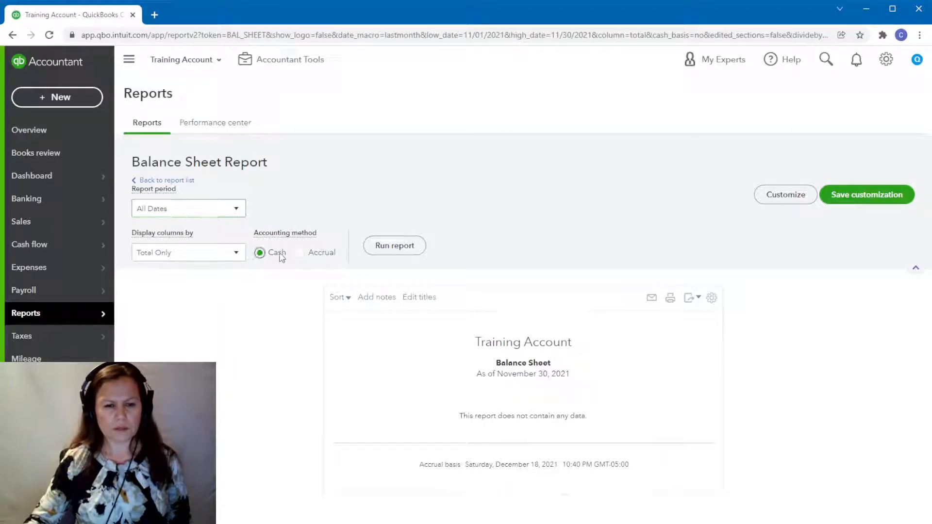
pyautogui.click(400, 248)
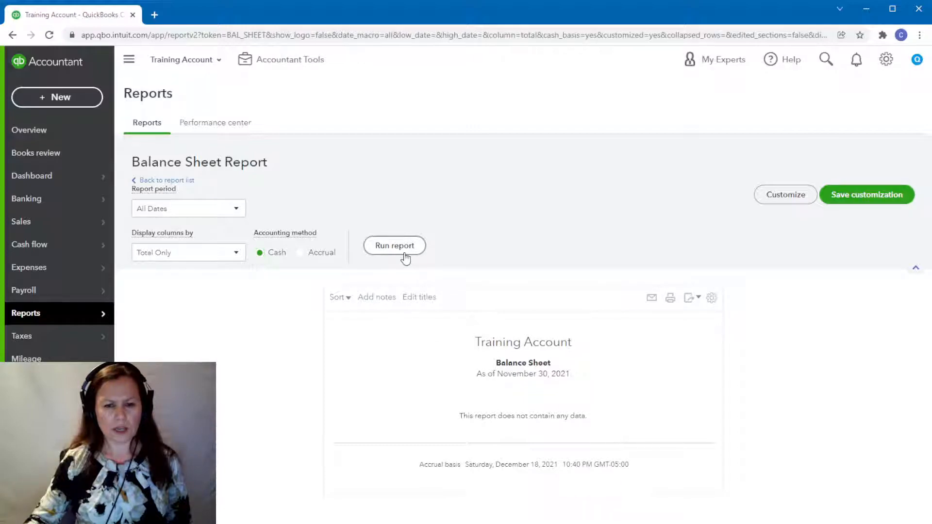
# Examine the transactions behind the Dream Day Apartments Trust bank balance, and return to the Balance Sheet.
pyautogui.scroll(-3, 679, 352)
pyautogui.scroll(-1, 838, 360)
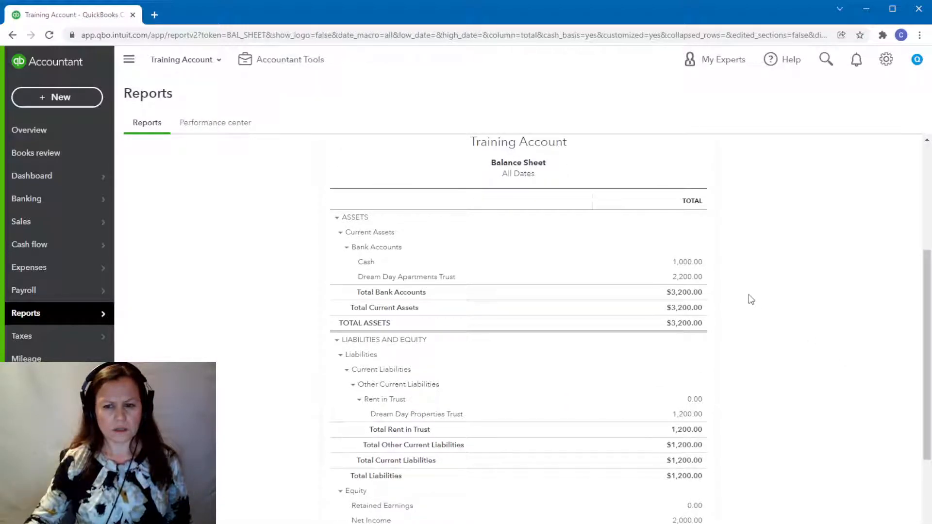
pyautogui.click(695, 277)
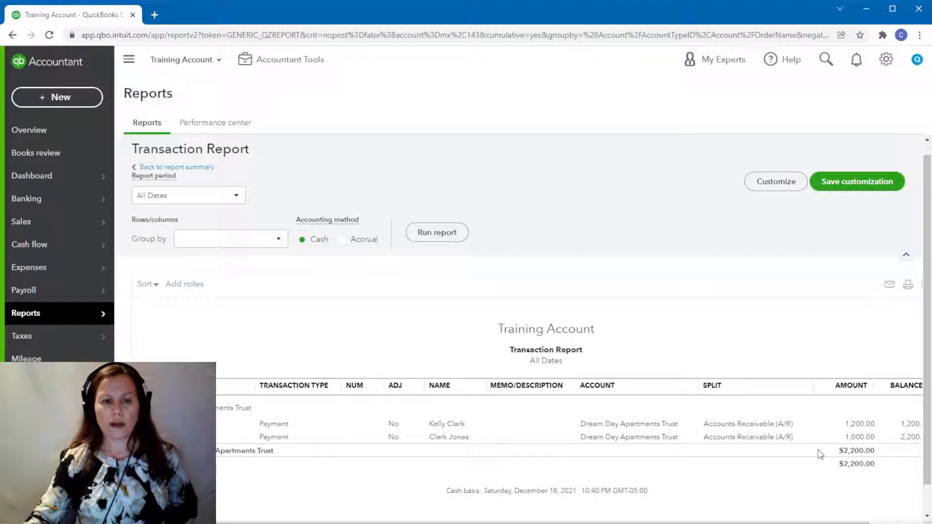
pyautogui.click(183, 167)
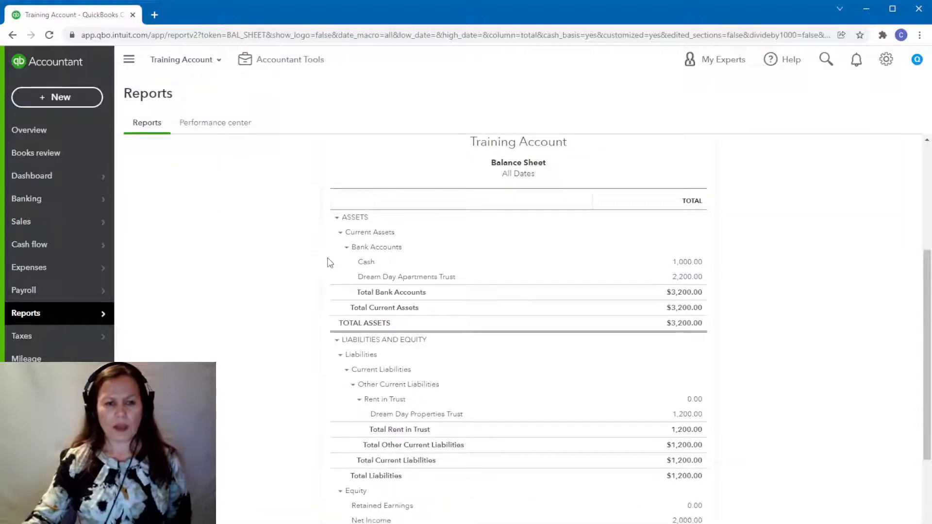
# Start a new expense and add Dream Day Properties as a new vendor for its payee.
pyautogui.click(43, 99)
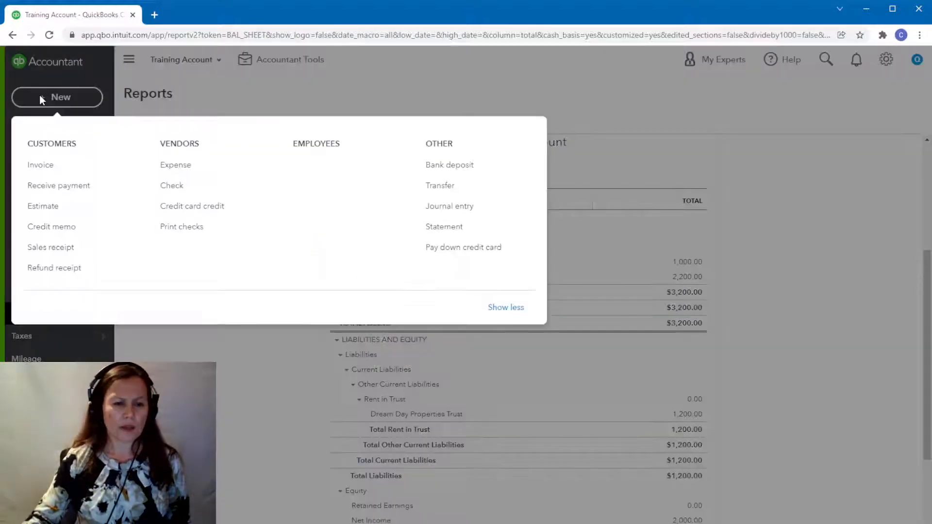
pyautogui.click(191, 171)
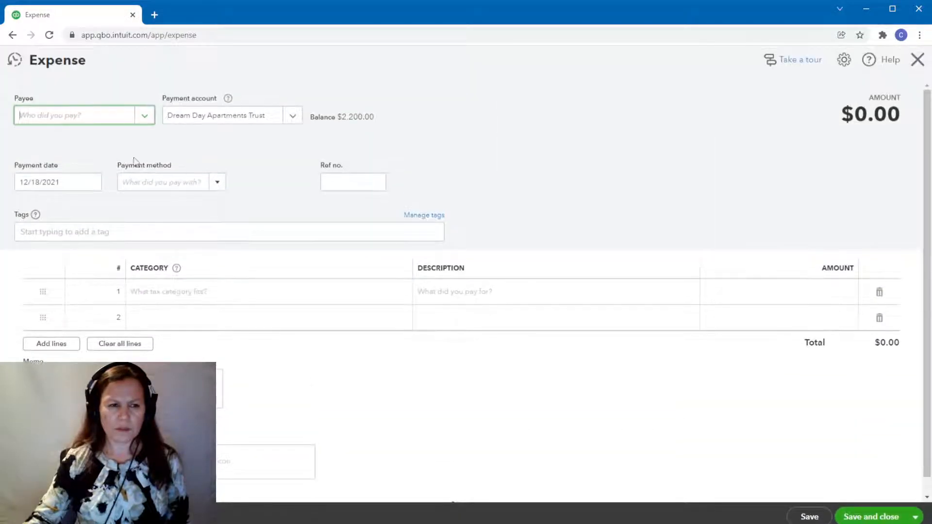
pyautogui.click(145, 117)
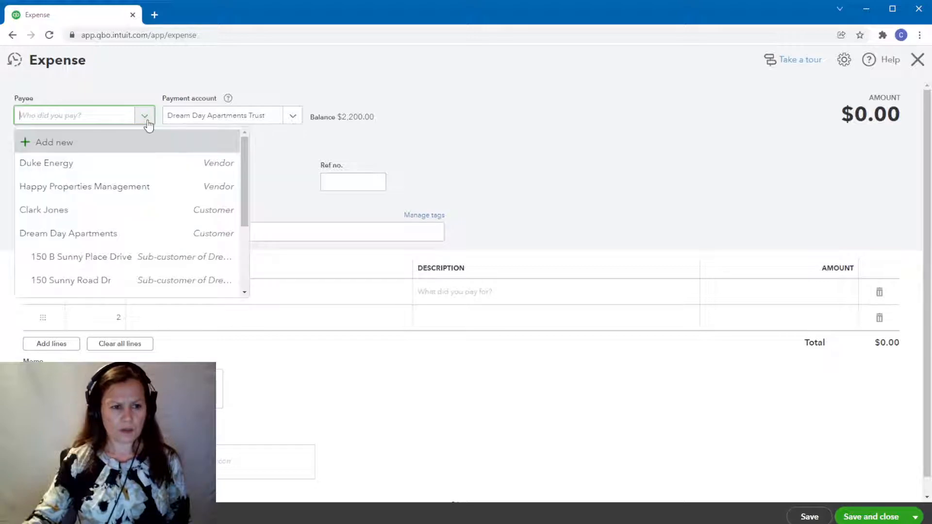
pyautogui.click(60, 145)
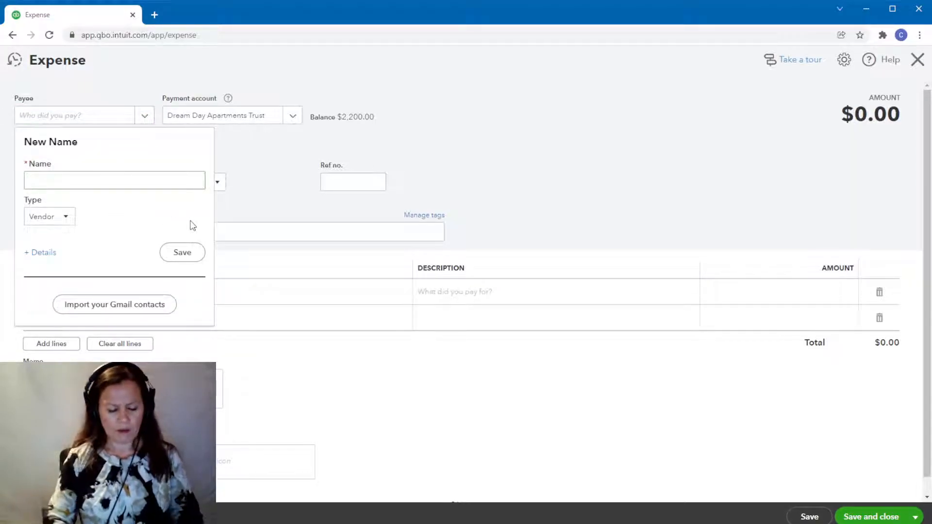
pyautogui.write('D')
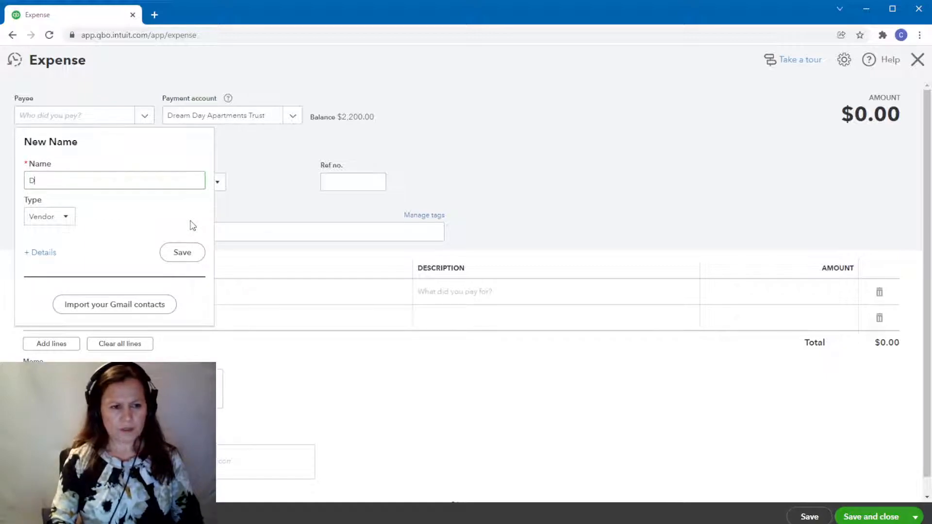
pyautogui.write('ream Day Properties')
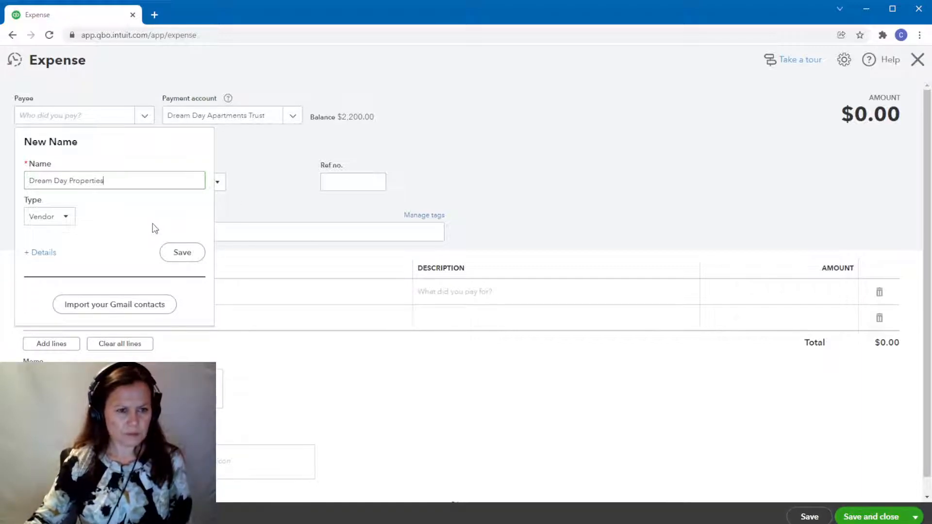
pyautogui.click(176, 250)
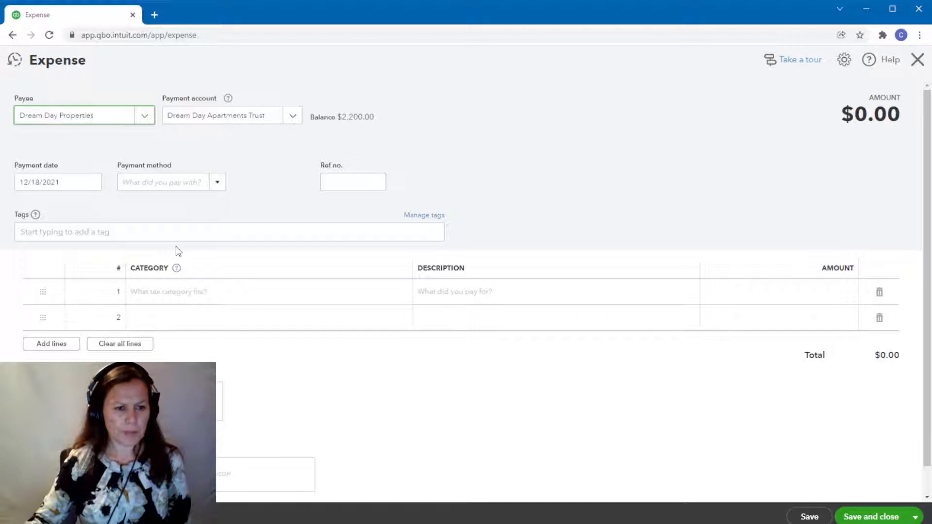
# Assign the first expense line to Rent in Trust:Dream Day Properties Trust and enter an amount of 1800.
pyautogui.click(193, 296)
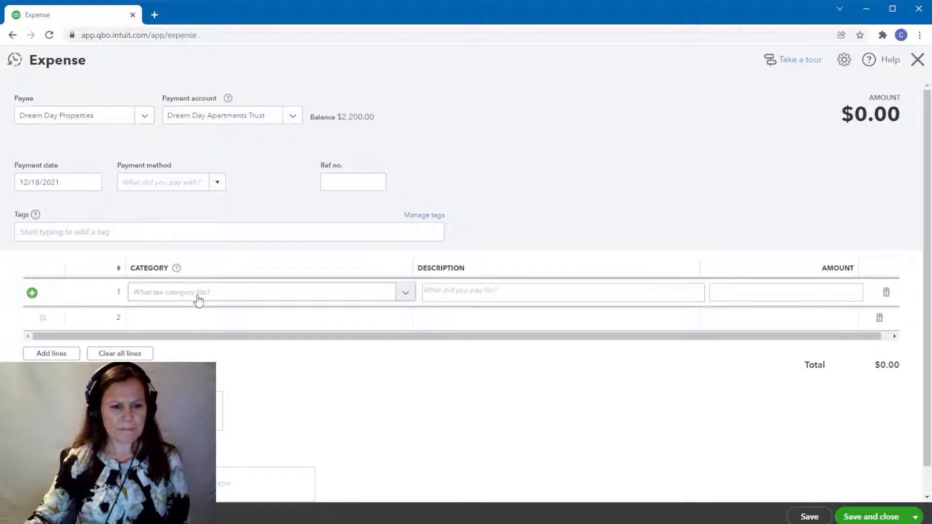
pyautogui.click(199, 297)
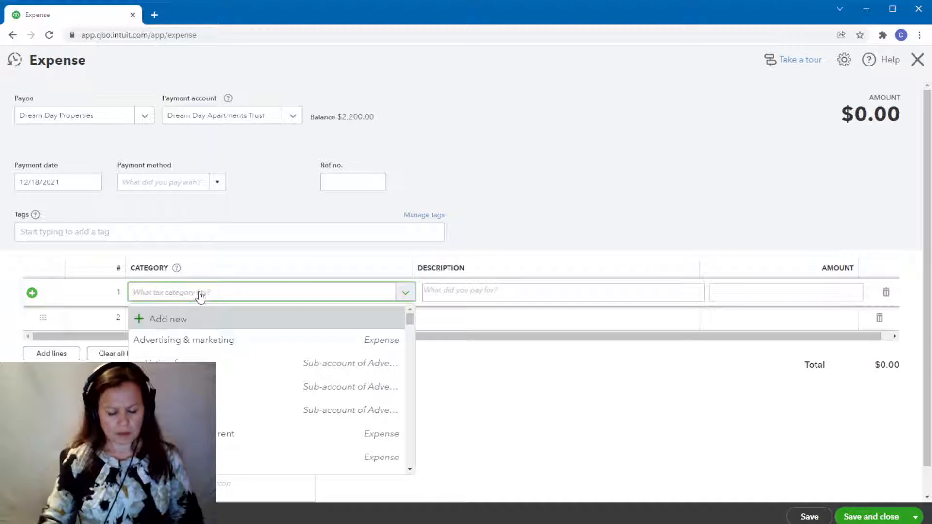
pyautogui.write('trust')
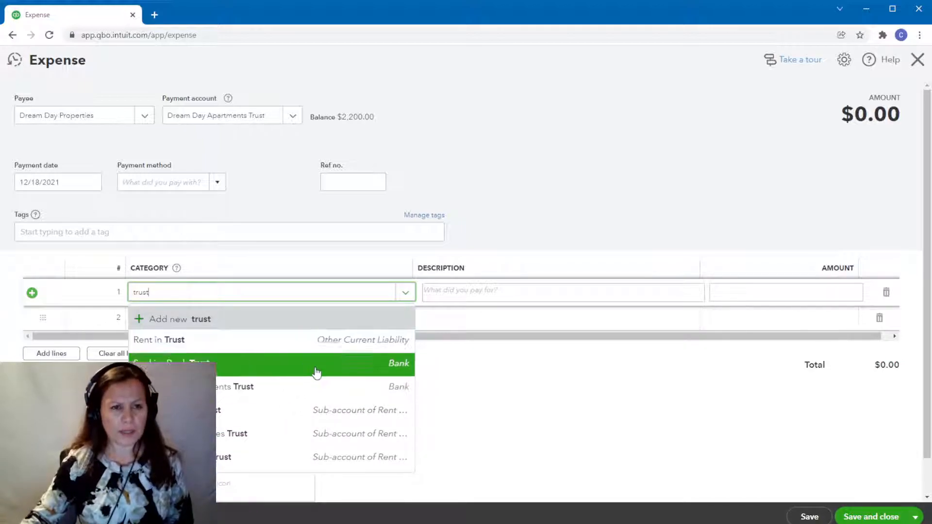
pyautogui.click(224, 440)
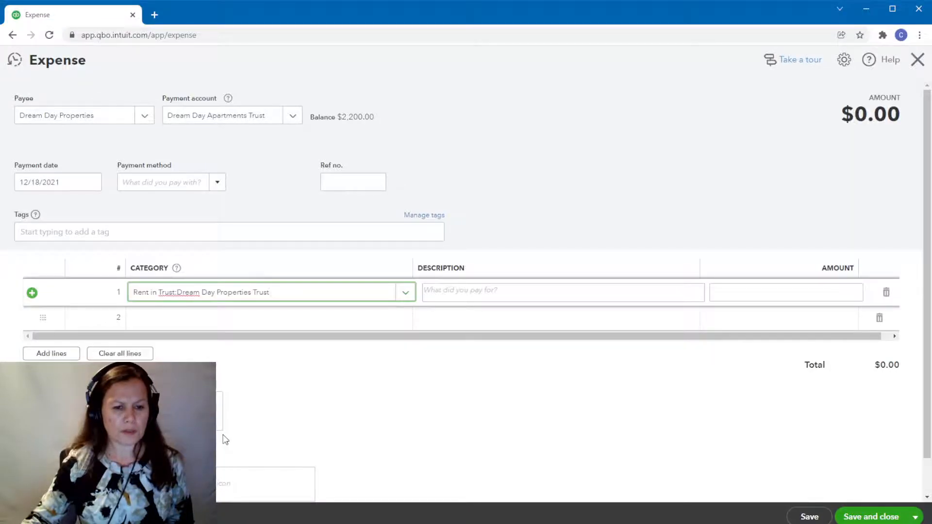
pyautogui.click(856, 292)
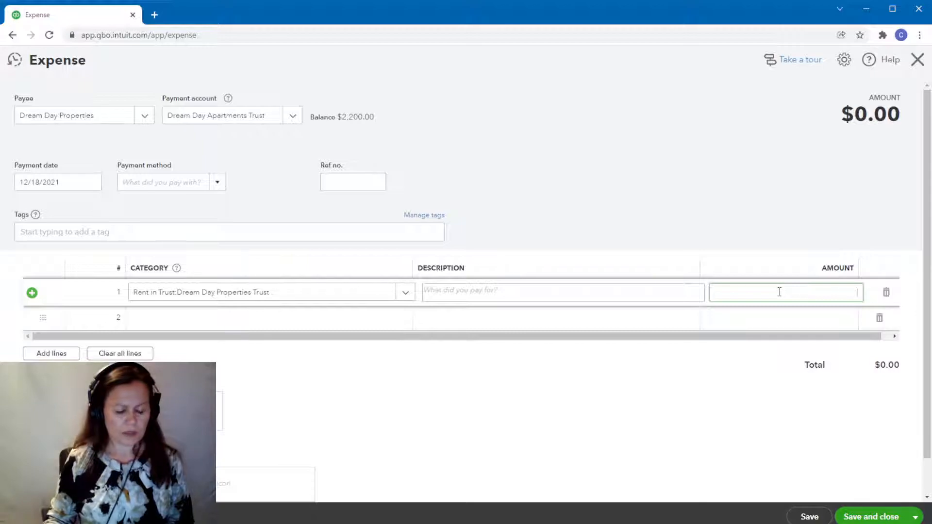
pyautogui.write('18')
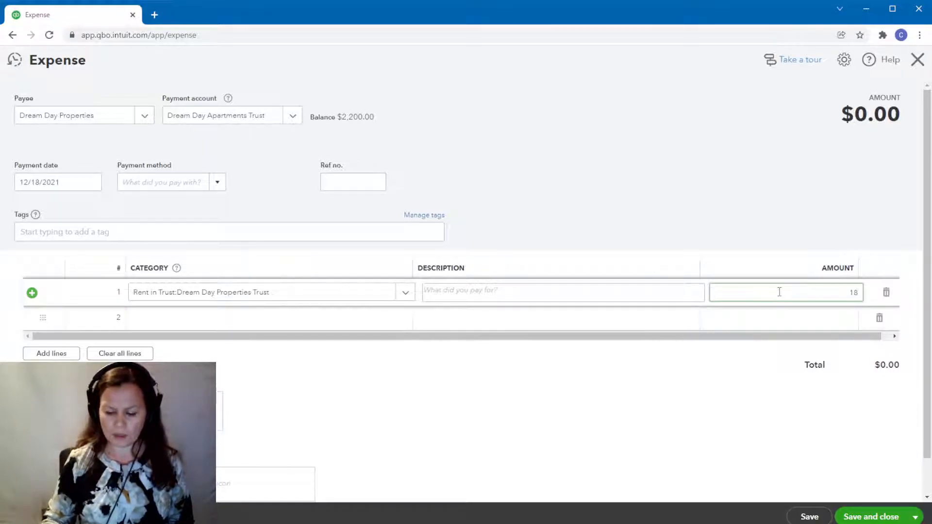
pyautogui.write('00')
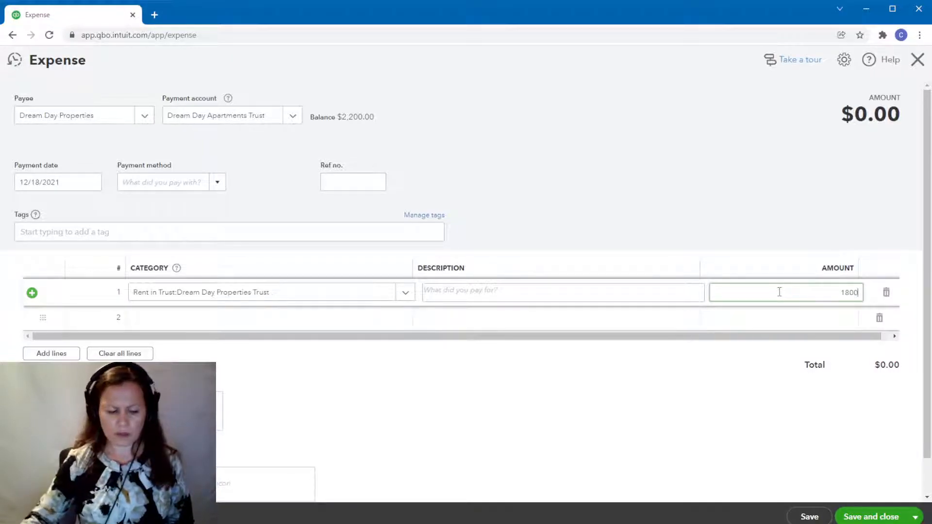
# Save the 1,800.00 Dream Day Properties expense and review the trust balances on the updated Balance Sheet.
pyautogui.press('Tab')
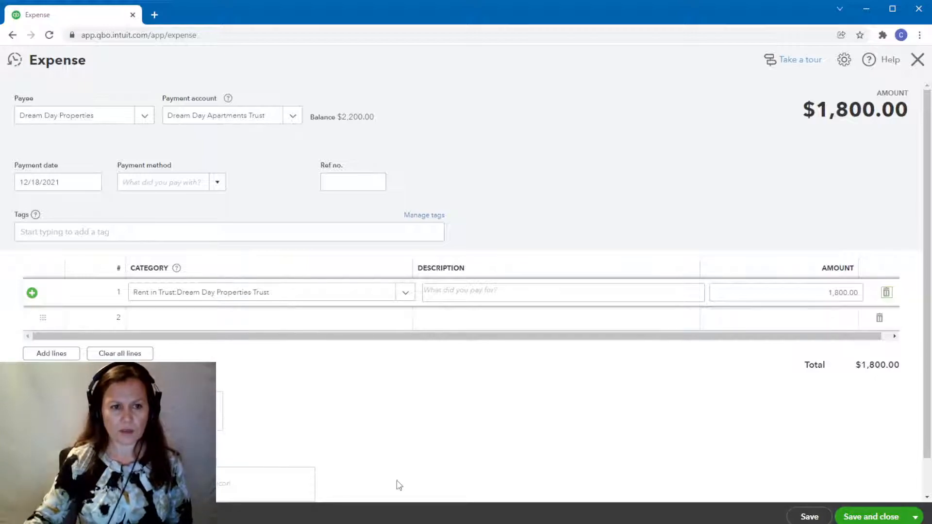
pyautogui.click(851, 517)
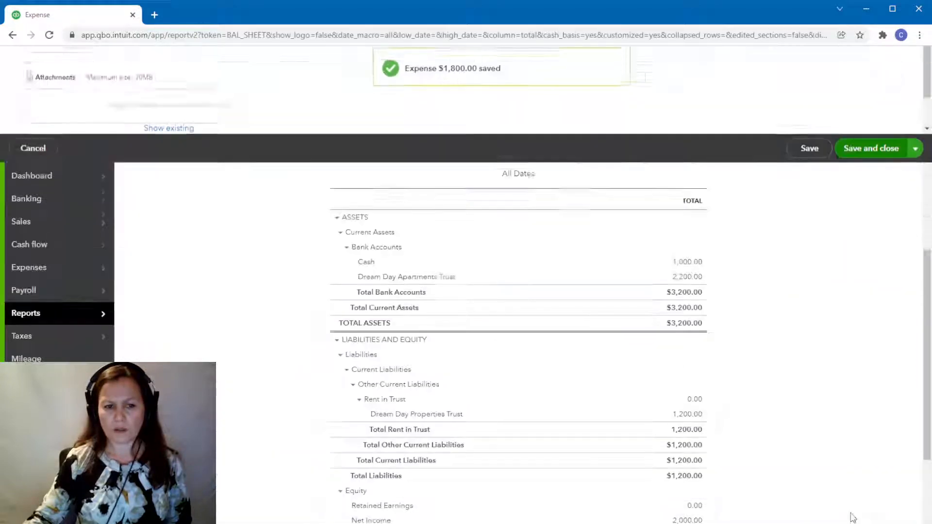
pyautogui.scroll(-3, 868, 453)
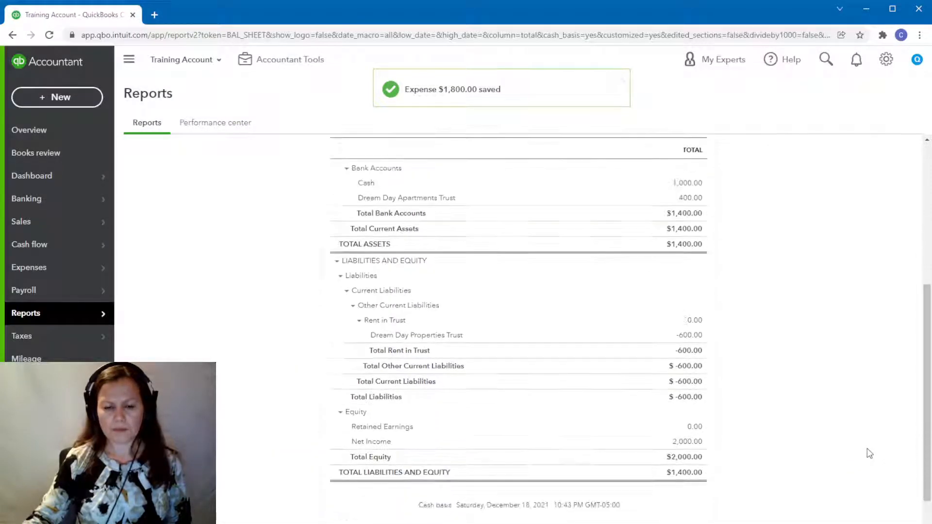
pyautogui.scroll(3, 869, 453)
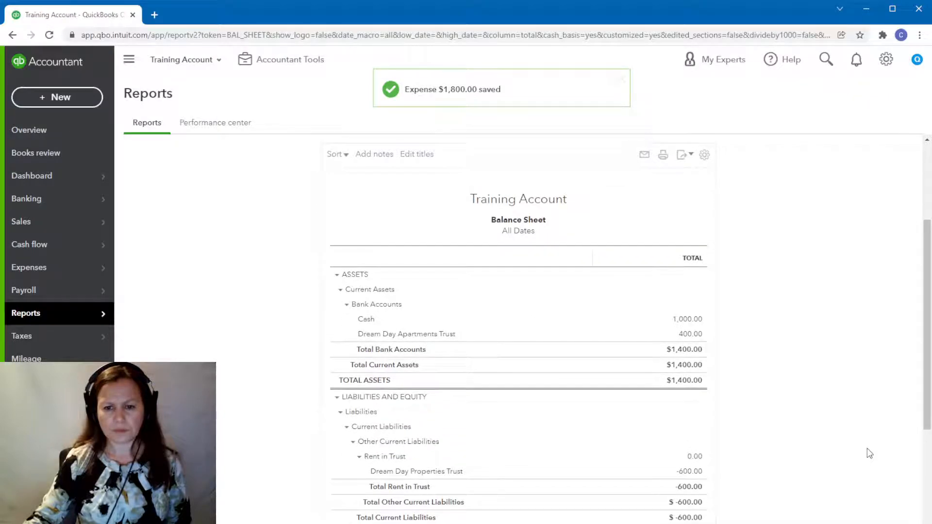
pyautogui.scroll(-3, 869, 454)
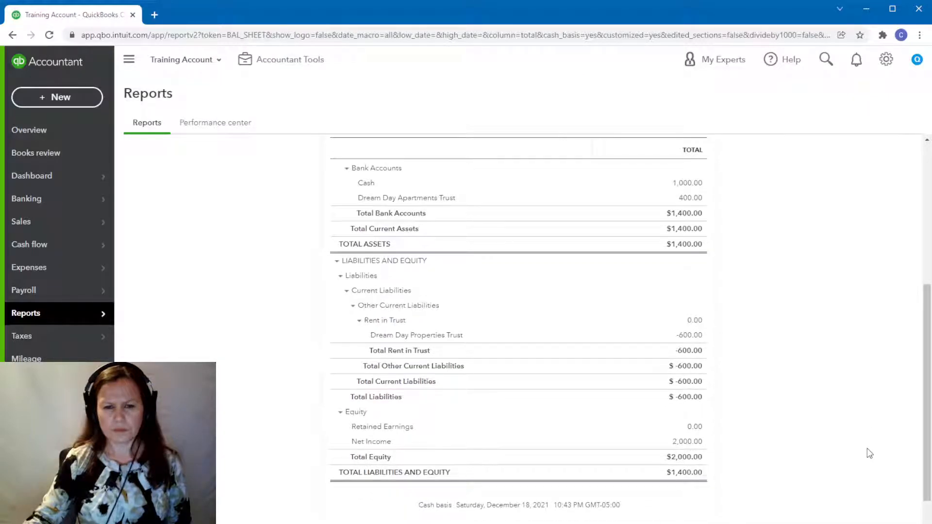
pyautogui.scroll(2, 869, 453)
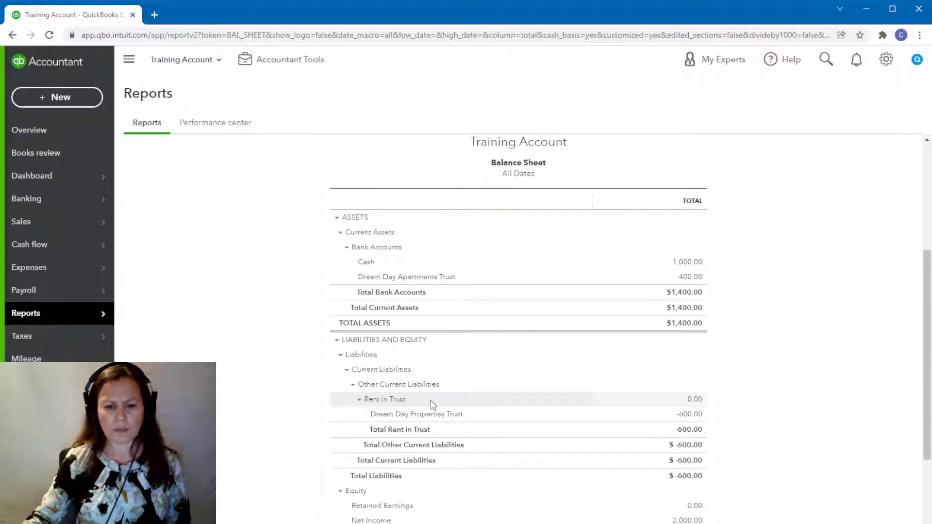
# Open the Dream Day Properties expense from the Dream Day Properties Trust liability's transactions, set its amount to 1,000.00, and save it.
pyautogui.click(684, 415)
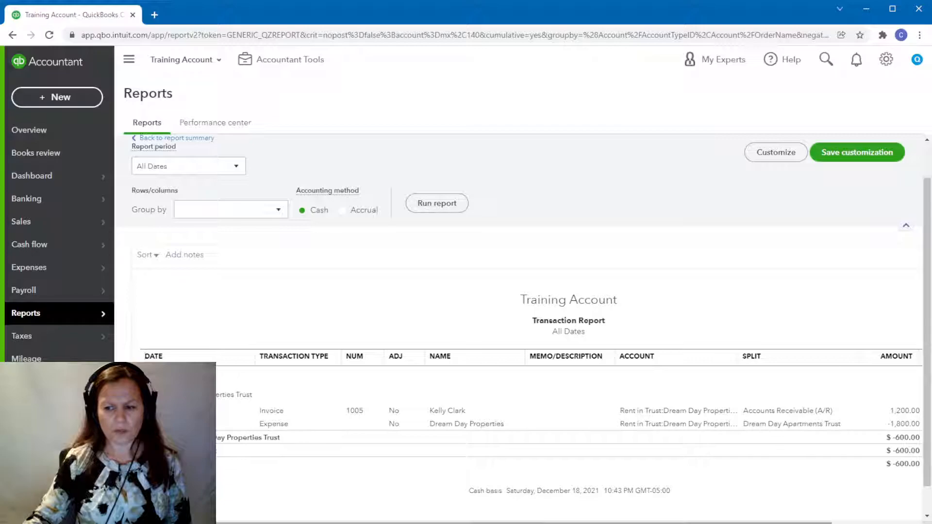
pyautogui.hscroll(2, 144, 356)
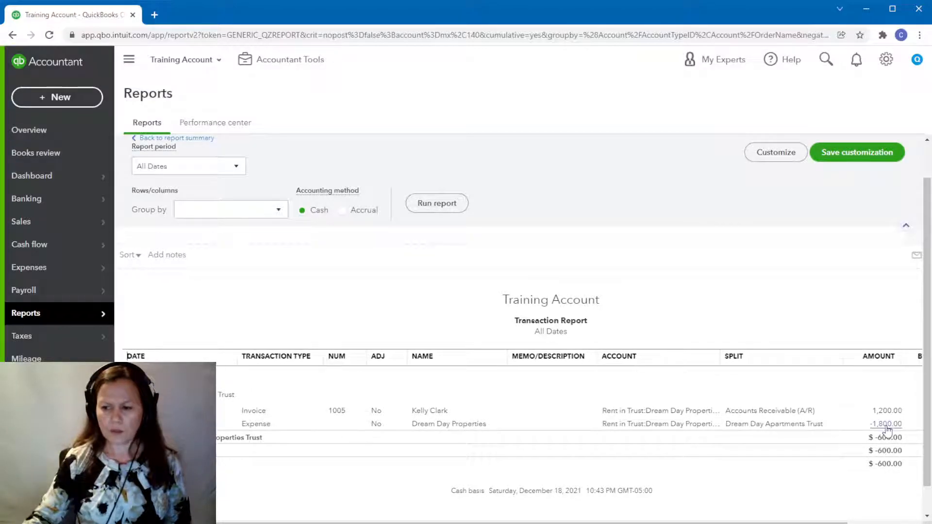
pyautogui.click(886, 426)
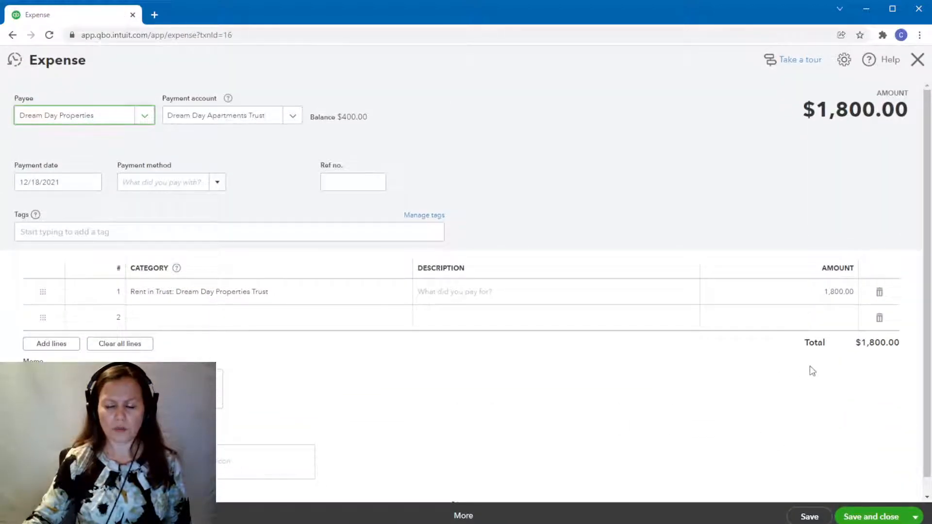
pyautogui.click(823, 293)
pyautogui.write('10')
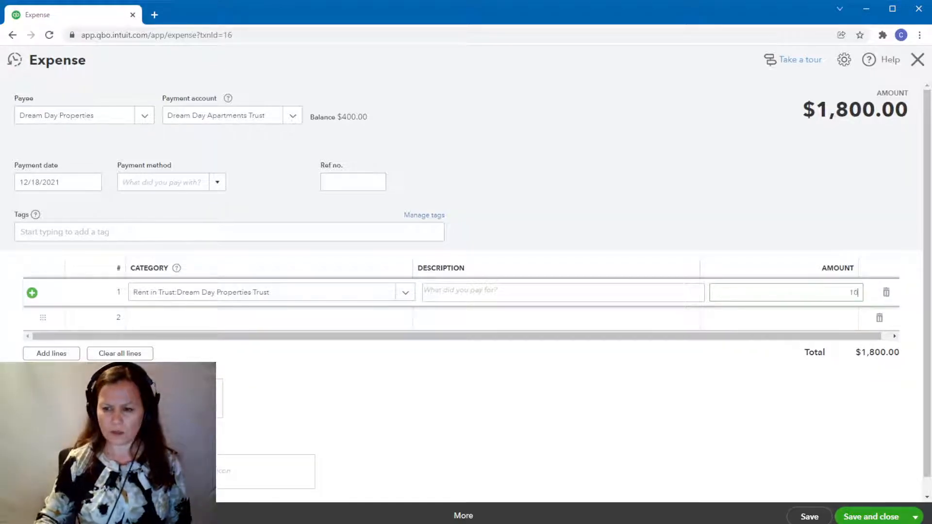
pyautogui.press('Tab')
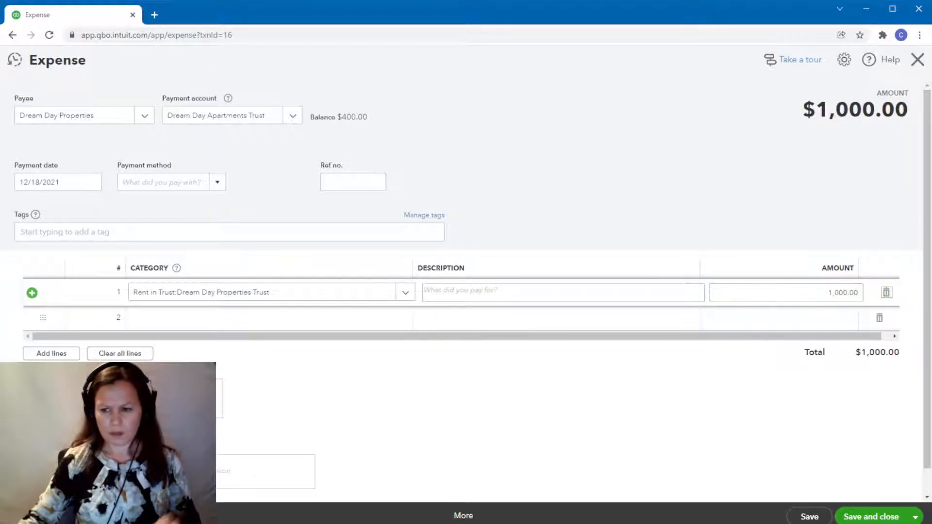
pyautogui.click(880, 519)
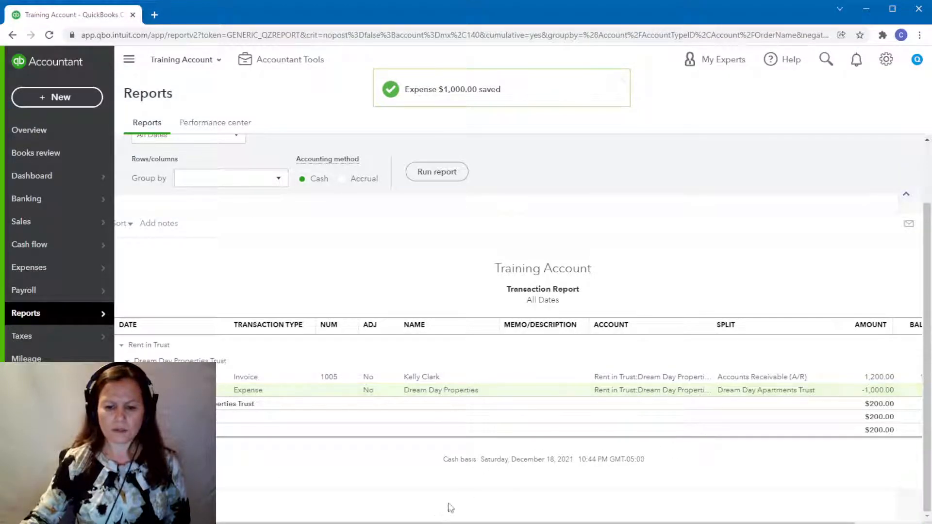
# Review the Dream Day Properties Trust transactions in the Transaction Report and return to the Balance Sheet.
pyautogui.scroll(2, 483, 426)
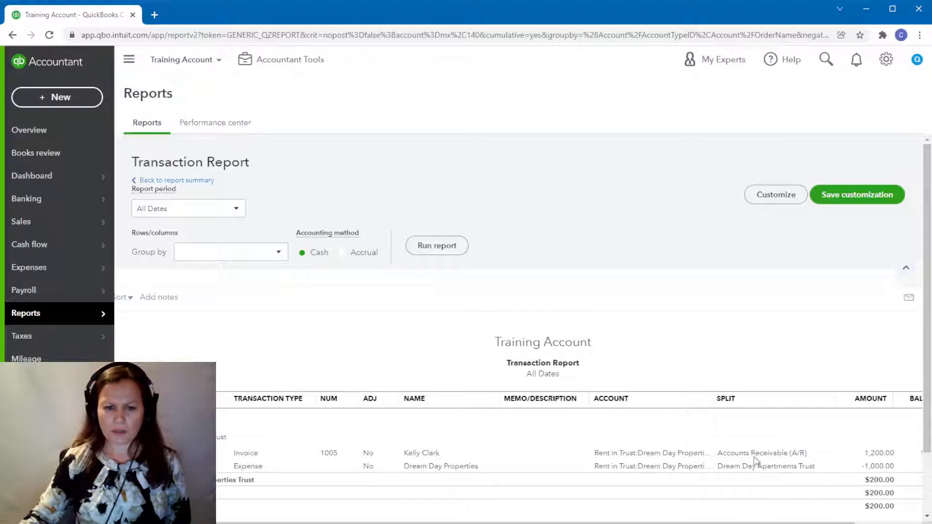
pyautogui.scroll(-2, 542, 385)
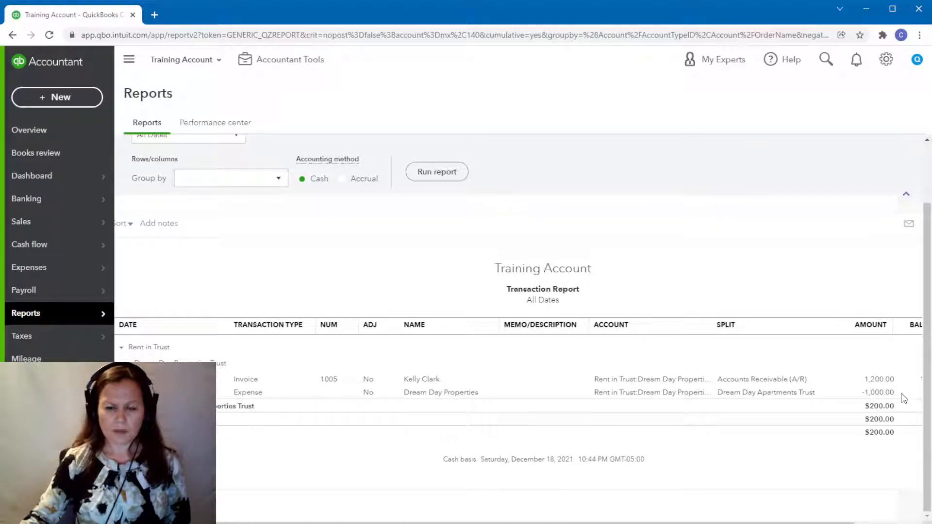
pyautogui.scroll(2, 191, 167)
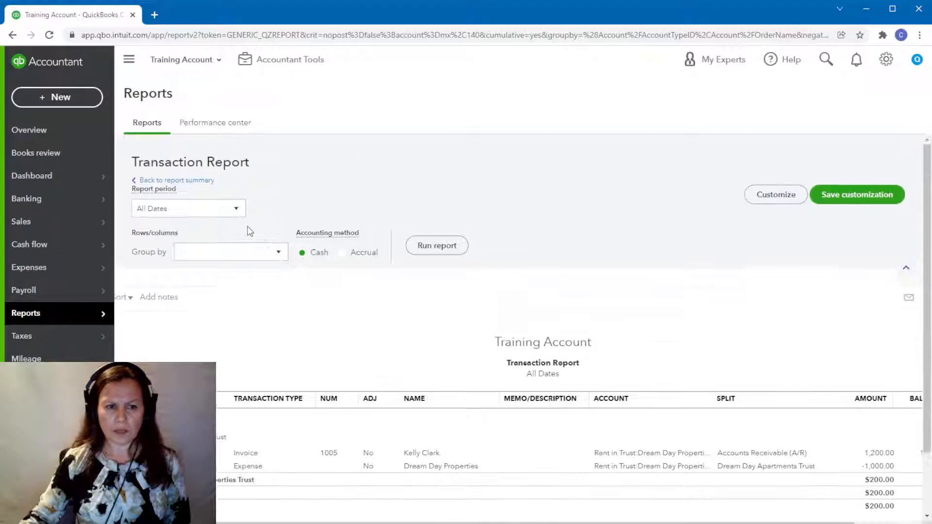
pyautogui.click(192, 181)
pyautogui.scroll(-5, 677, 448)
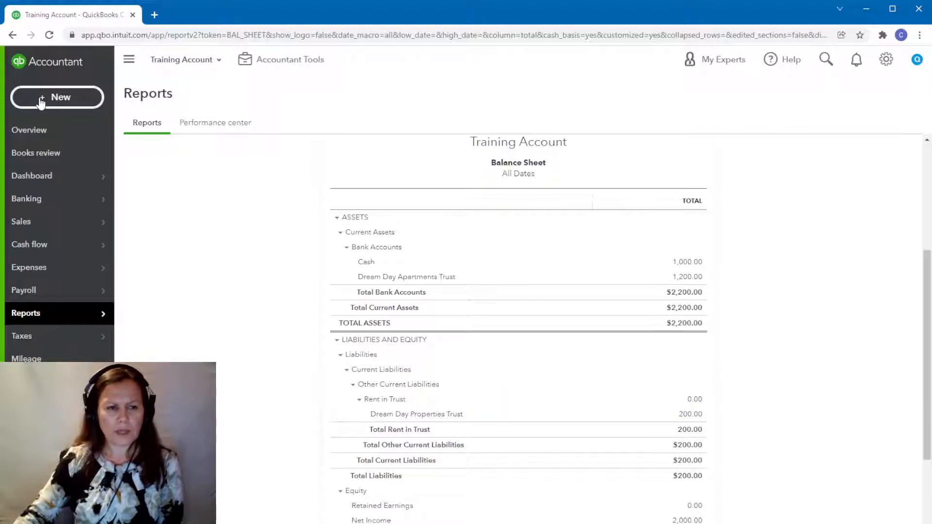
# Start a new expense with Dream Day Properties as payee, and replace that payee with Duke Energy.
pyautogui.click(60, 99)
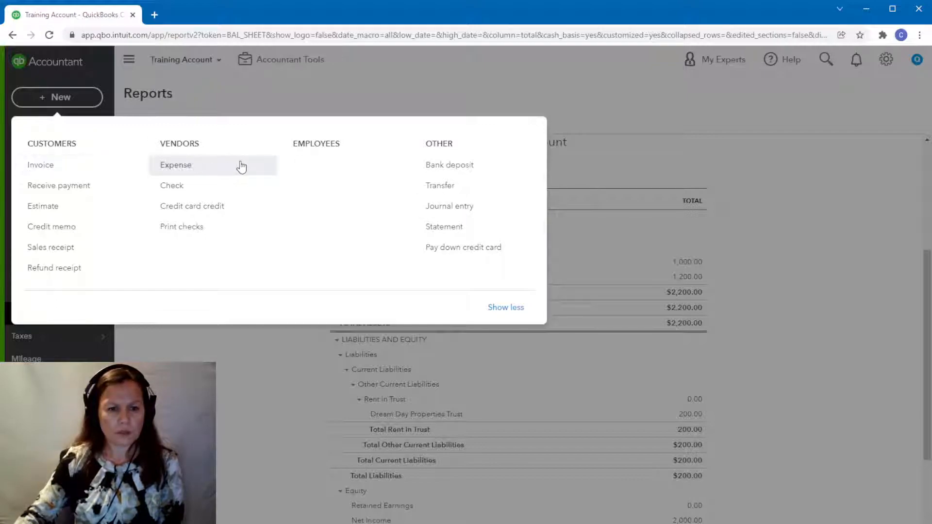
pyautogui.click(192, 168)
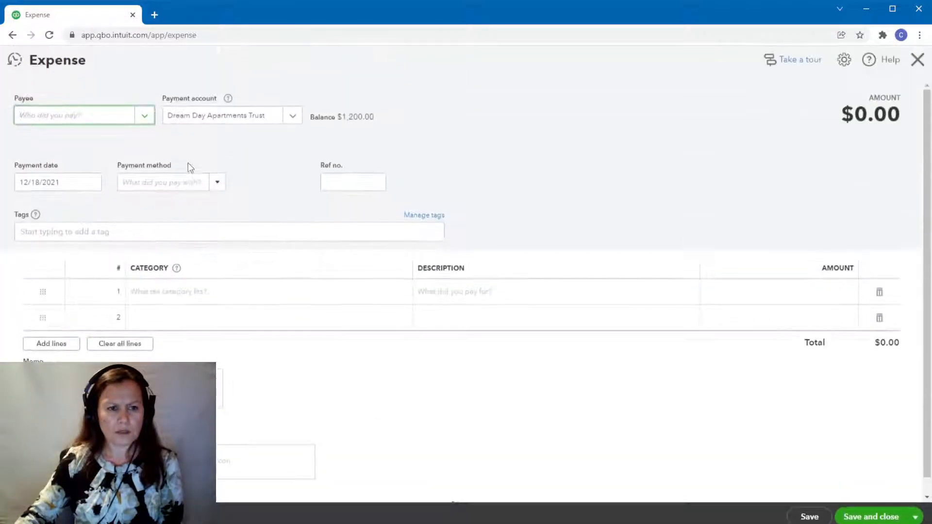
pyautogui.click(141, 118)
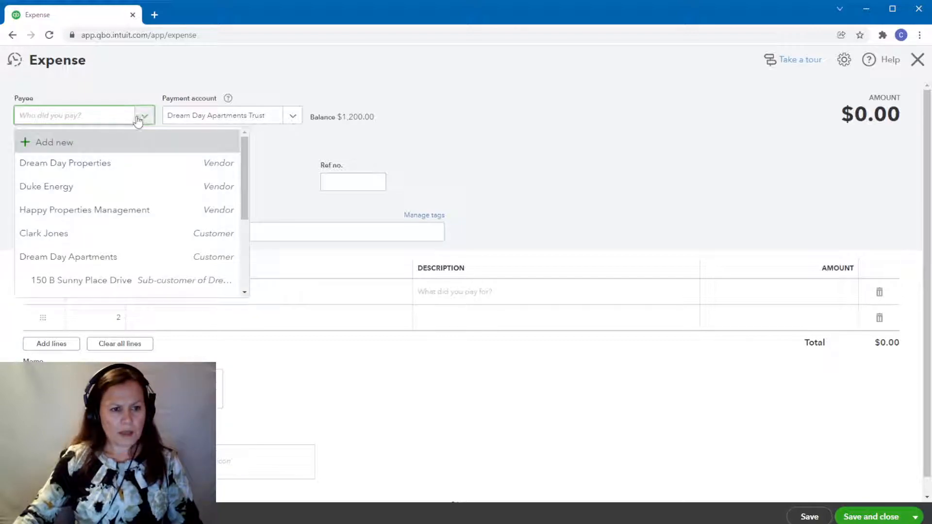
pyautogui.click(104, 164)
pyautogui.click(115, 119)
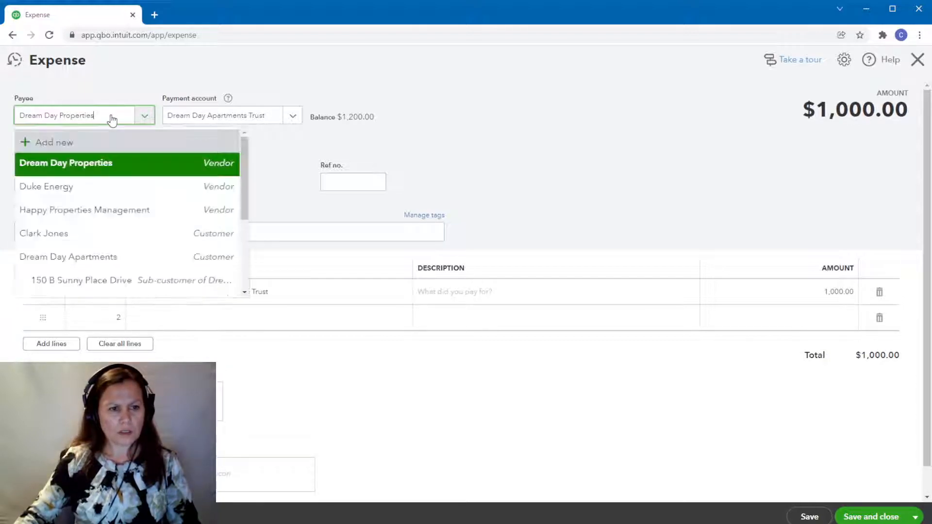
pyautogui.press('BackSpace')
pyautogui.write('Duke')
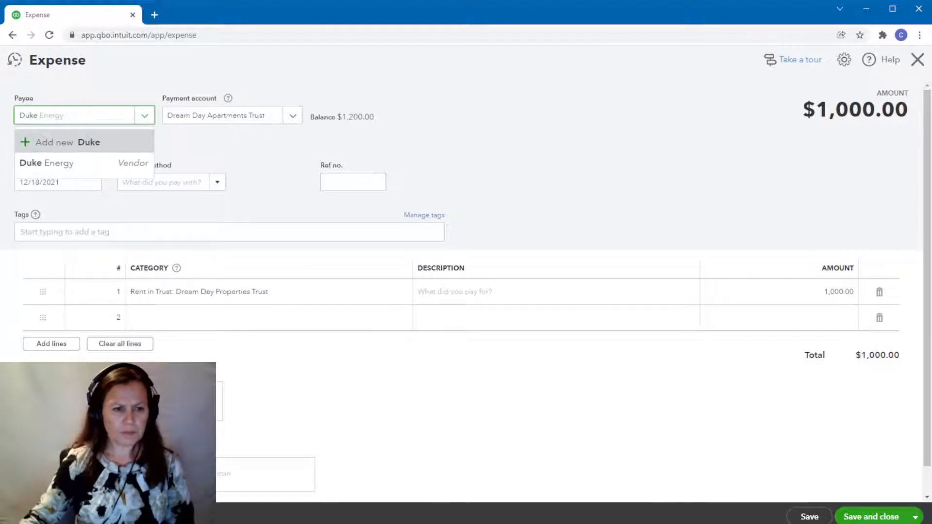
pyautogui.click(72, 167)
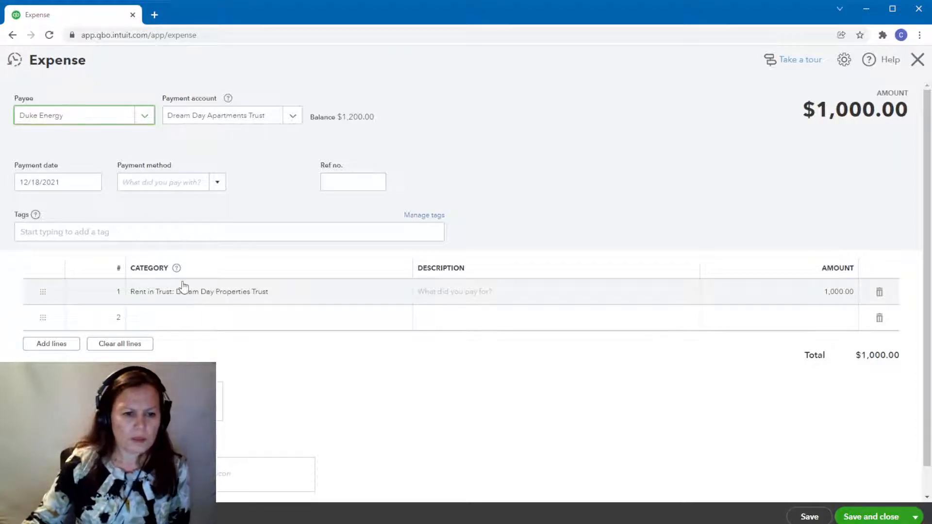
# Set the amount of the Rent in Trust: Dream Day Properties Trust line to 100, and save the Duke Energy expense.
pyautogui.click(167, 296)
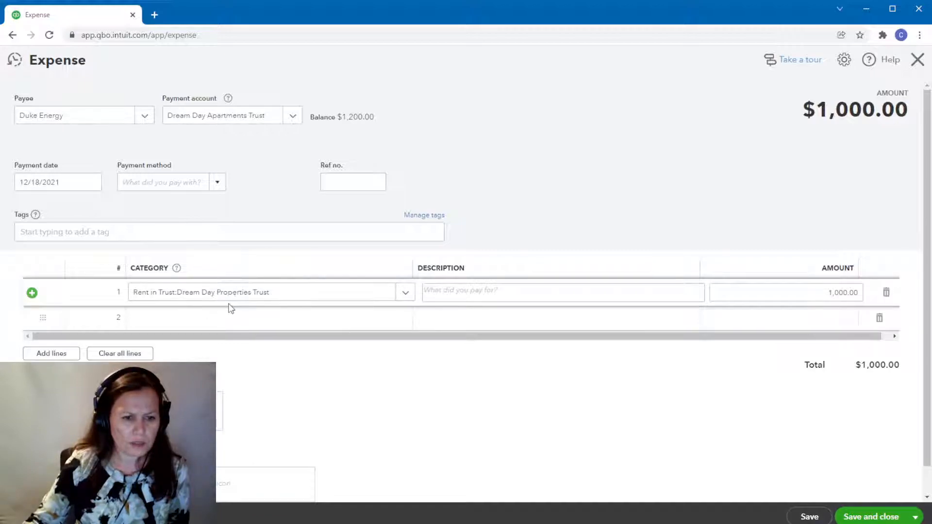
pyautogui.click(844, 292)
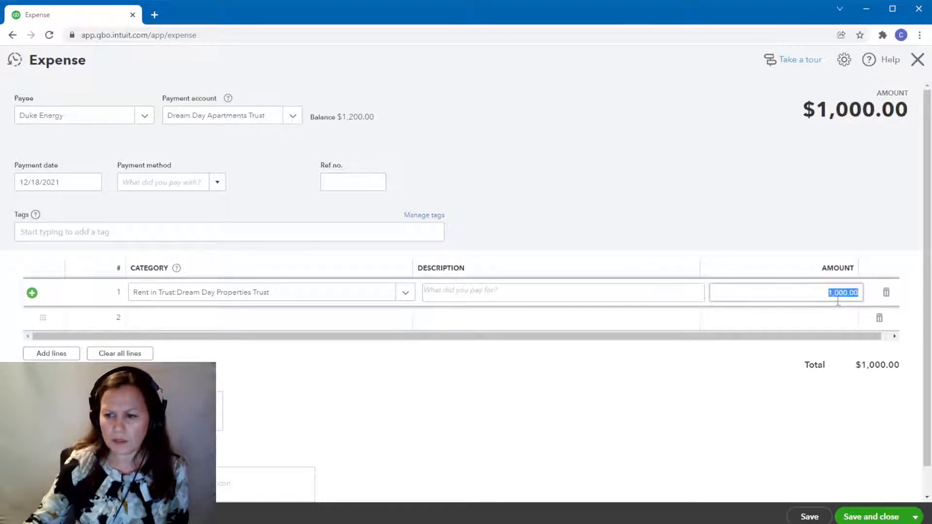
pyautogui.write('100')
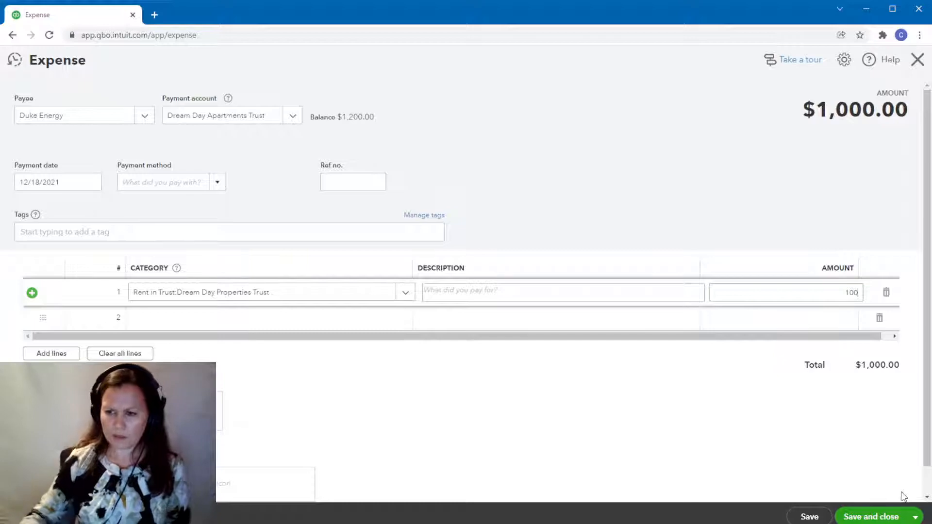
pyautogui.press('Tab')
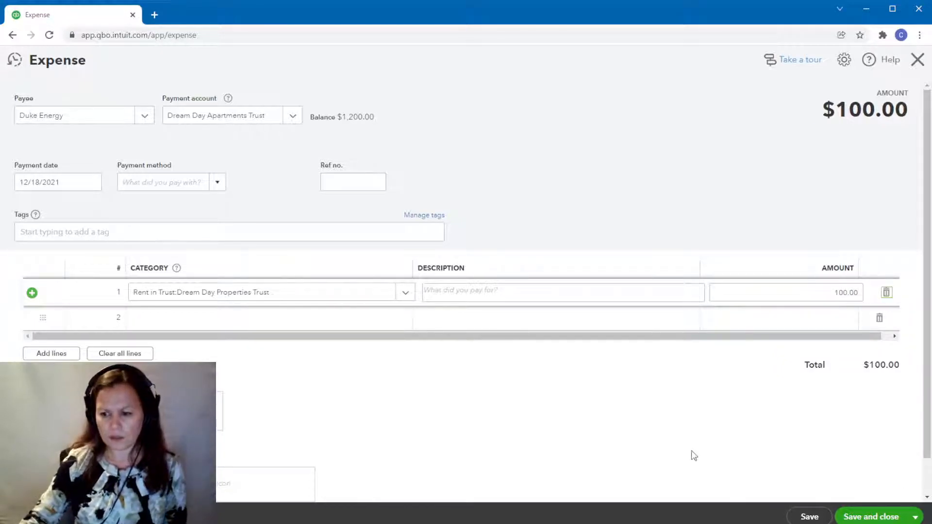
pyautogui.click(879, 518)
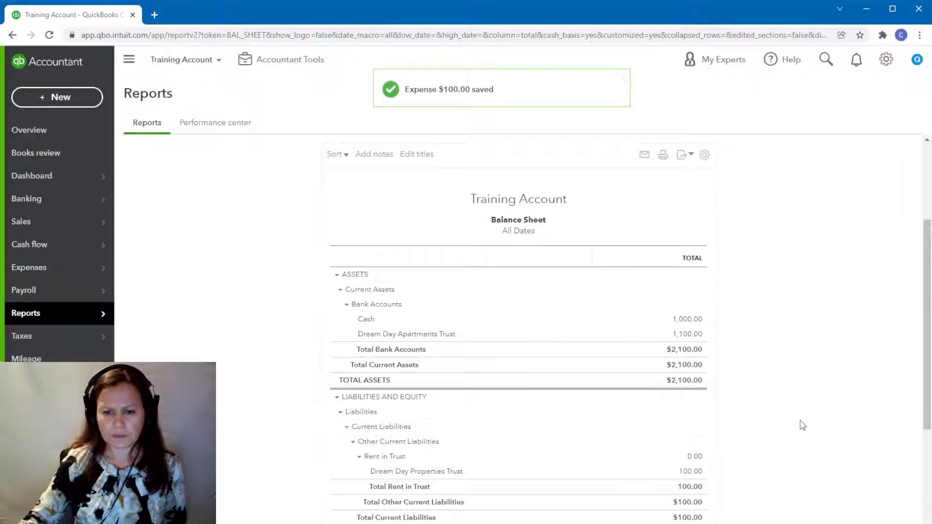
pyautogui.scroll(-3, 801, 424)
pyautogui.scroll(2, 803, 426)
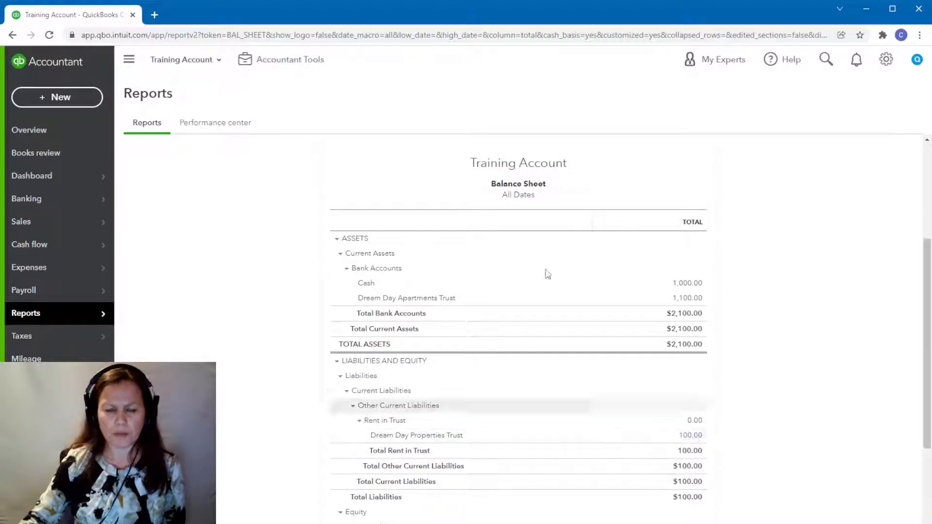
# Start another expense and choose the vendor Happy Properties Management as its payee.
pyautogui.click(42, 99)
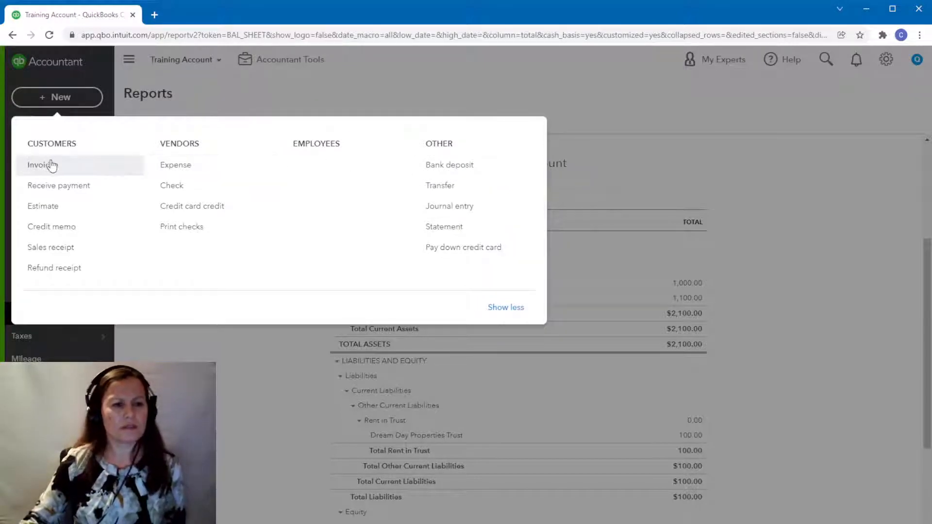
pyautogui.click(175, 165)
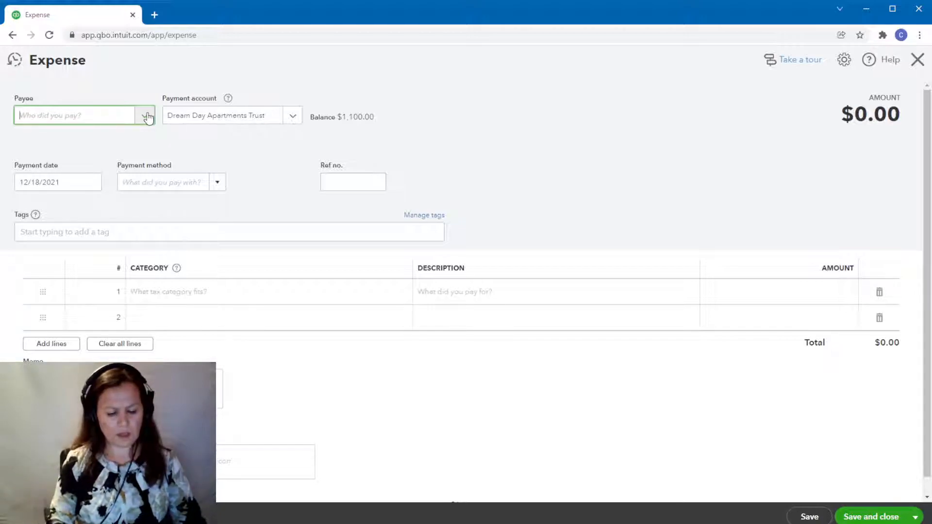
pyautogui.write('Pro')
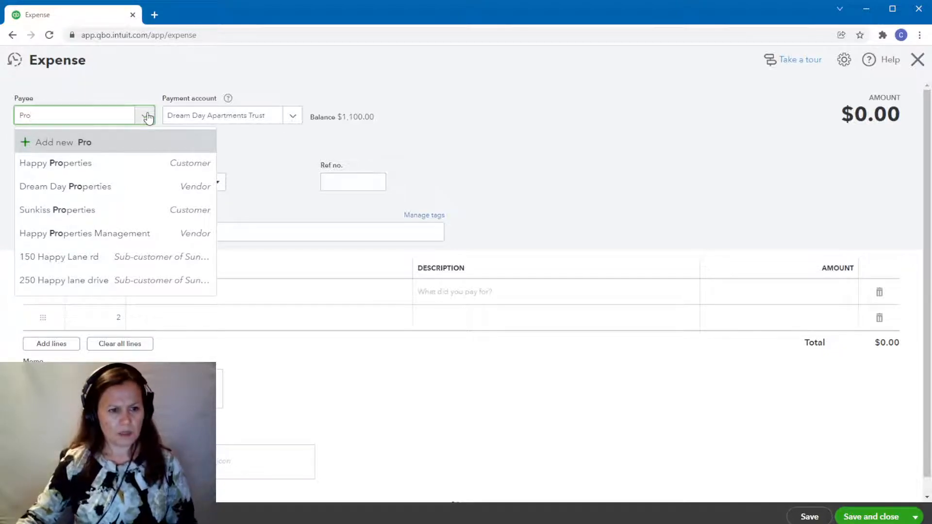
pyautogui.click(116, 233)
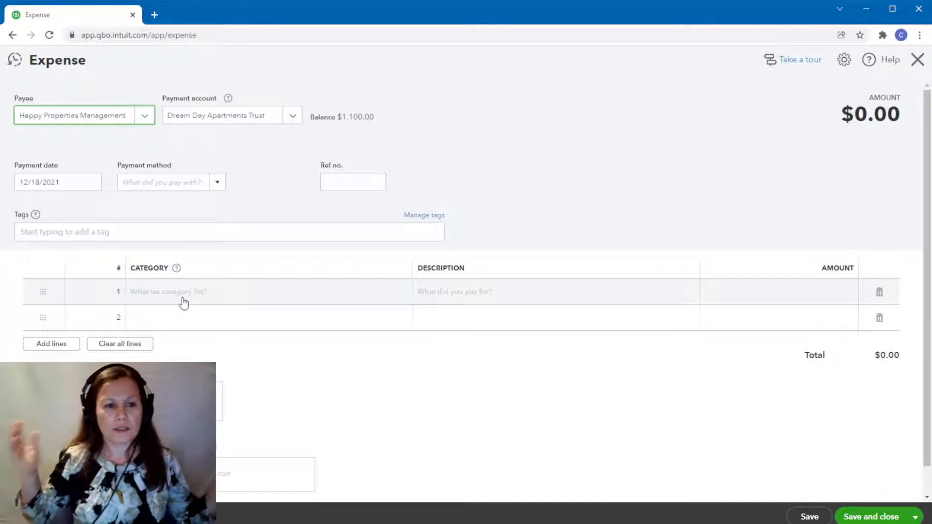
# Assign the first expense line to the Dream Day Apartments Trust category and enter an amount of 100.
pyautogui.click(183, 300)
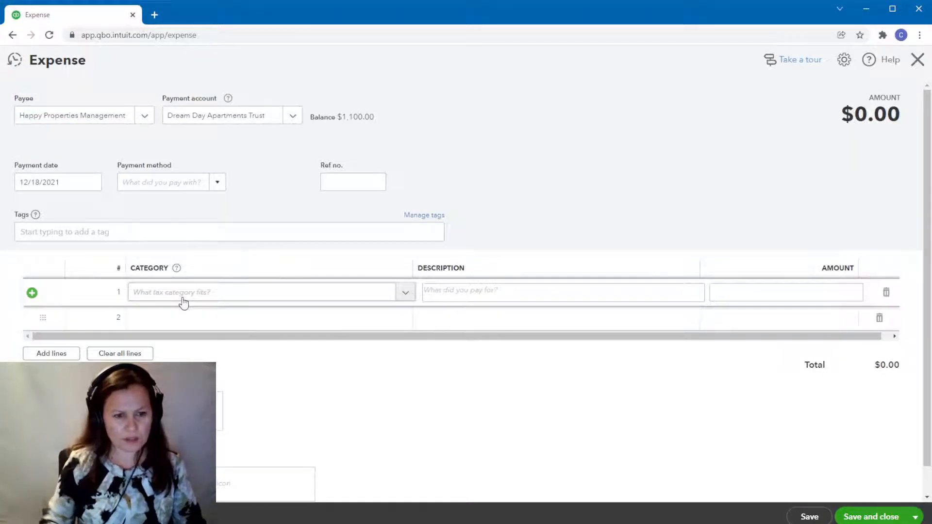
pyautogui.click(188, 297)
pyautogui.write('trust')
pyautogui.click(189, 388)
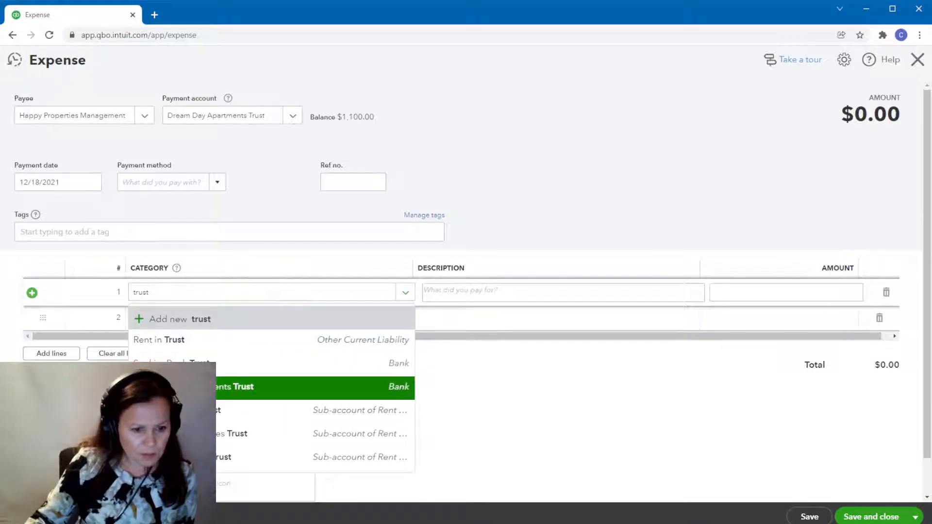
pyautogui.click(784, 290)
pyautogui.write('100')
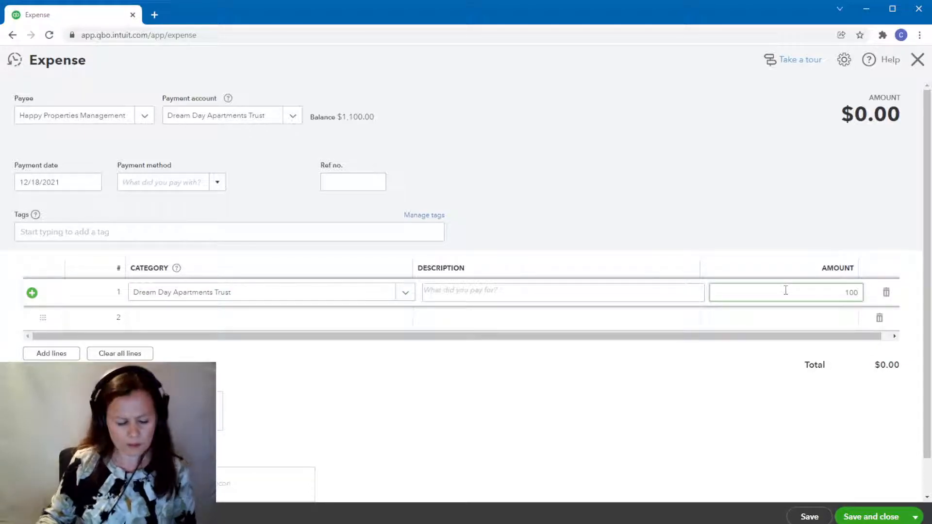
# Save and close the $100 Happy Properties Management expense, and review the Balance Sheet.
pyautogui.press('Tab')
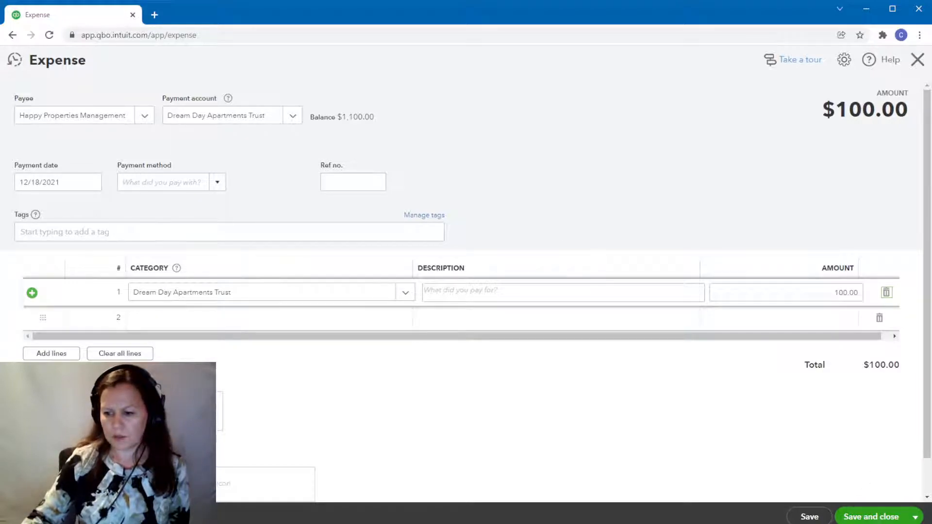
pyautogui.click(870, 518)
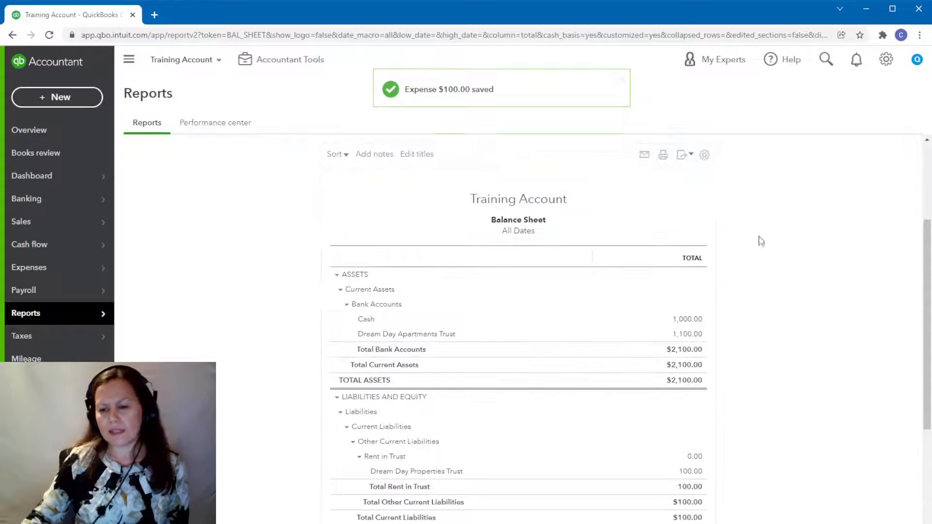
pyautogui.scroll(-3, 791, 301)
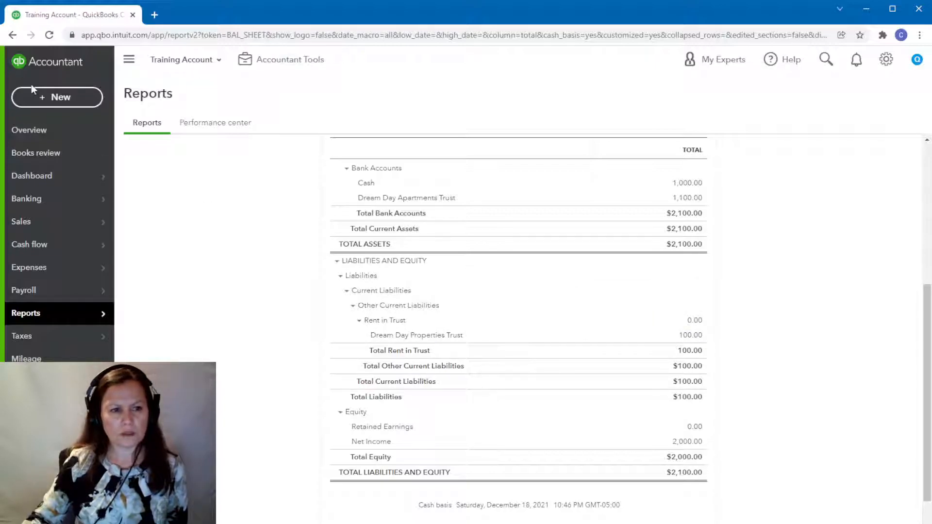
# Reopen the recent Happy Properties Management expense, reselect Dream Day Apartments Trust as its payment account, and save it.
pyautogui.click(43, 99)
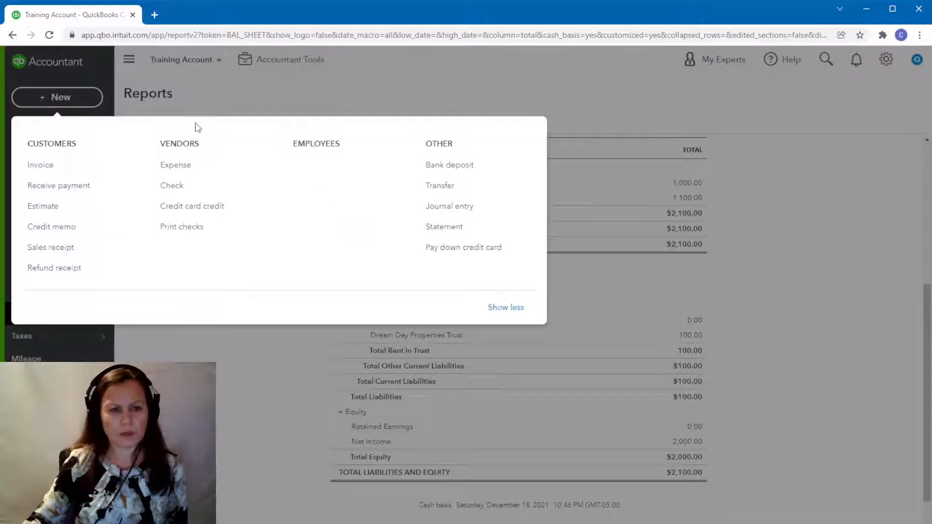
pyautogui.click(192, 168)
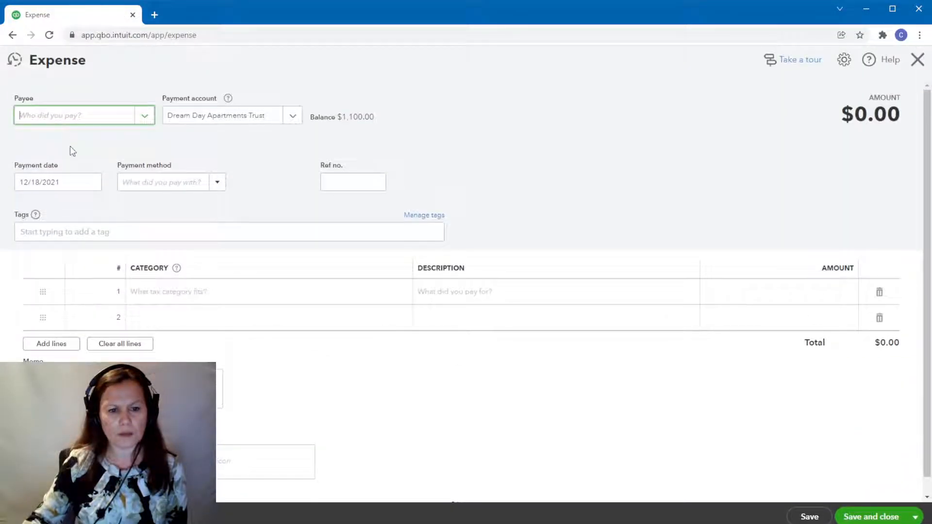
pyautogui.click(16, 62)
pyautogui.click(220, 129)
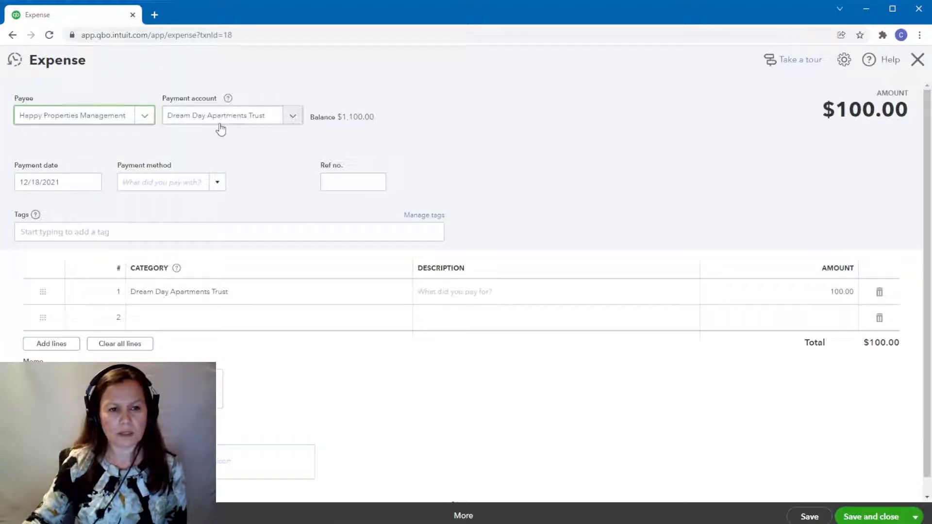
pyautogui.click(290, 117)
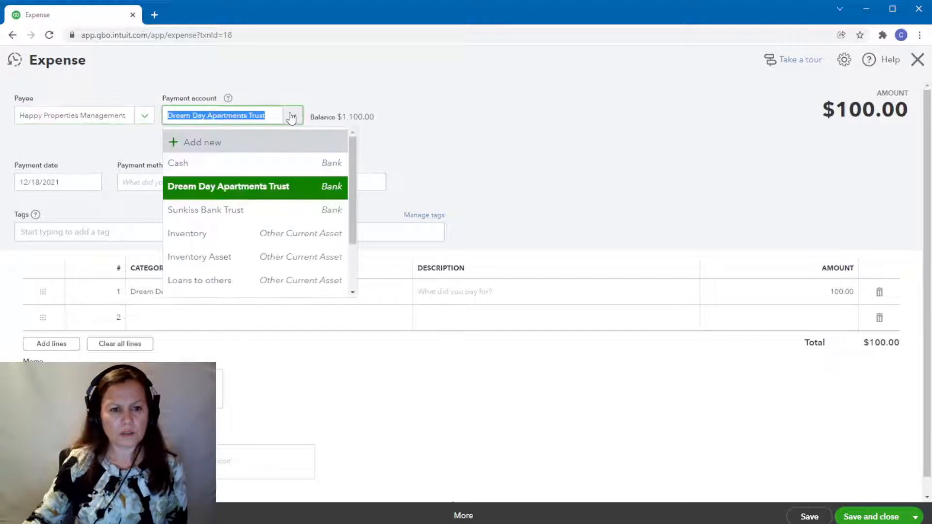
pyautogui.click(269, 186)
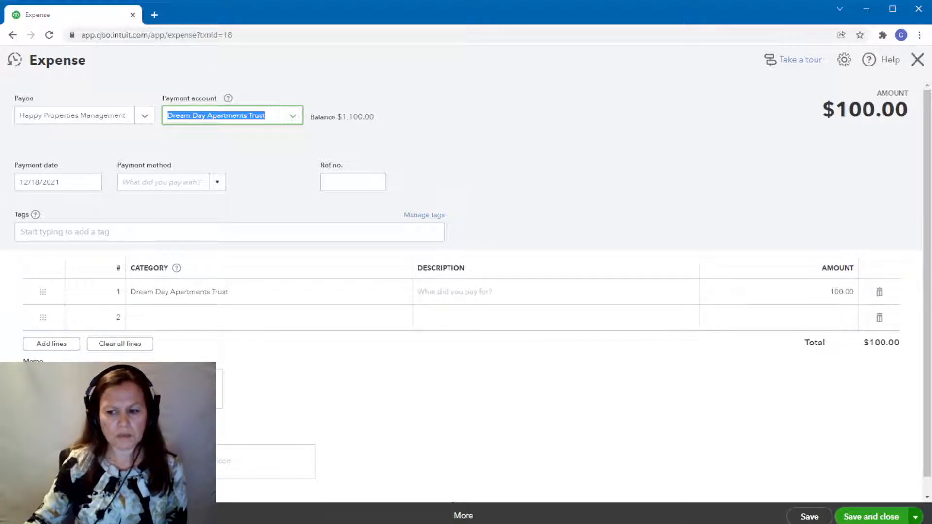
pyautogui.click(869, 516)
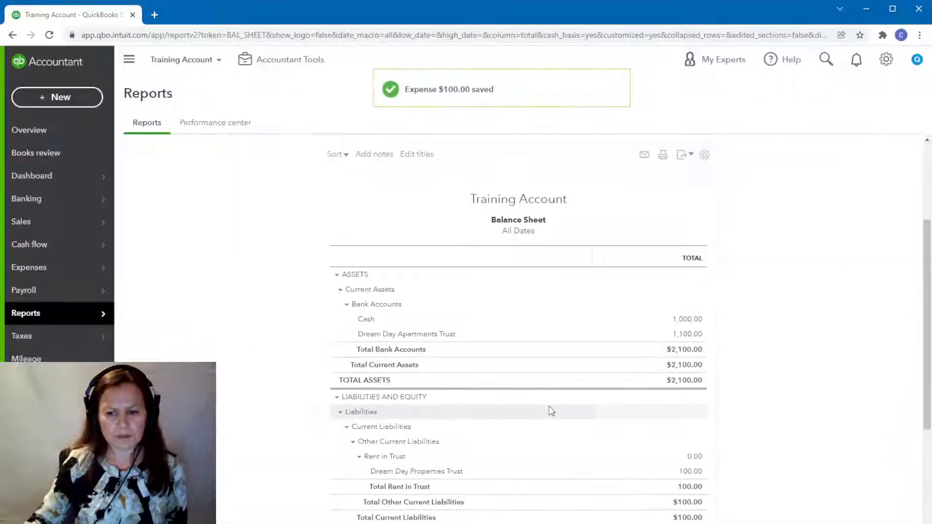
# Review the Balance Sheet and open the transactions behind the Dream Day Apartments Trust bank balance, checking their amounts.
pyautogui.scroll(-4, 626, 396)
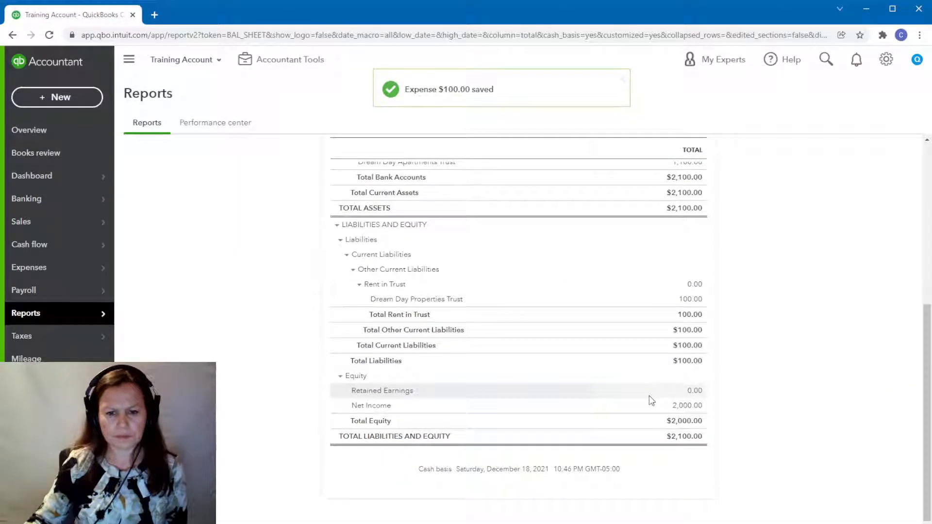
pyautogui.scroll(2, 651, 400)
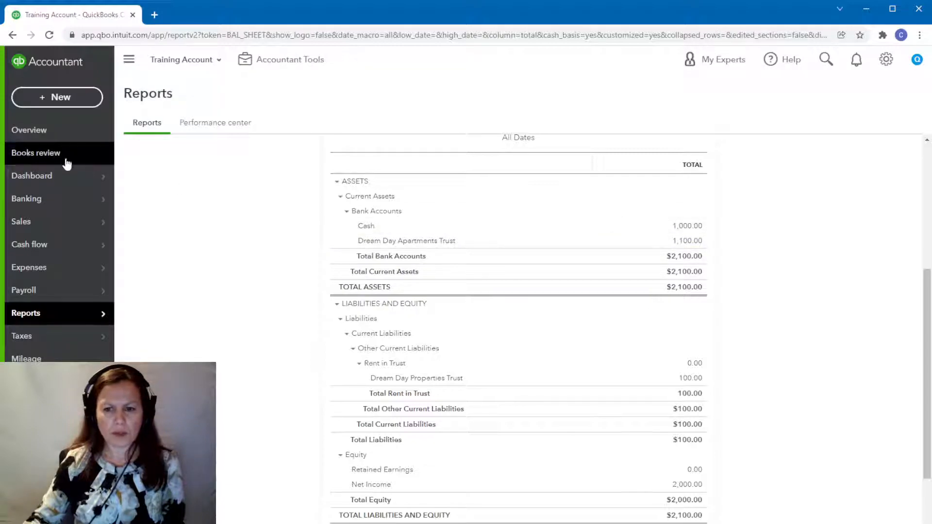
pyautogui.click(688, 241)
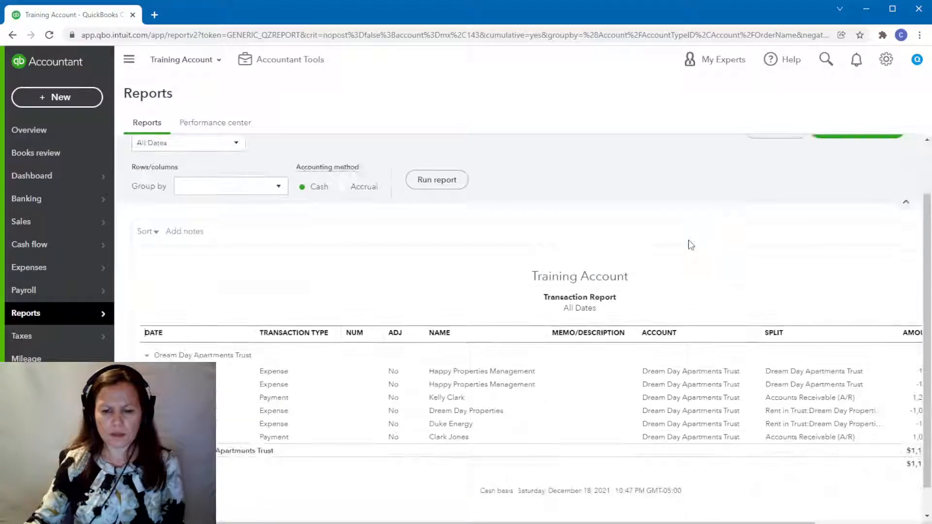
pyautogui.moveTo(643, 523); pyautogui.dragTo(679, 519)
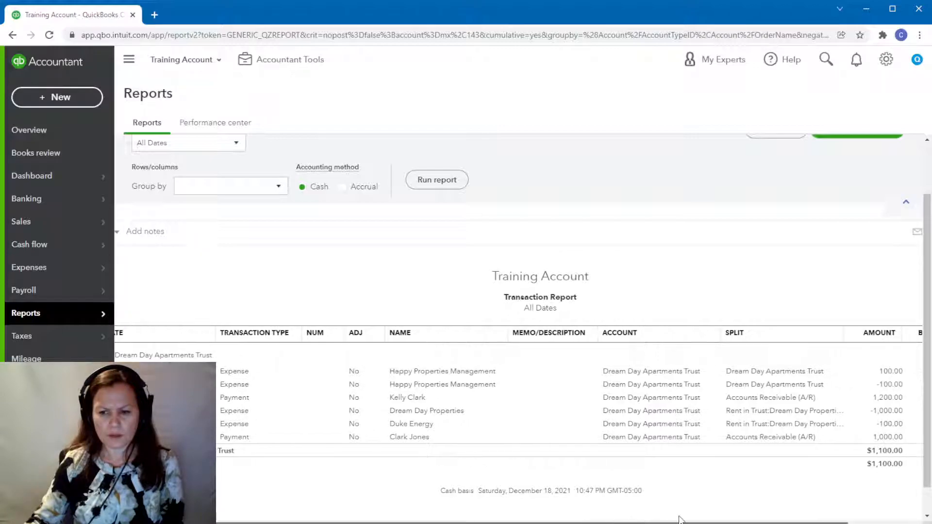
# Start a new transfer of funds from Dream Day Apartments Trust to Cash.
pyautogui.click(41, 101)
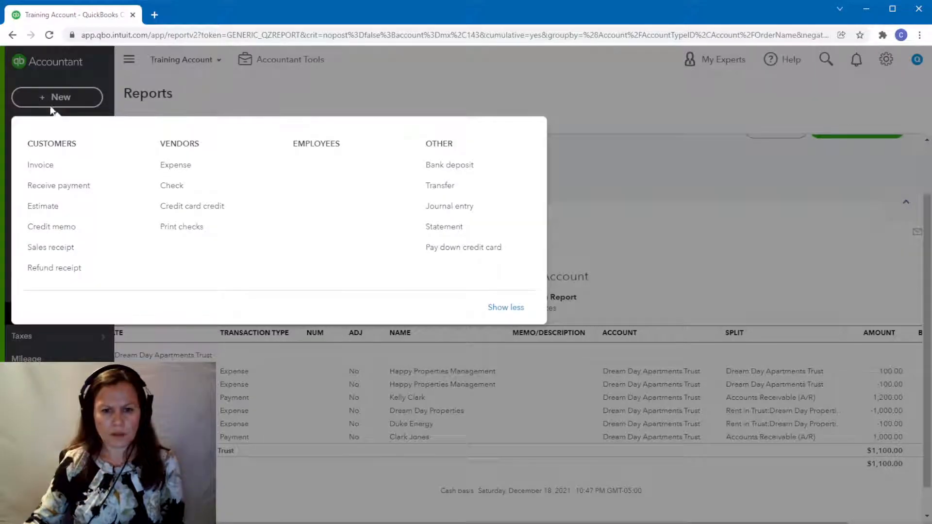
pyautogui.click(446, 186)
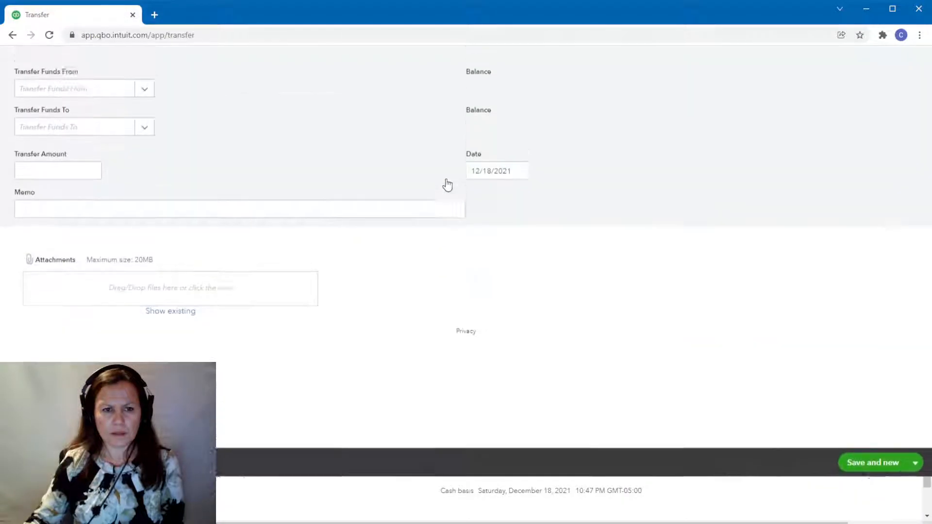
pyautogui.click(62, 142)
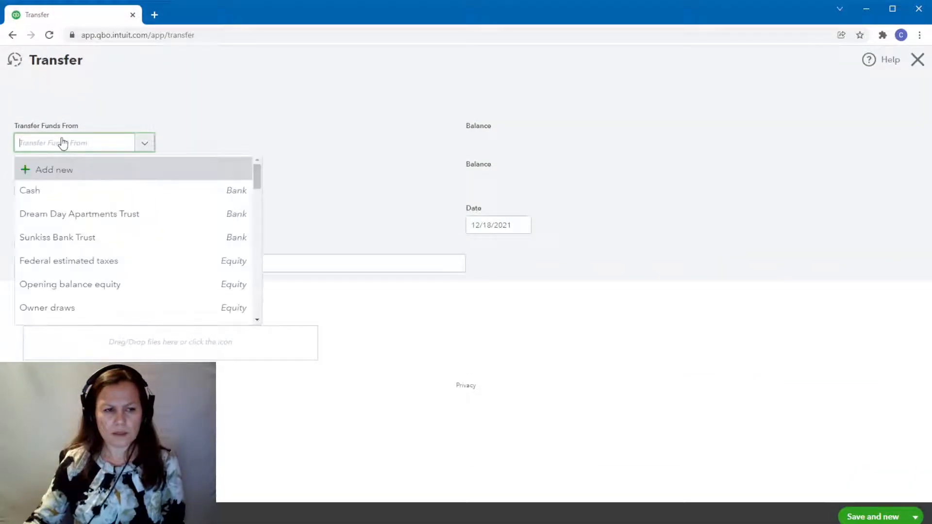
pyautogui.click(109, 225)
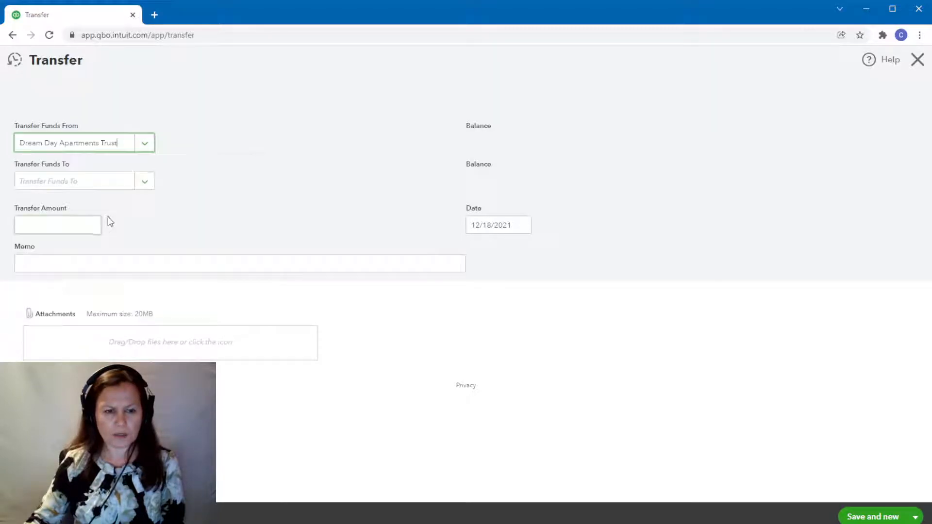
pyautogui.click(108, 183)
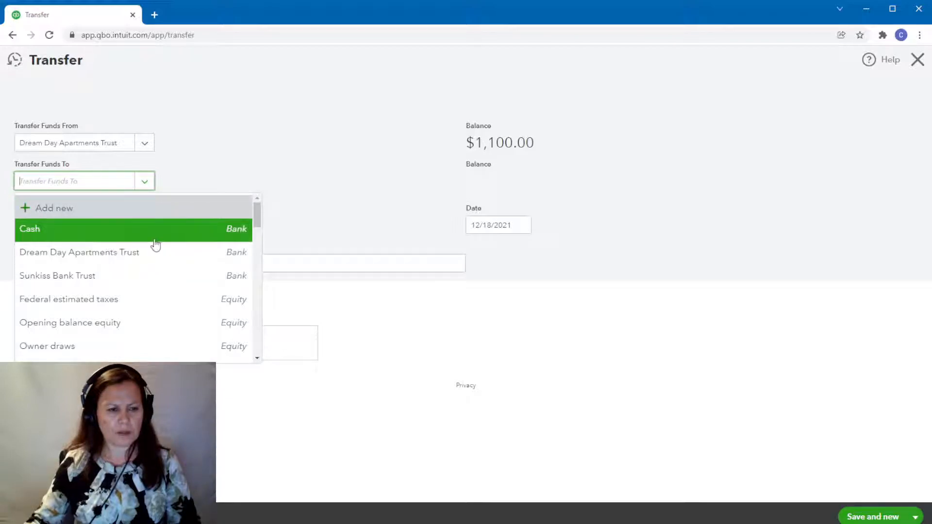
pyautogui.click(48, 235)
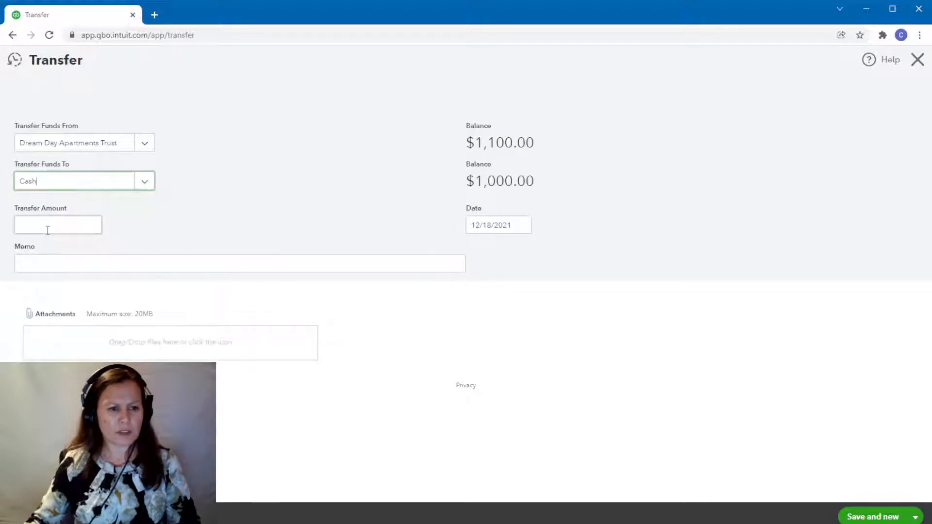
# Set the transfer amount to 1,000.00, and save and close the transfer.
pyautogui.click(43, 226)
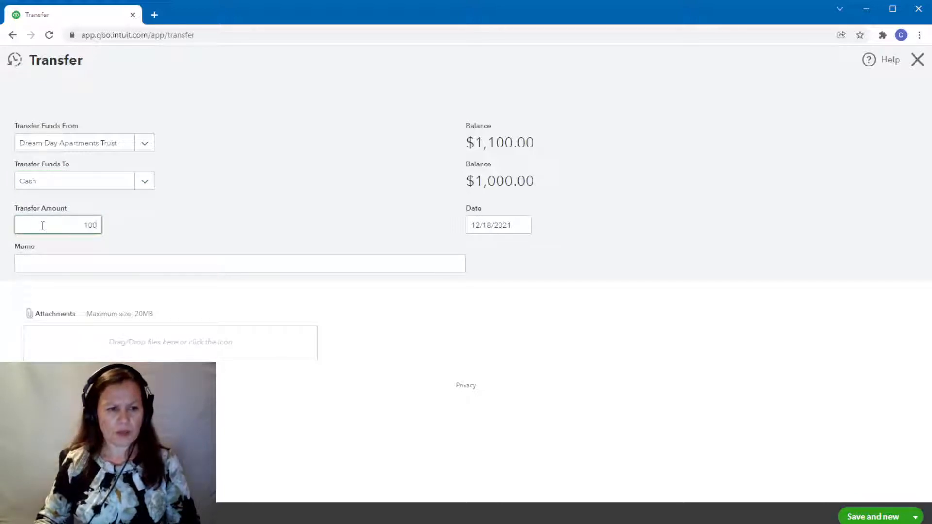
pyautogui.write('1000.00')
pyautogui.click(168, 237)
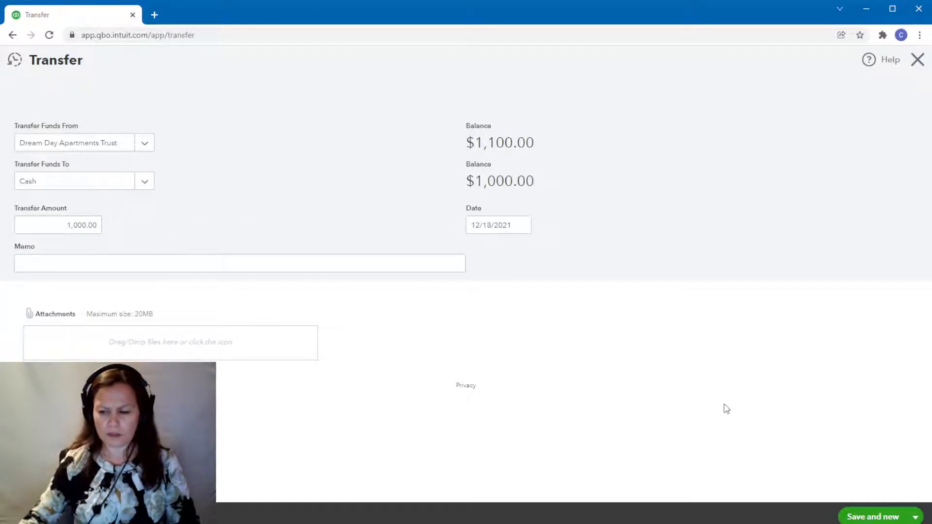
pyautogui.click(916, 518)
pyautogui.click(888, 500)
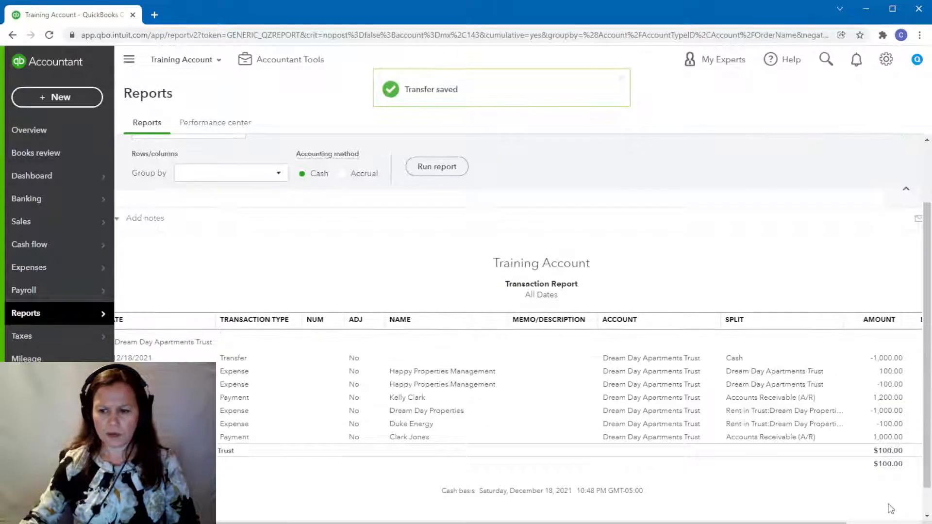
# Examine the Dream Day Apartments Trust transaction report against its Balance Sheet line, ending back on the Balance Sheet.
pyautogui.moveTo(928, 440); pyautogui.dragTo(901, 421)
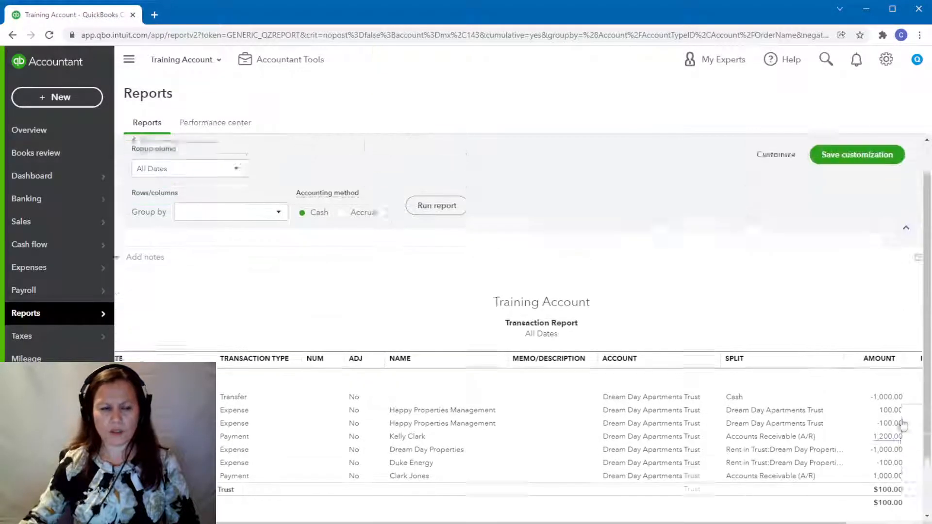
pyautogui.scroll(-3, 912, 442)
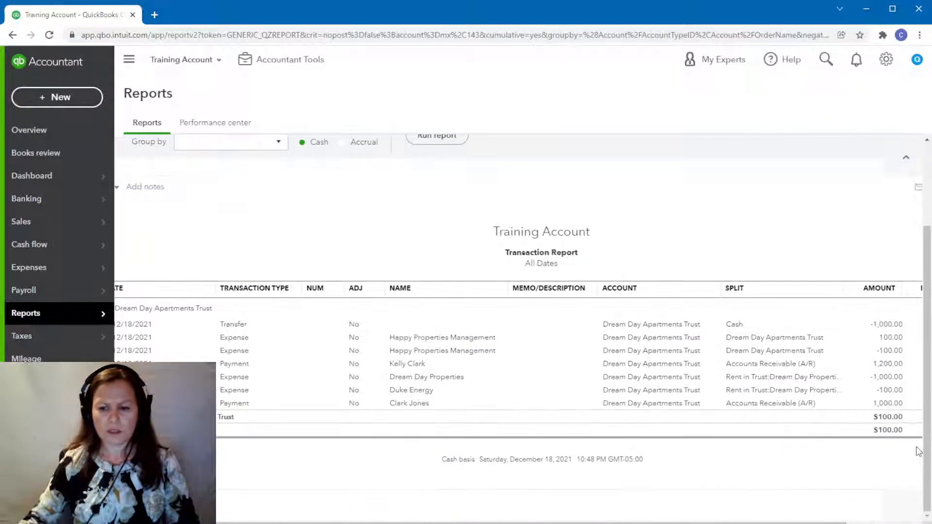
pyautogui.scroll(3, 902, 417)
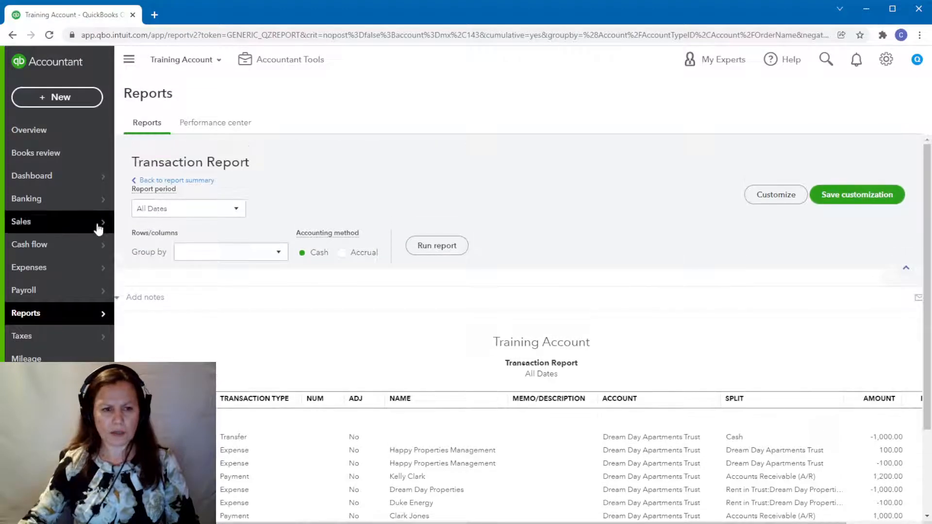
pyautogui.click(147, 180)
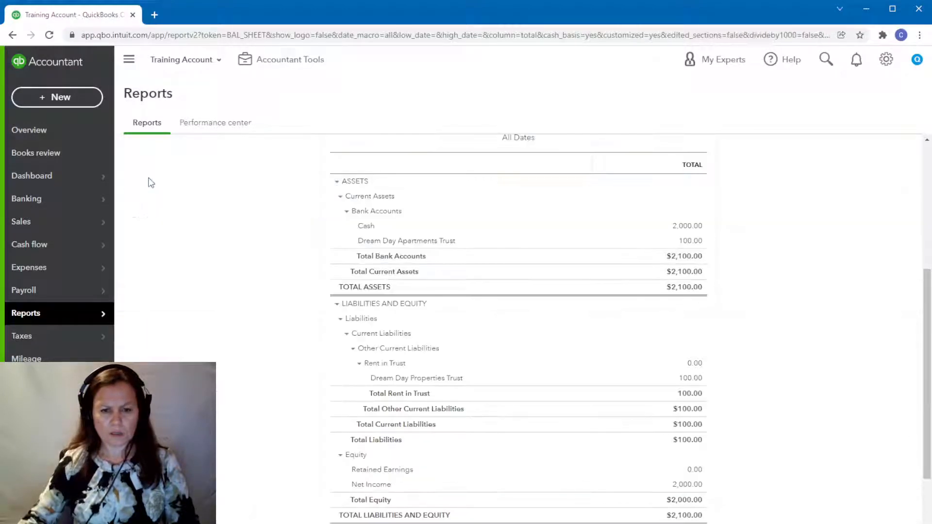
pyautogui.click(692, 241)
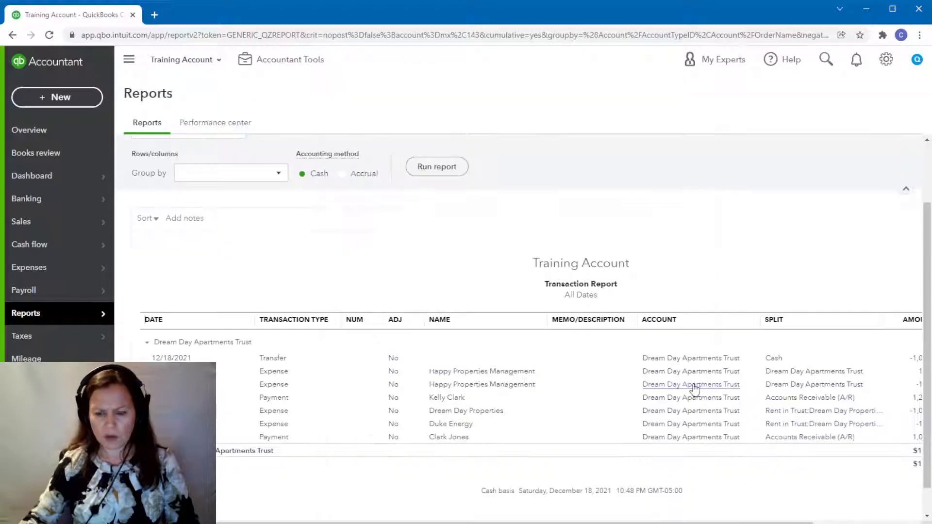
pyautogui.scroll(2, 172, 182)
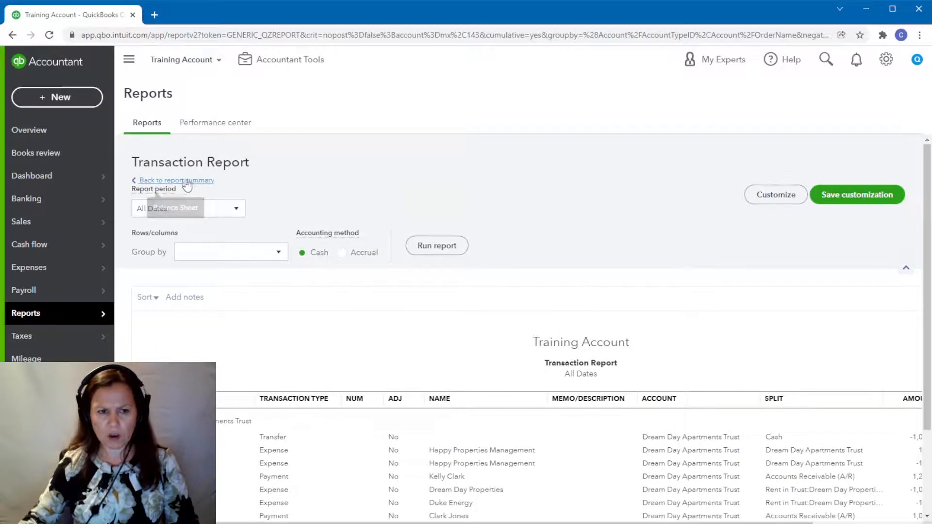
pyautogui.click(183, 182)
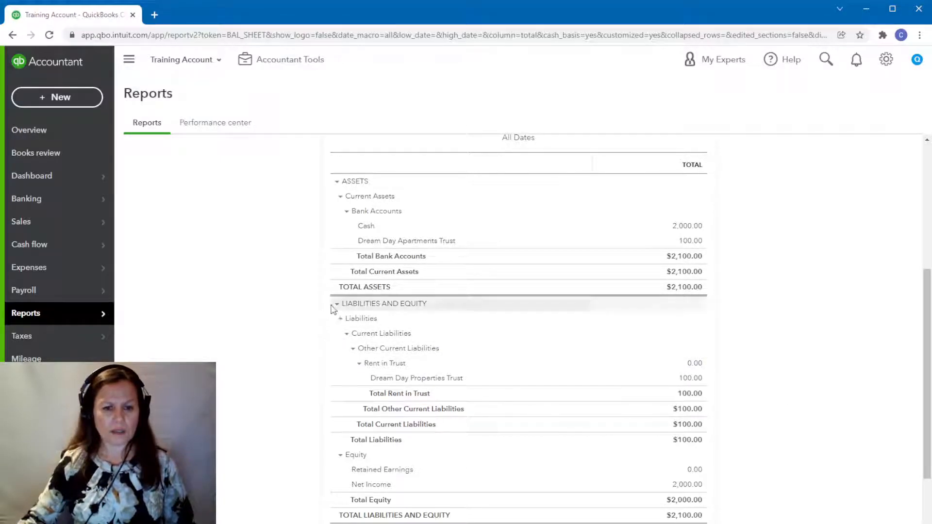
# Compare the Balance Sheet's trust bank and liability lines, and examine the transactions behind the Dream Day Properties Trust liability.
pyautogui.scroll(5, 333, 308)
pyautogui.scroll(-6, 333, 309)
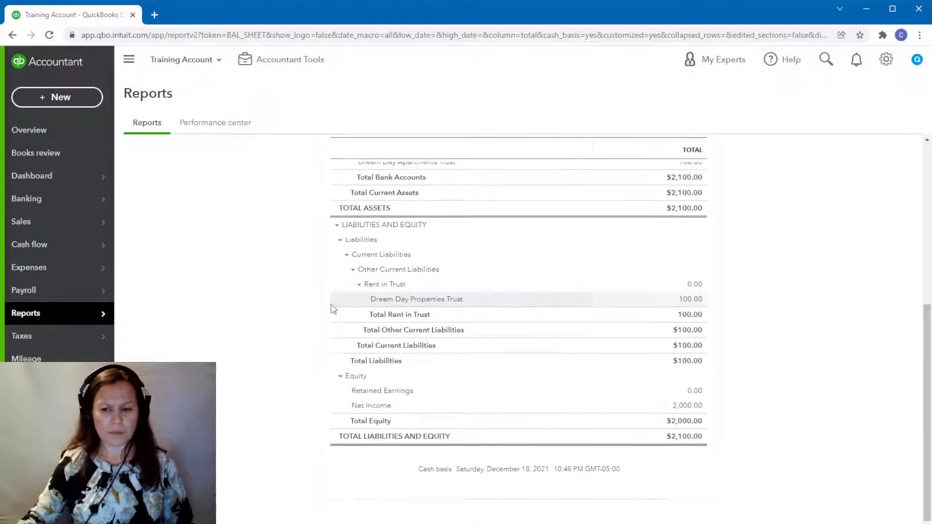
pyautogui.scroll(4, 333, 309)
pyautogui.scroll(-1, 333, 309)
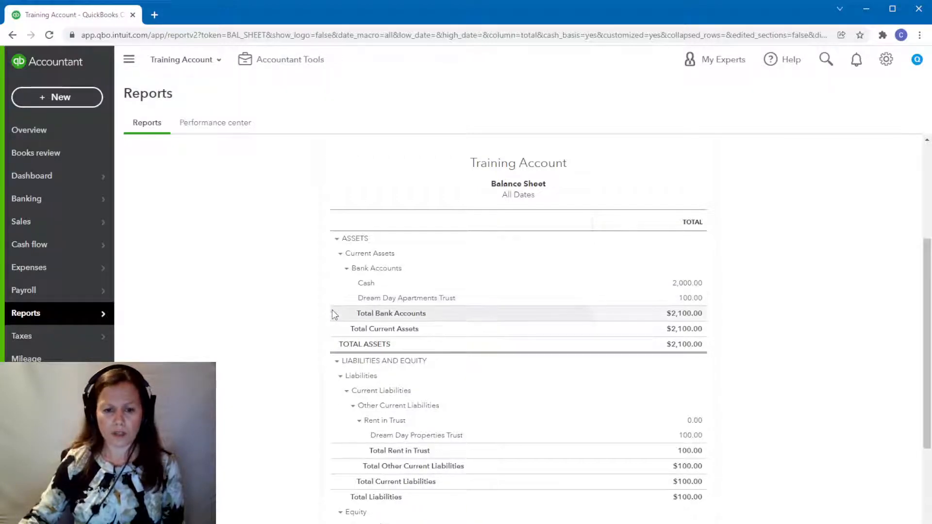
pyautogui.scroll(-3, 688, 469)
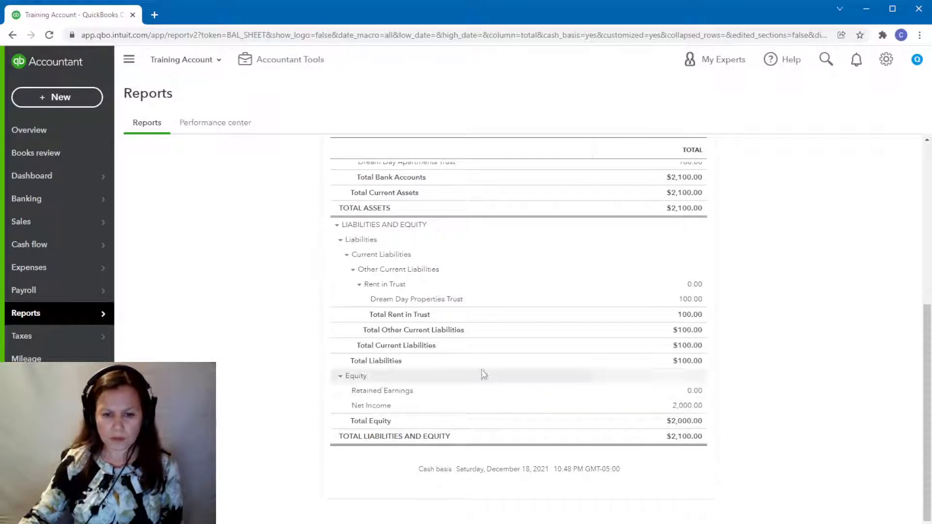
pyautogui.click(690, 300)
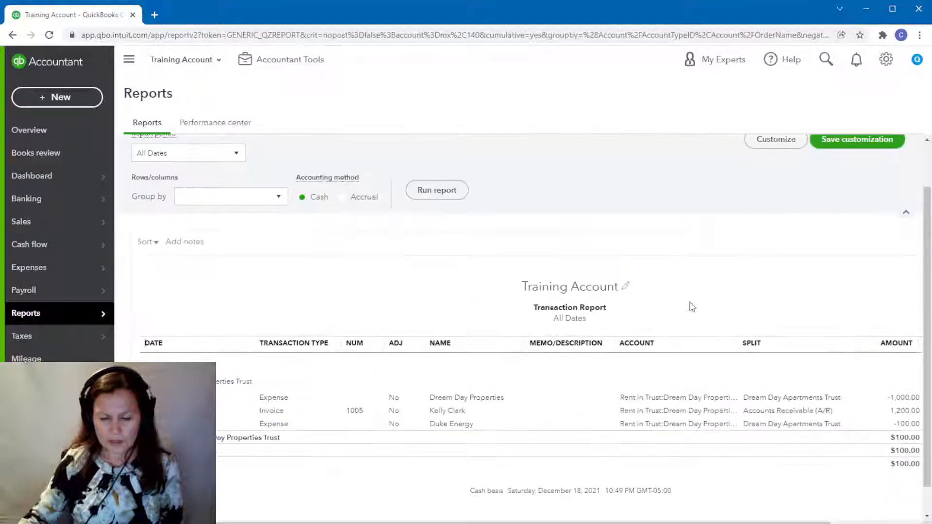
pyautogui.moveTo(680, 522); pyautogui.dragTo(762, 522)
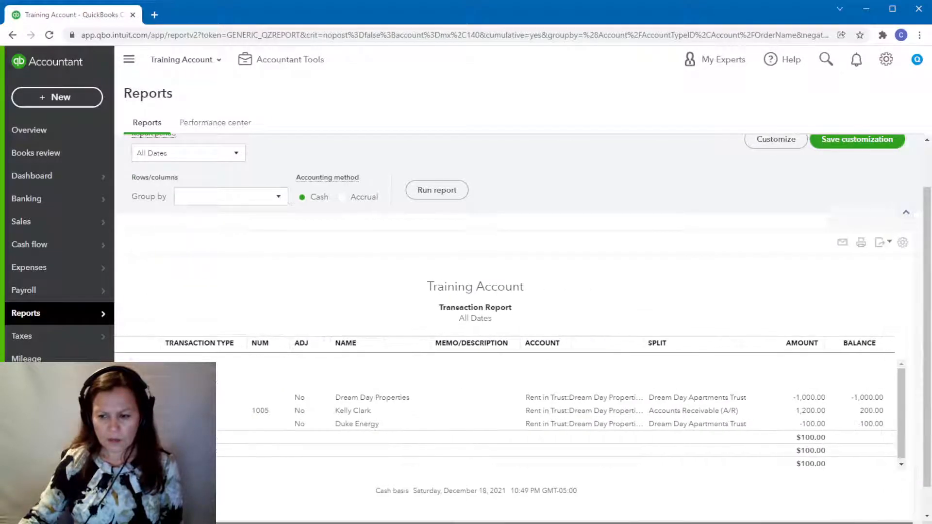
pyautogui.moveTo(670, 523); pyautogui.dragTo(582, 523)
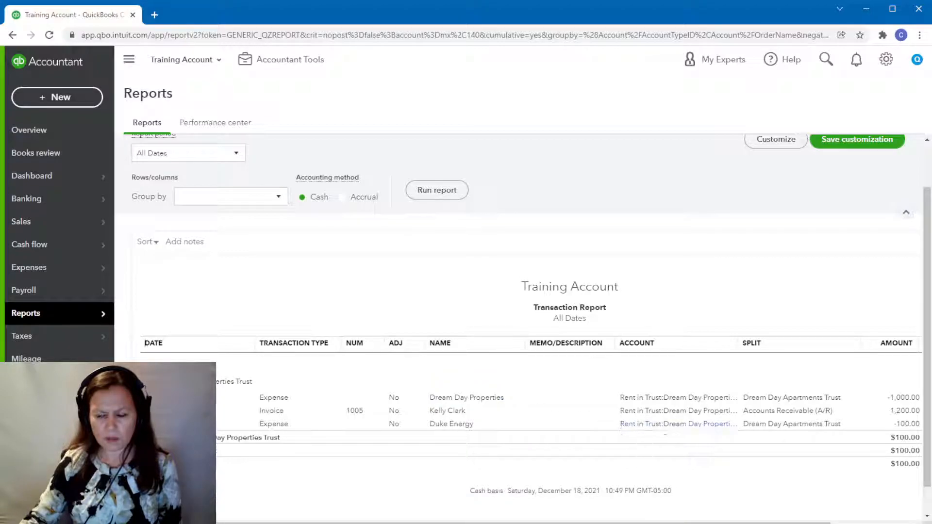
# Examine the amounts and running balances in the Dream Day Properties Trust transaction report, and return to the Balance Sheet.
pyautogui.moveTo(661, 523); pyautogui.dragTo(747, 523)
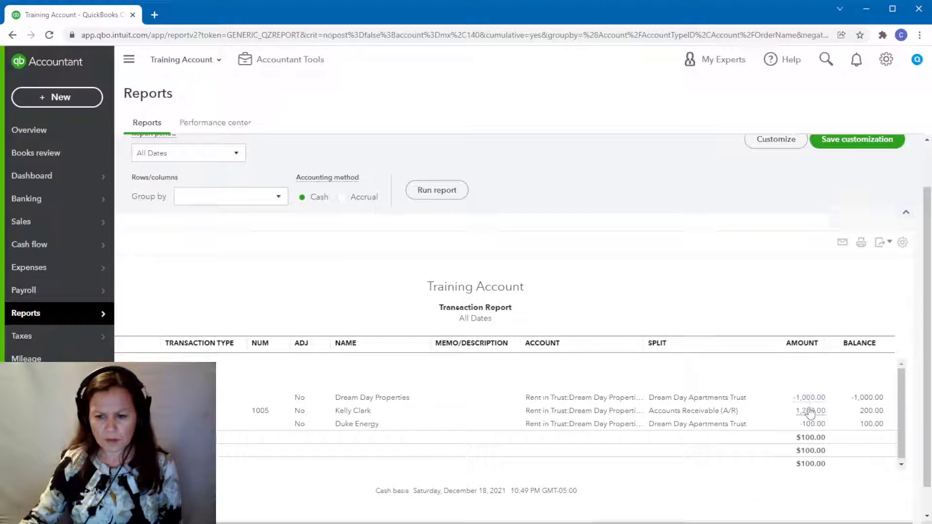
pyautogui.moveTo(648, 523)
pyautogui.mouseDown()
pyautogui.moveTo(561, 523)
pyautogui.moveTo(648, 523)
pyautogui.mouseUp()
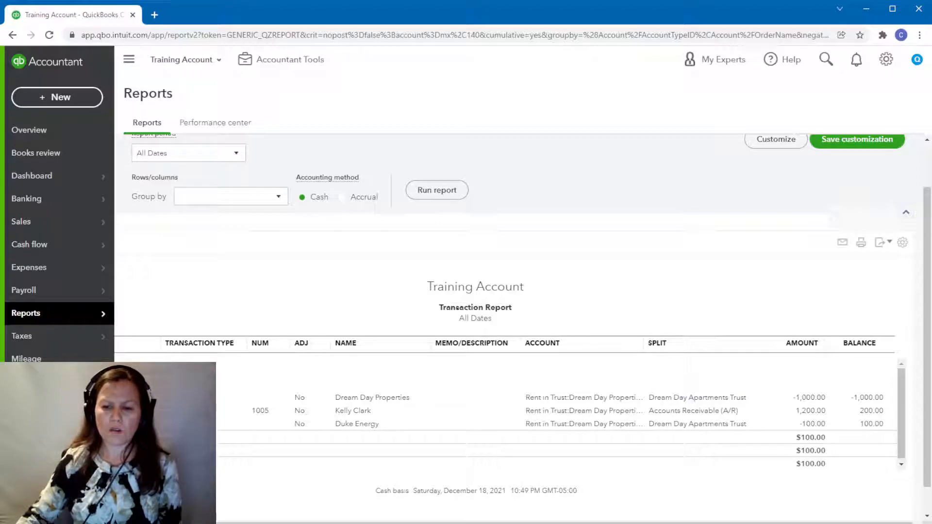
pyautogui.moveTo(648, 523); pyautogui.dragTo(563, 523)
pyautogui.moveTo(315, 523); pyautogui.dragTo(240, 520)
pyautogui.scroll(2, 275, 346)
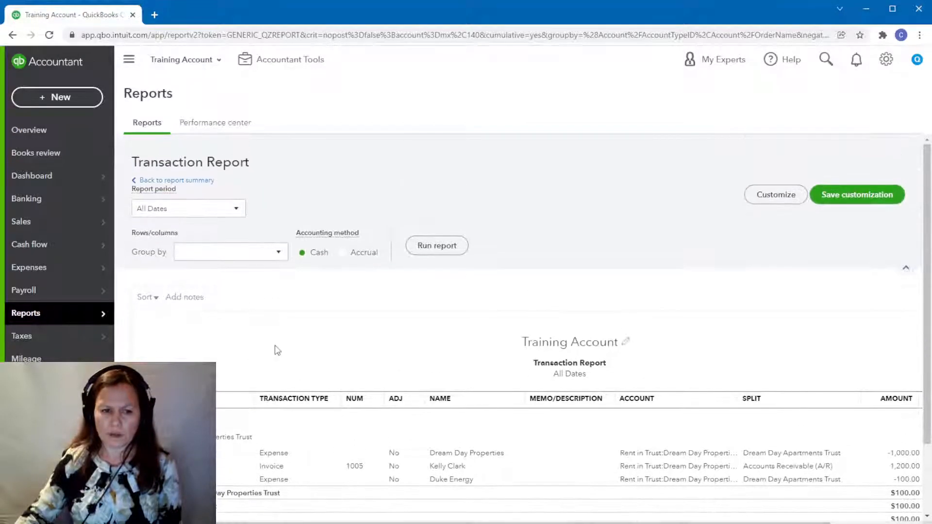
pyautogui.click(176, 180)
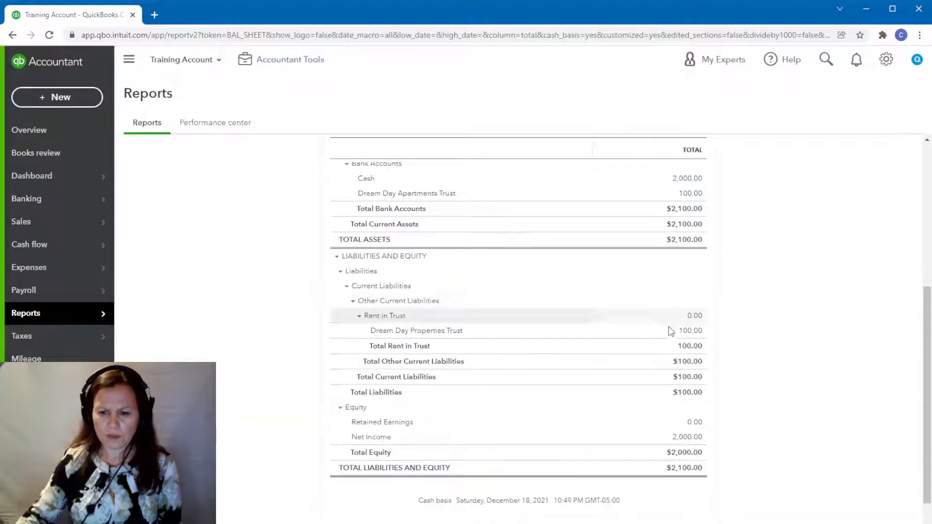
# Open the transaction report behind the Dream Day Properties Trust liability and export it to Excel.
pyautogui.click(699, 333)
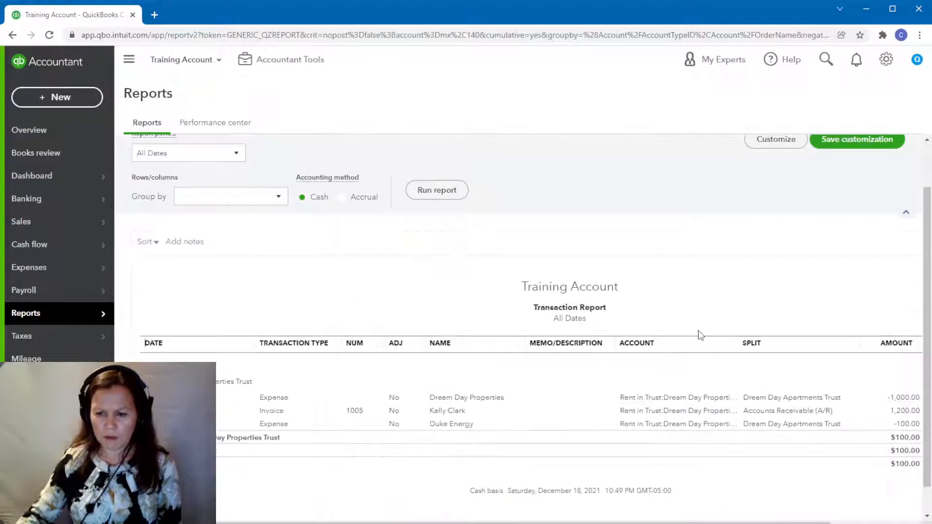
pyautogui.moveTo(340, 522); pyautogui.dragTo(427, 523)
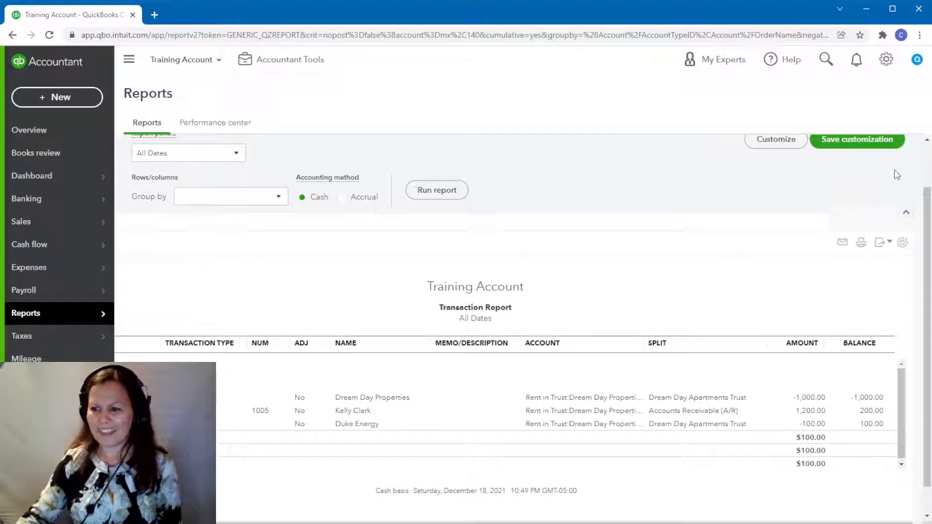
pyautogui.click(889, 245)
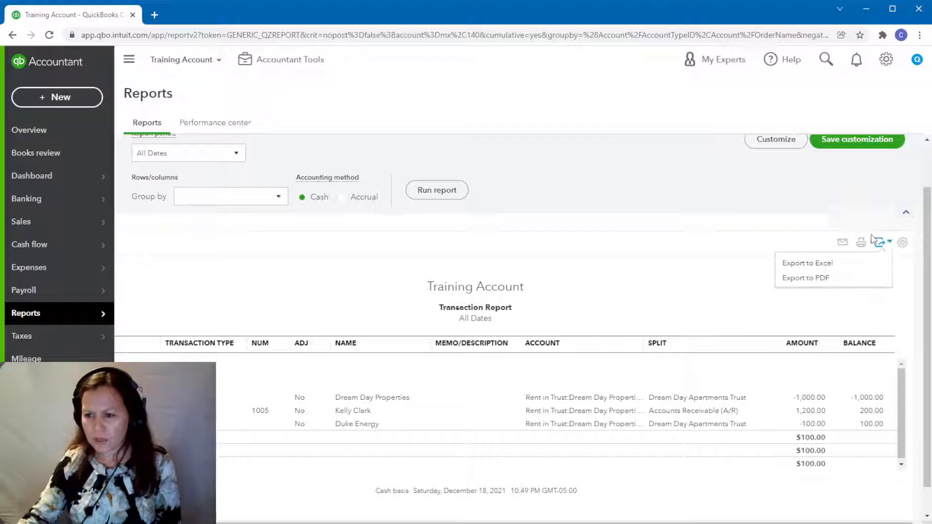
pyautogui.click(797, 268)
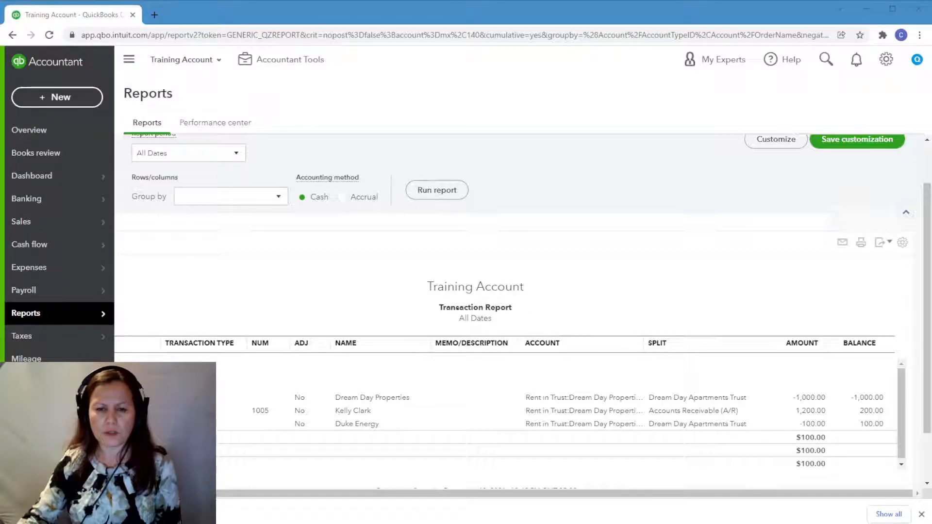
pyautogui.click(541, 225)
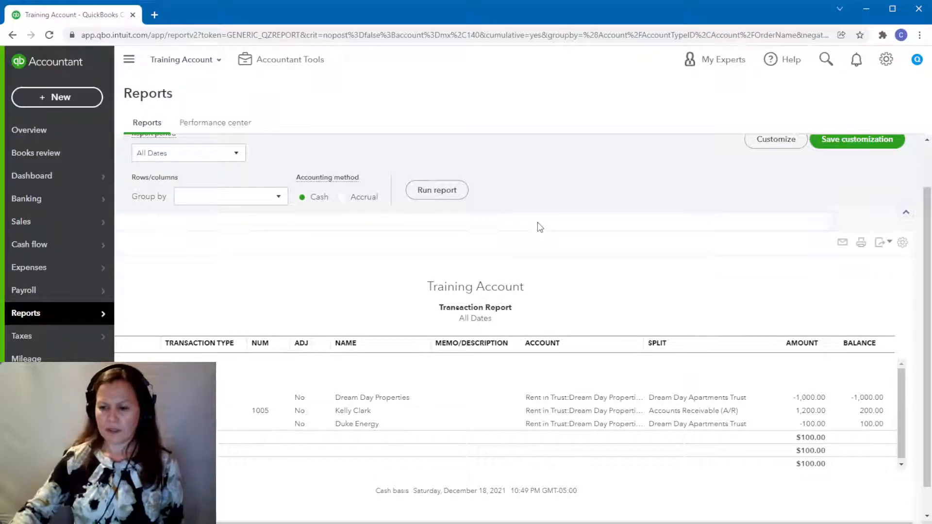
# Return to the Balance Sheet and review its trust bank account, Rent in Trust liability and equity lines.
pyautogui.scroll(2, 238, 272)
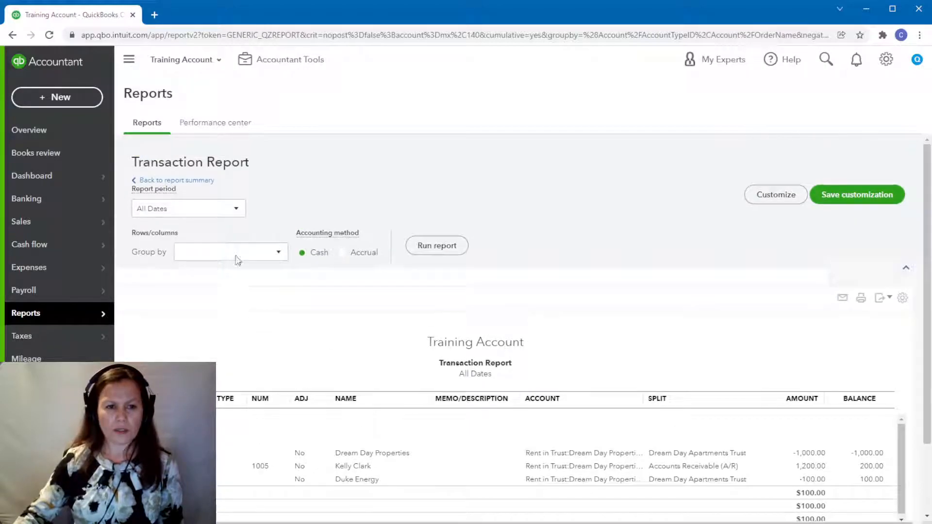
pyautogui.click(209, 183)
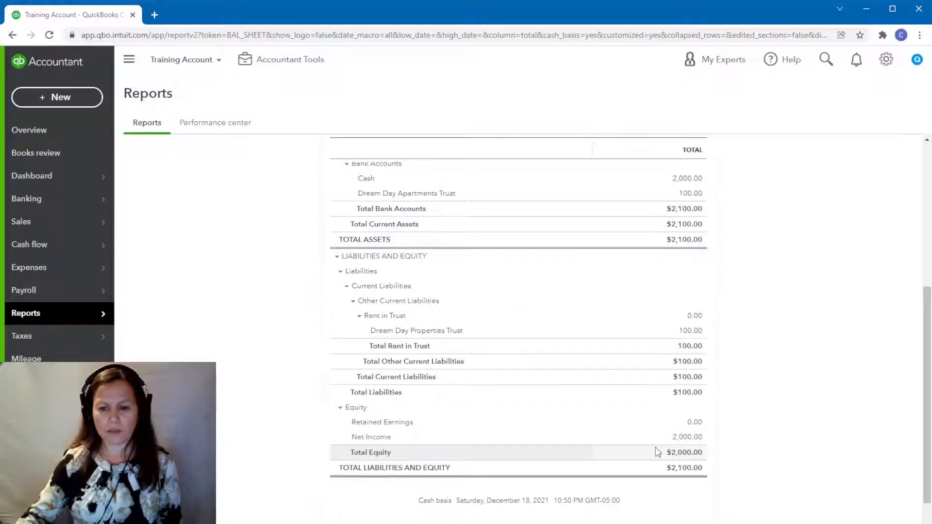
pyautogui.scroll(3, 658, 452)
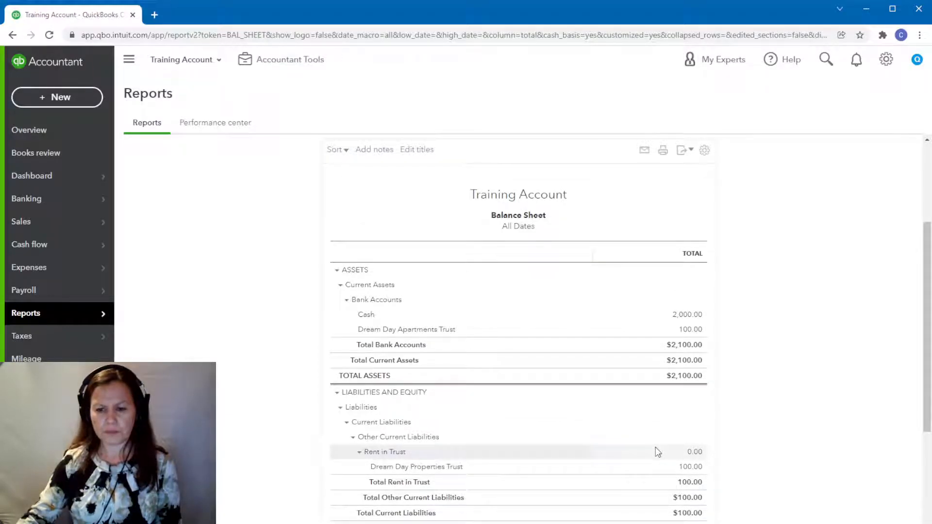
pyautogui.scroll(-1, 704, 415)
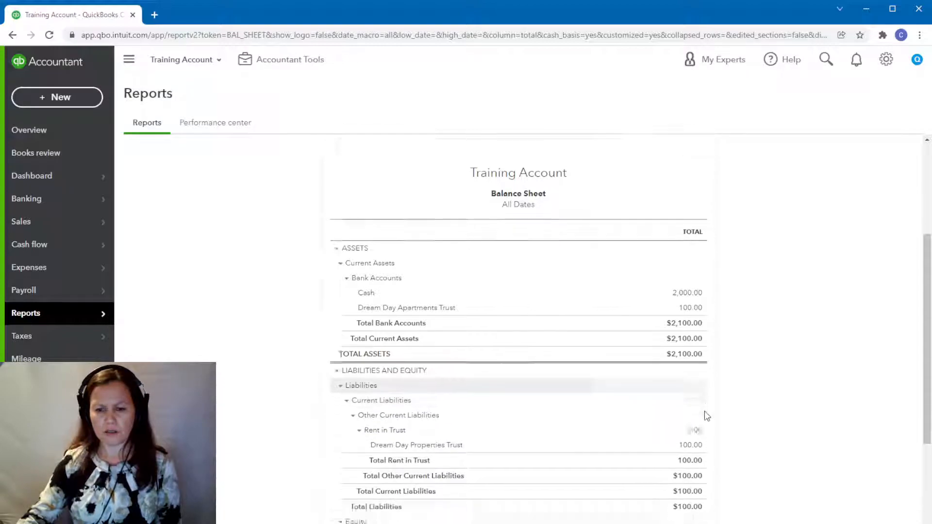
pyautogui.scroll(-3, 707, 416)
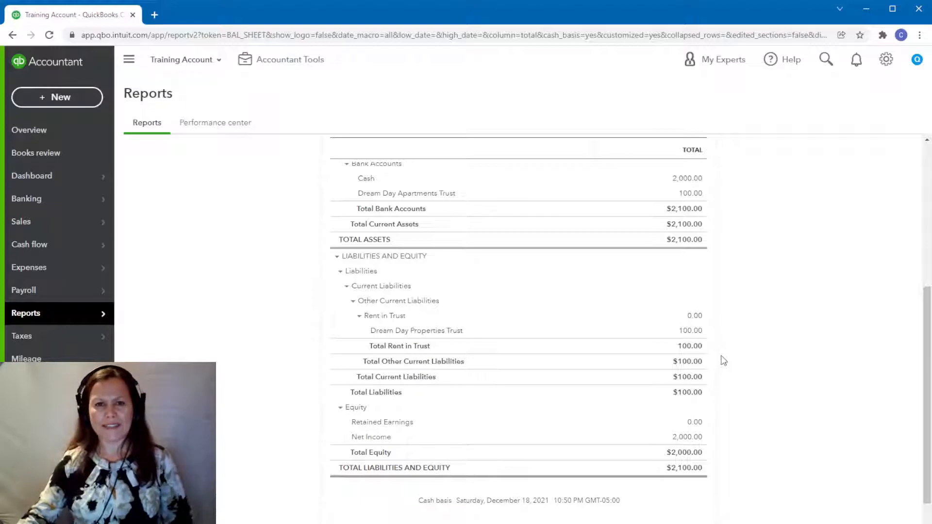
pyautogui.scroll(6, 825, 360)
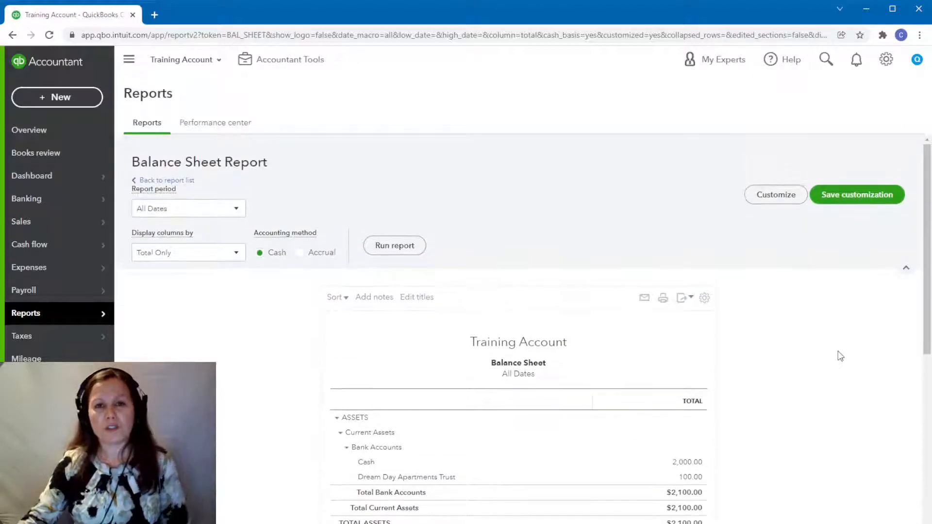